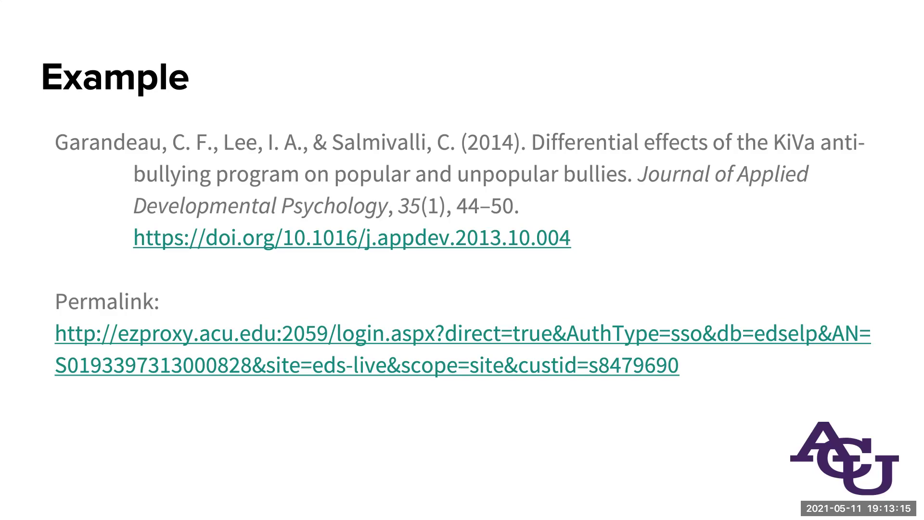
- Advance the slides from the Example reference to the How to Find steps
key(Right)
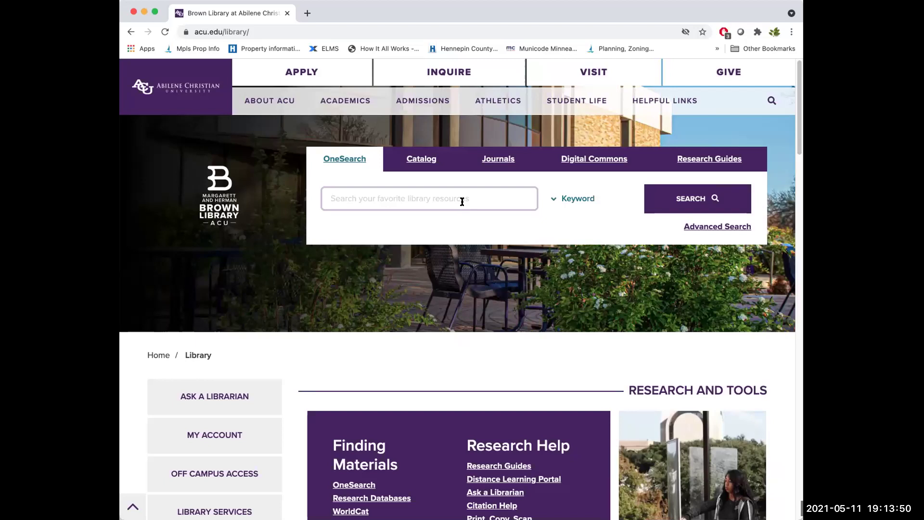
- Search OneSearch for 'varicella' and scroll through the 165,171 results
click(461, 202)
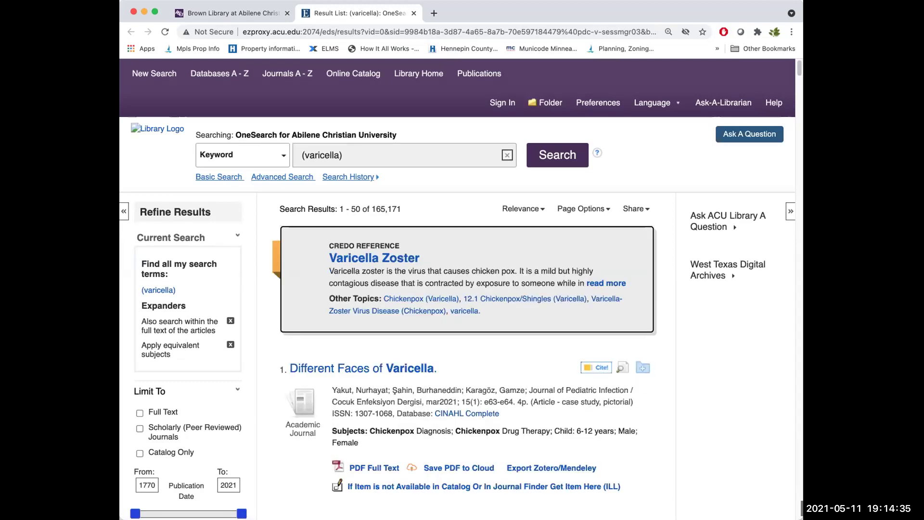
scroll(494, 258, down, 4)
scroll(495, 258, down, 2)
scroll(494, 258, up, 1)
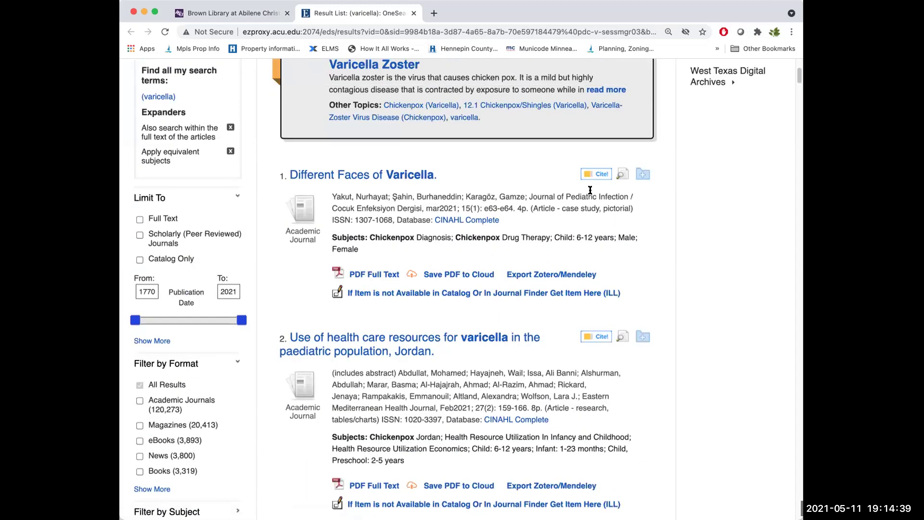
- Show the APA 7th Edition citation for 'Different Faces of Varicella' and highlight it
click(597, 177)
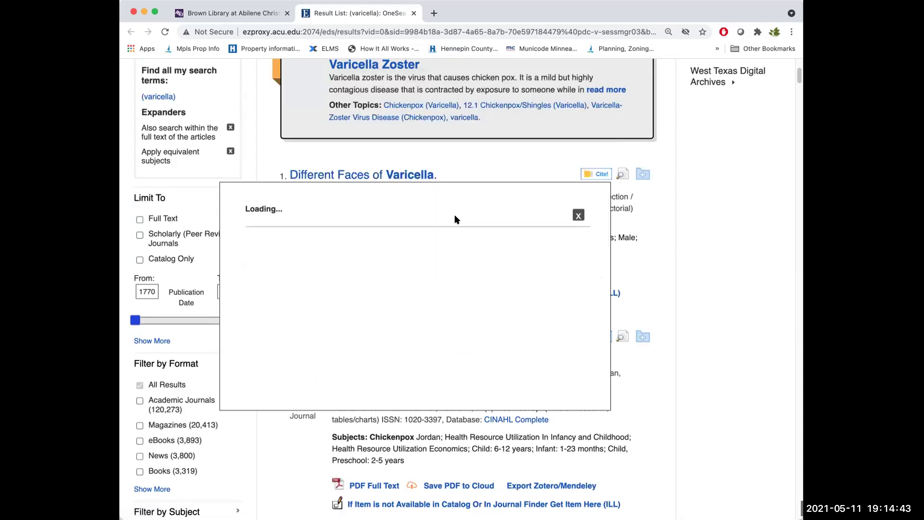
scroll(447, 255, down, 5)
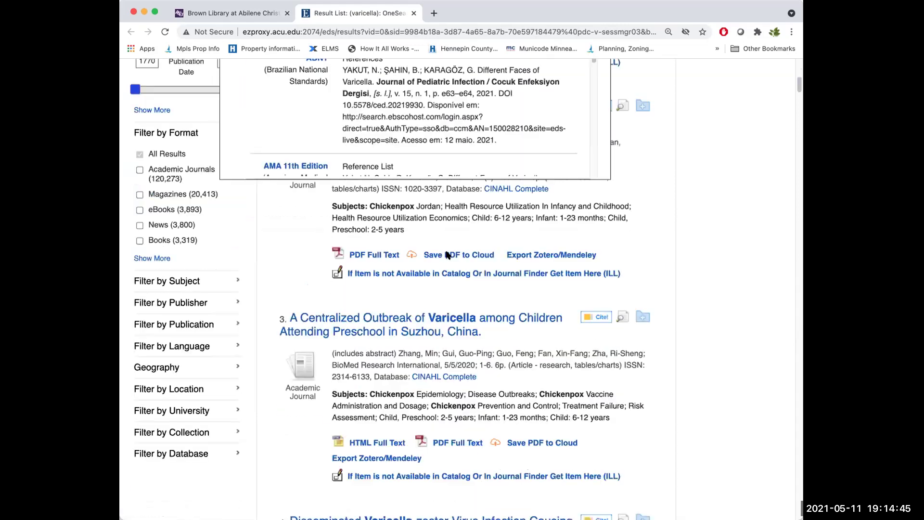
scroll(580, 208, up, 4)
drag(597, 203, 593, 230)
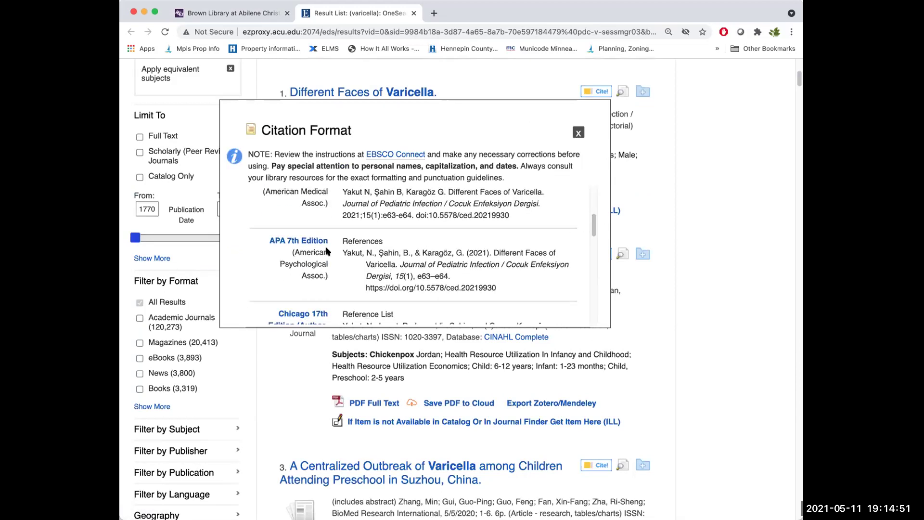
drag(342, 253, 503, 290)
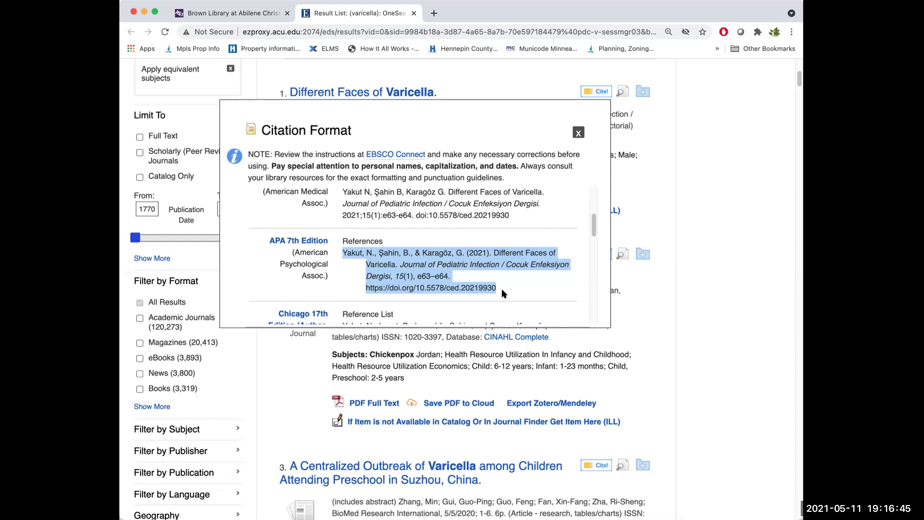
click(505, 263)
drag(505, 263, 385, 272)
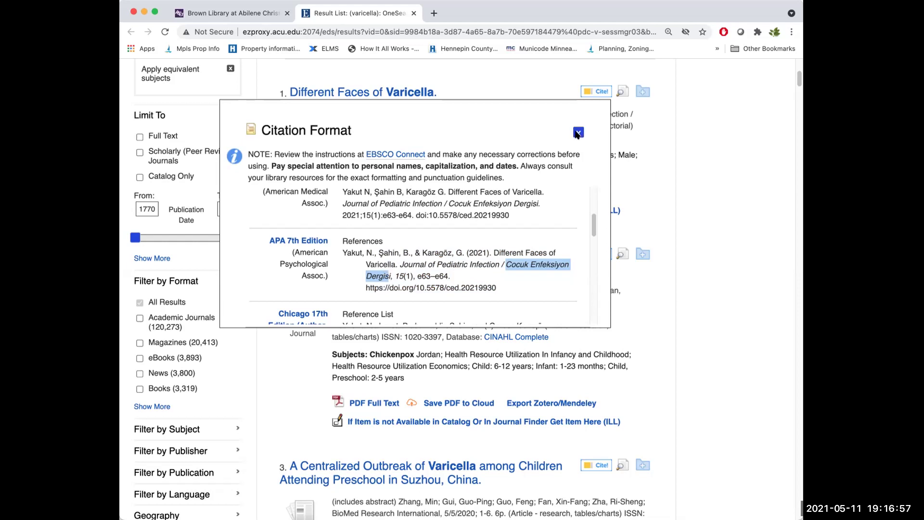
- Close the citation window and scroll down to result 6, the facial nerve palsy review
click(578, 132)
scroll(500, 243, down, 5)
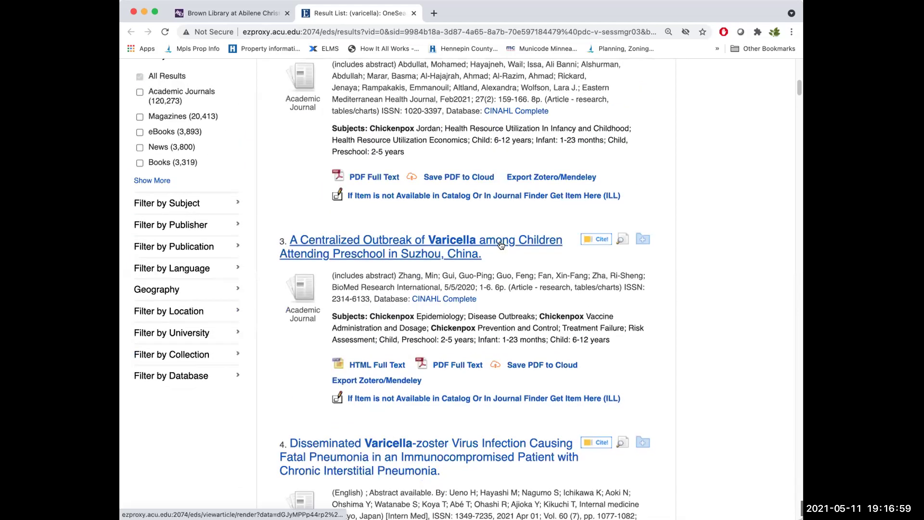
scroll(501, 241, down, 2)
scroll(501, 246, down, 7)
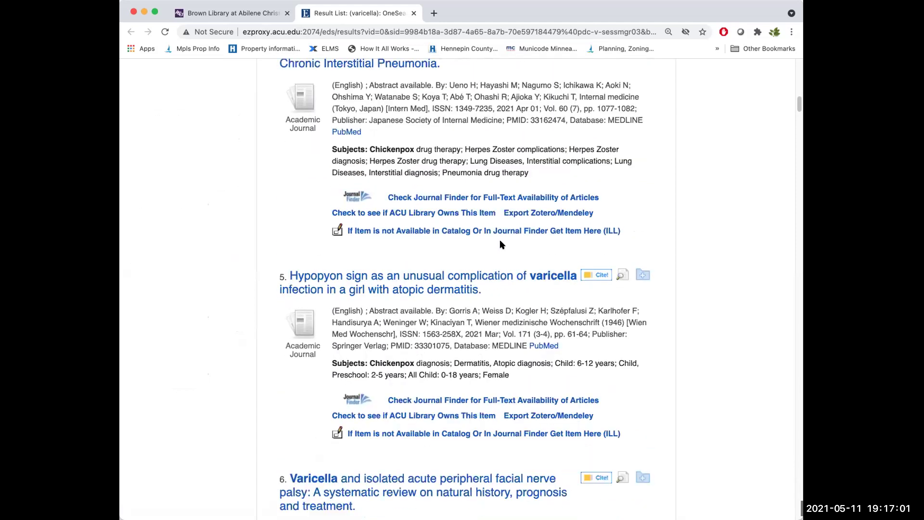
scroll(500, 241, down, 3)
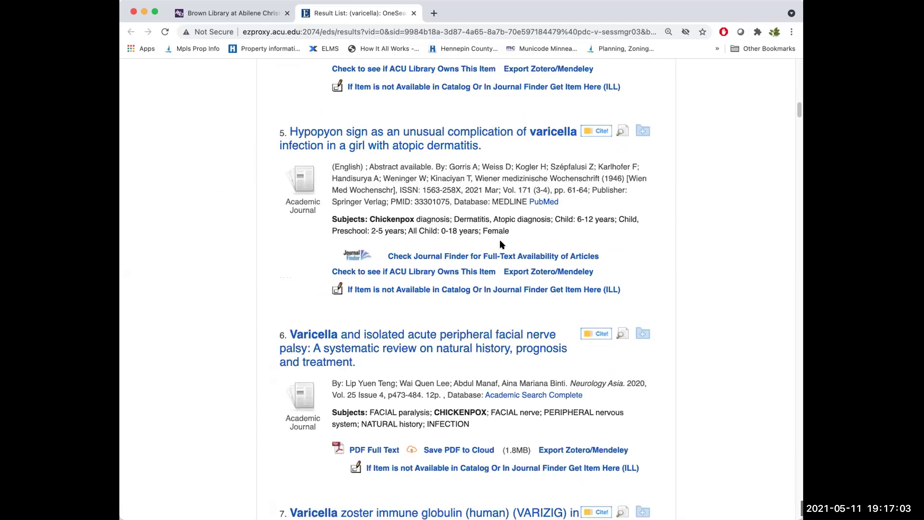
scroll(505, 248, down, 1)
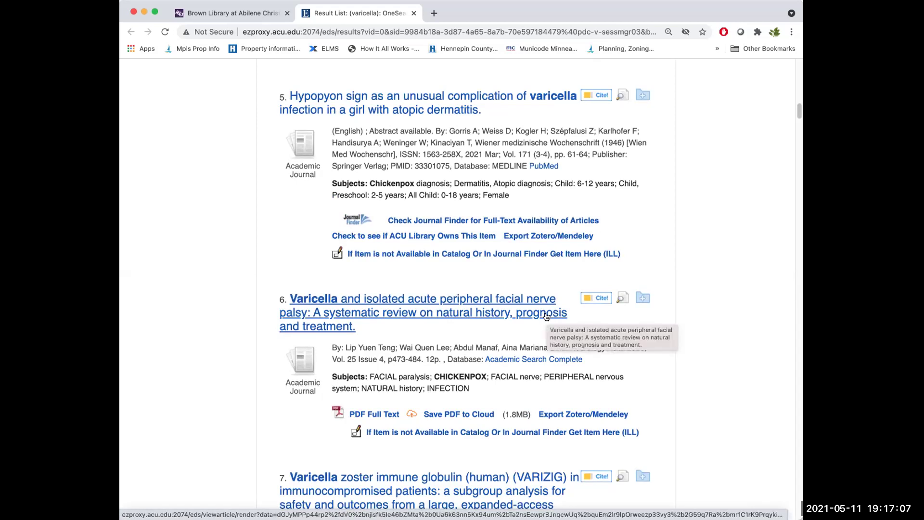
- Show result 6's APA 7th Edition reference and copy the article title
click(600, 298)
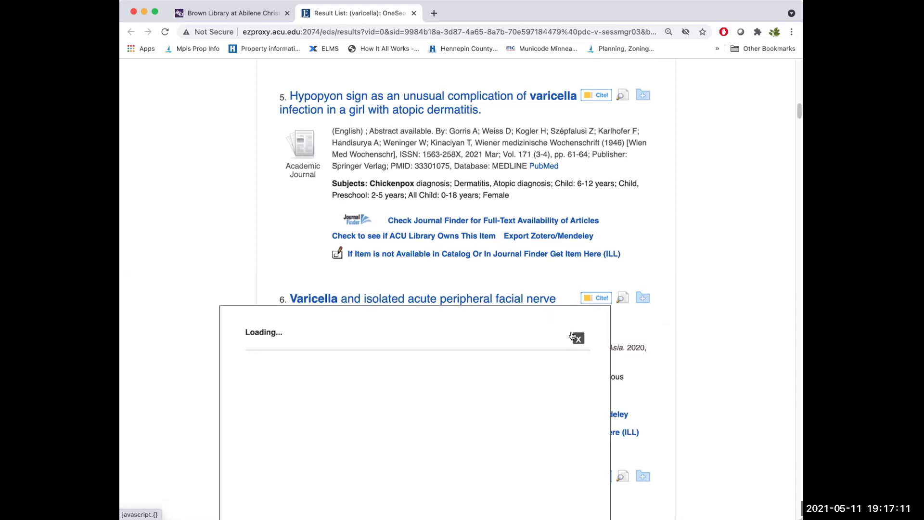
scroll(571, 342, down, 4)
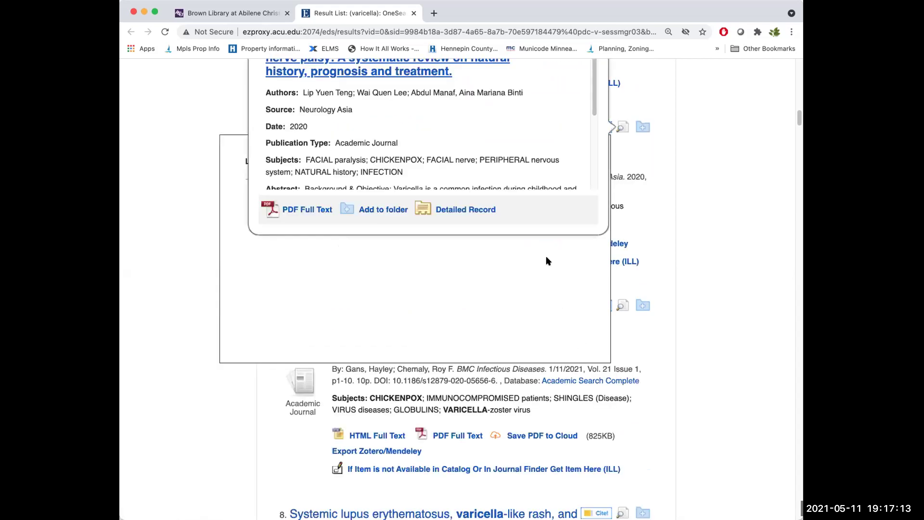
scroll(546, 256, down, 1)
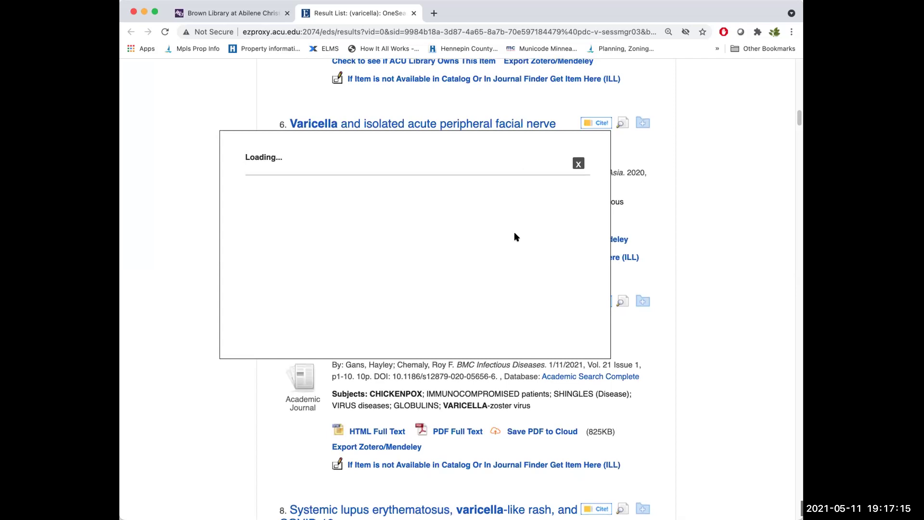
scroll(513, 250, down, 5)
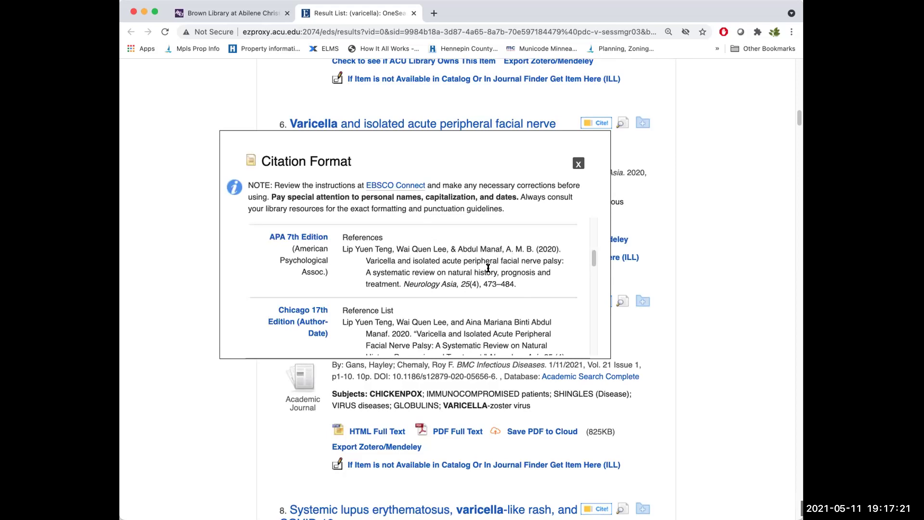
drag(518, 285, 389, 278)
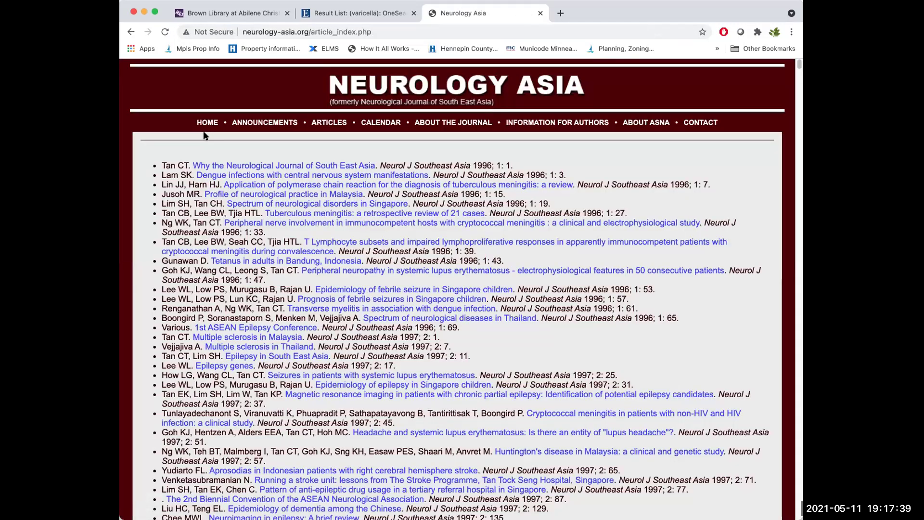
- Find the copied article title on the Neurology Asia index and open its PDF
key(super+f)
key(super+v)
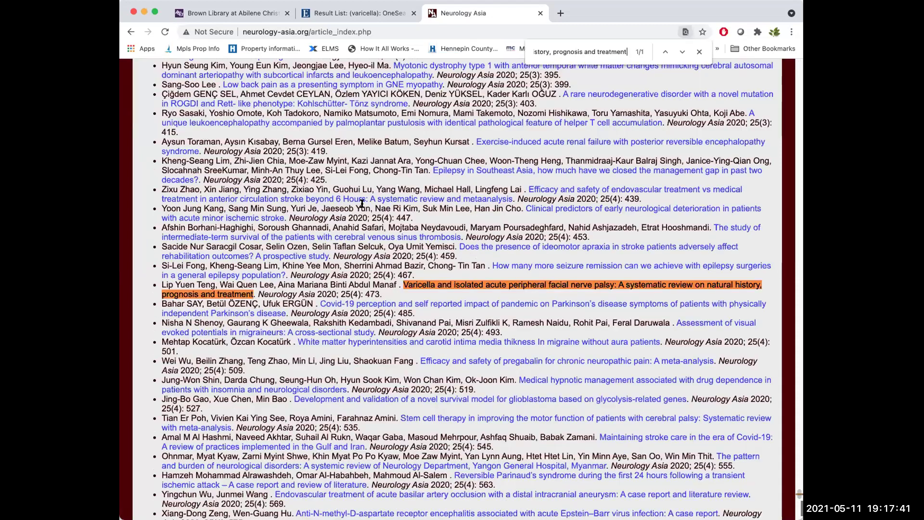
click(437, 285)
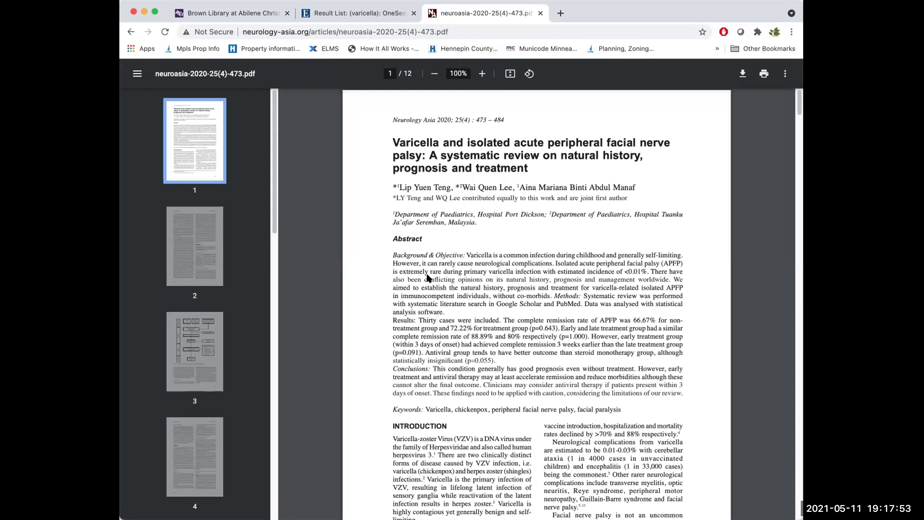
- Search the PDF for 'doi', find no match, and return to the OneSearch results
scroll(427, 278, down, 8)
key(super+f)
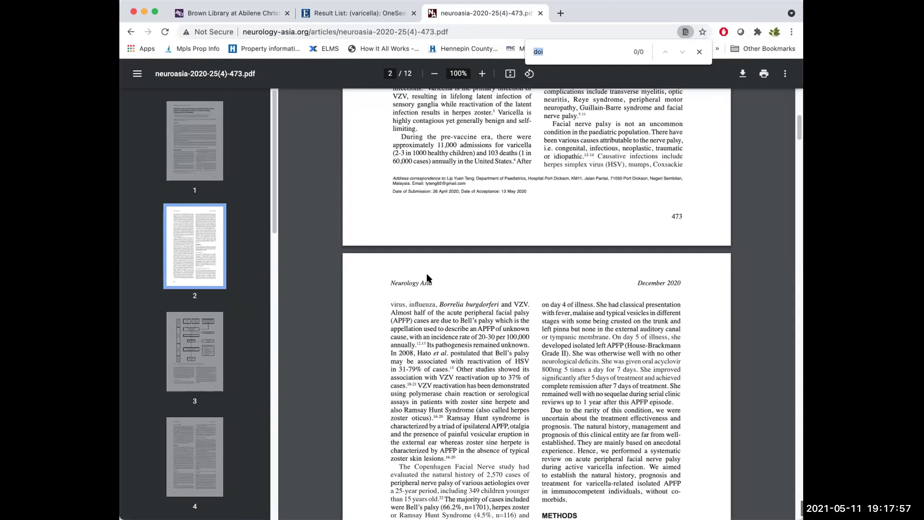
scroll(530, 248, up, 8)
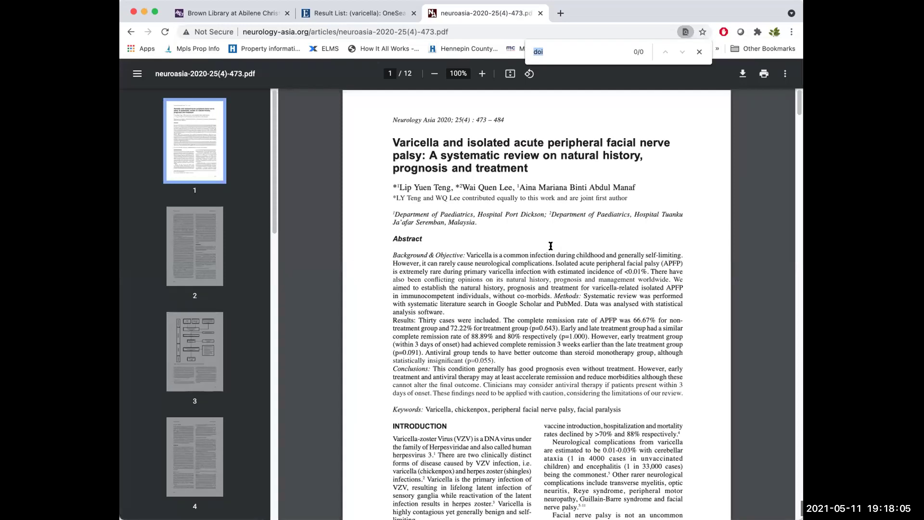
key(Escape)
key(ctrl+shift+Tab)
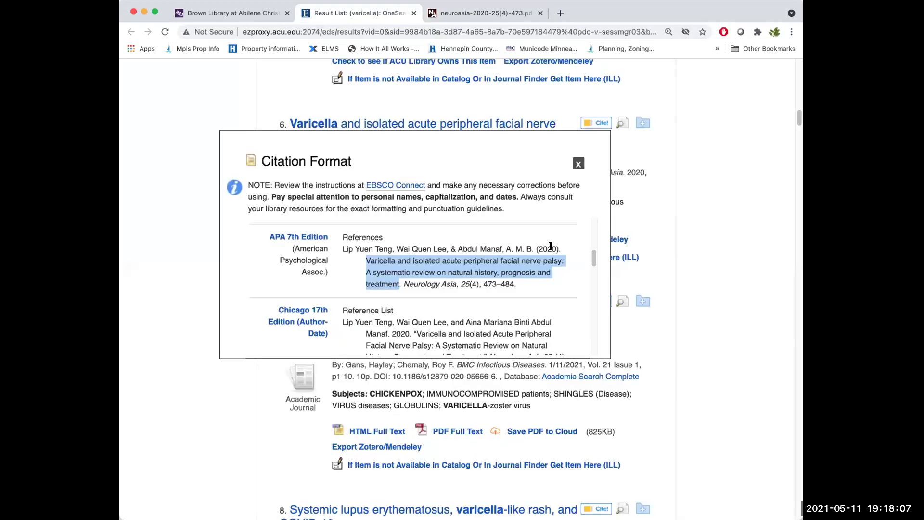
- Close the Citation Format window and add the facial nerve palsy review to the folder
click(600, 152)
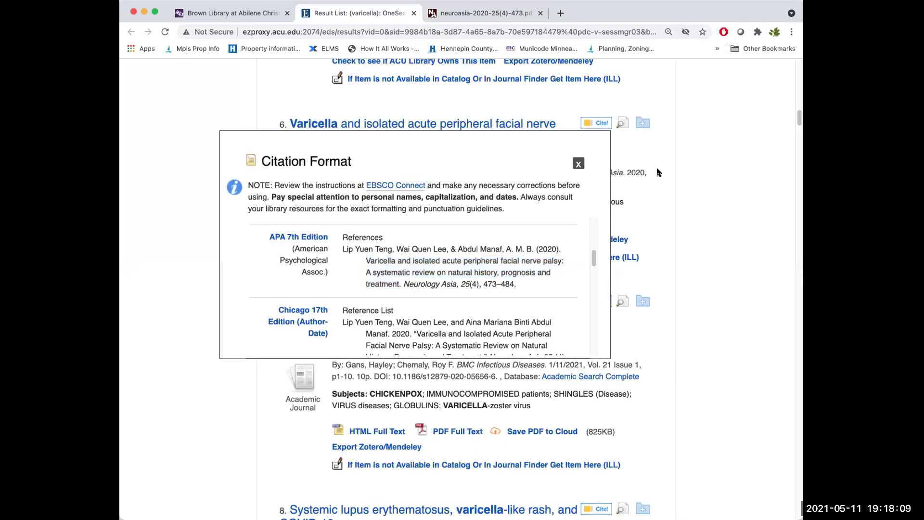
click(579, 164)
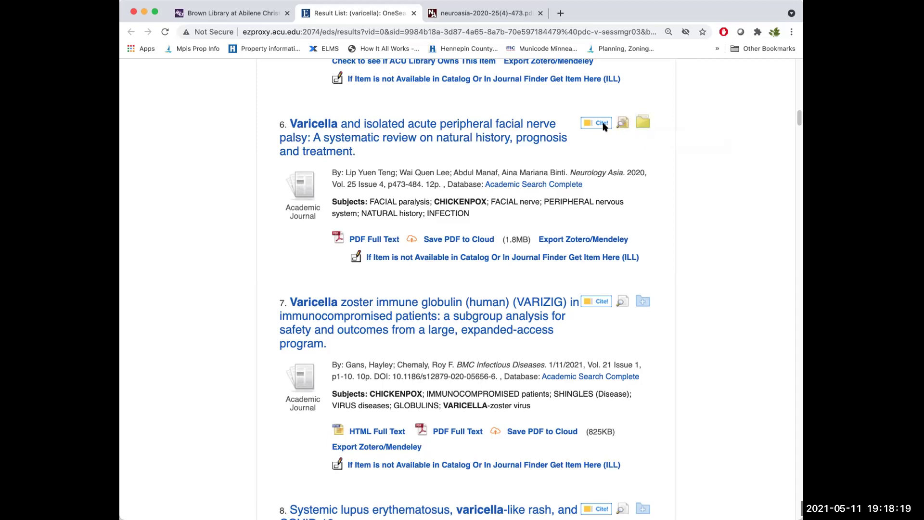
click(622, 124)
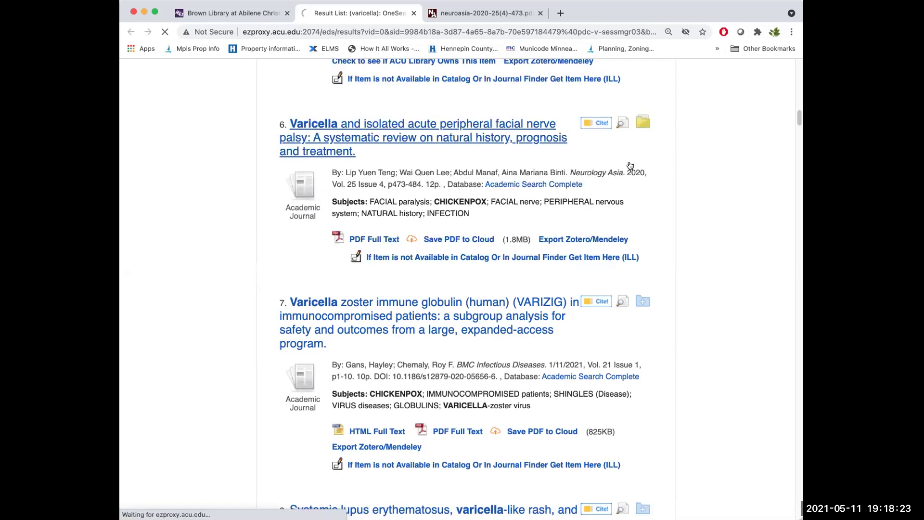
- Open result 6's full record and select its entire Permalink URL
click(379, 128)
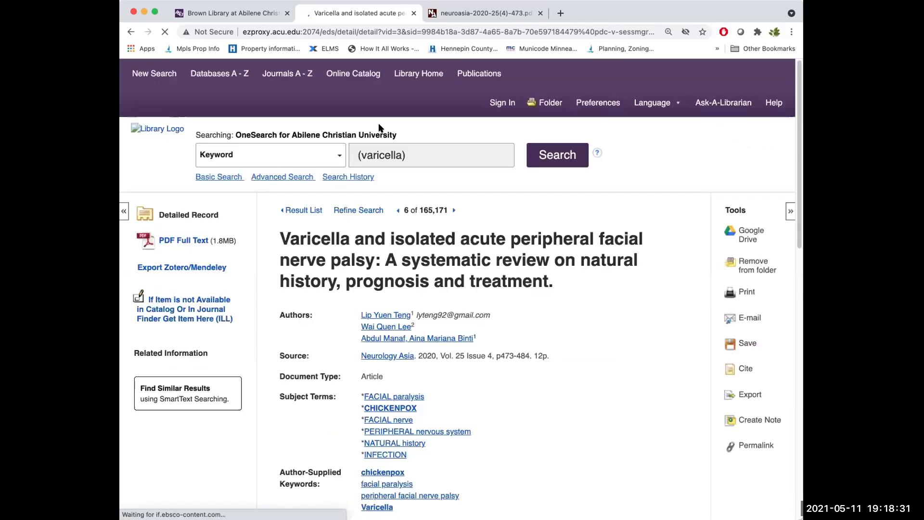
scroll(403, 182, down, 3)
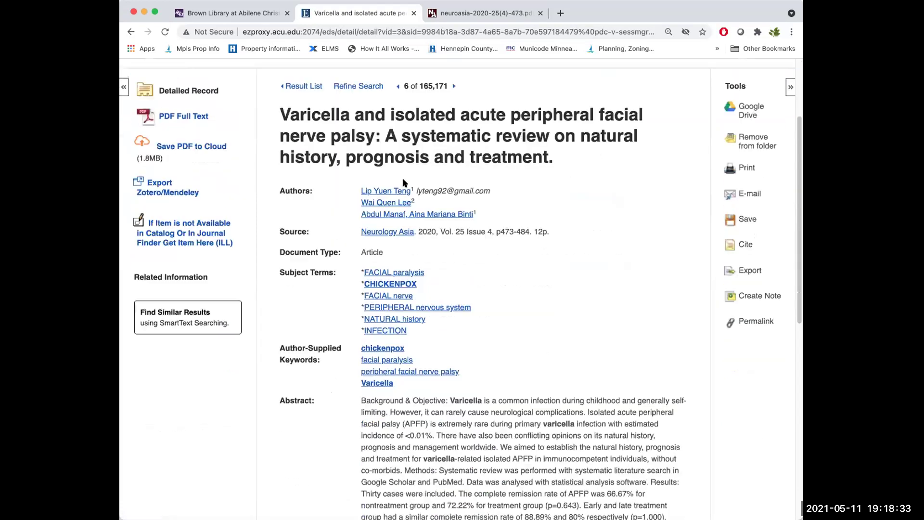
click(746, 323)
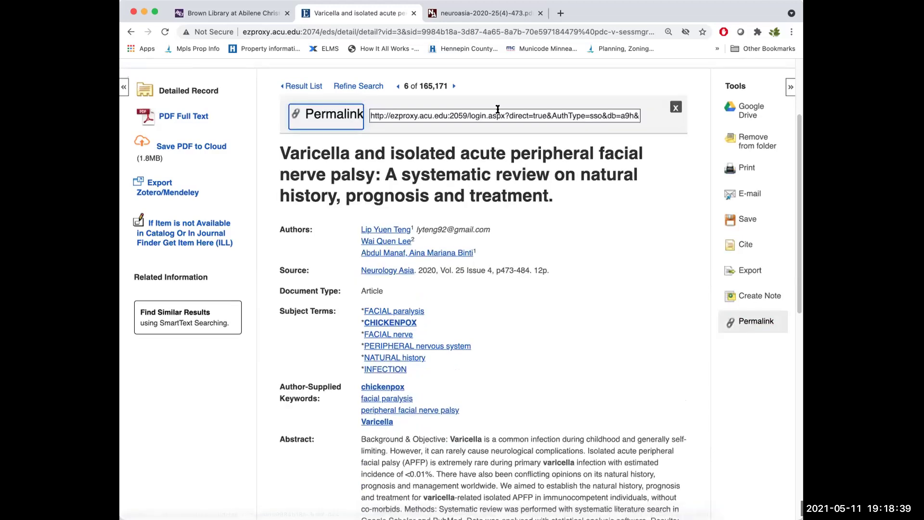
click(497, 115)
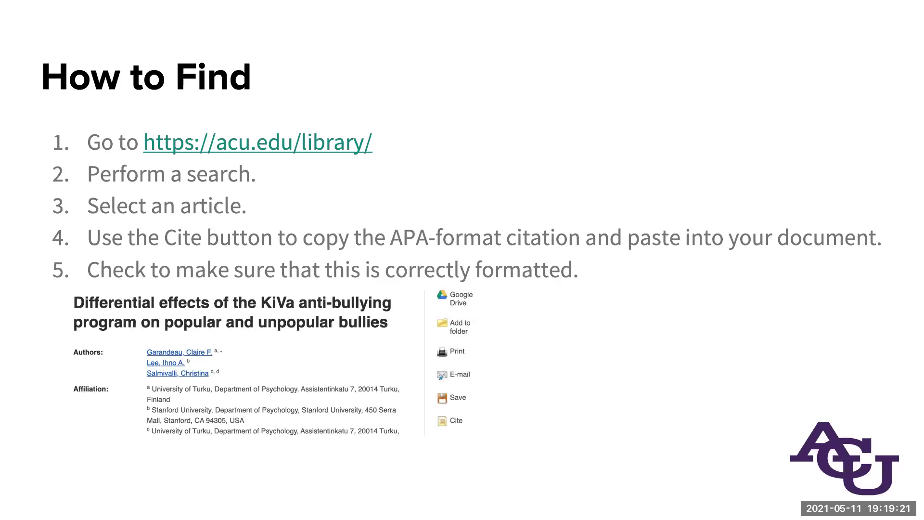
- Reveal the circle on the Cite step, then advance to the Instructions slide
key(Right)
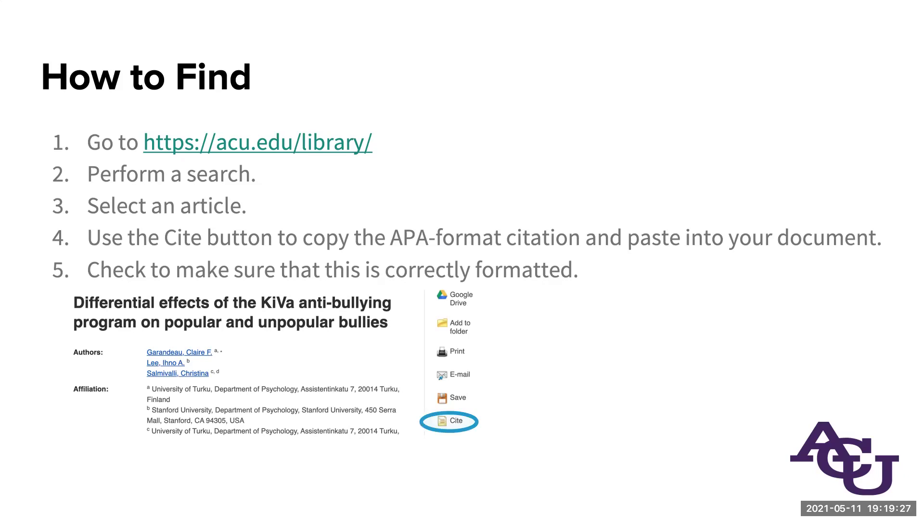
key(Right)
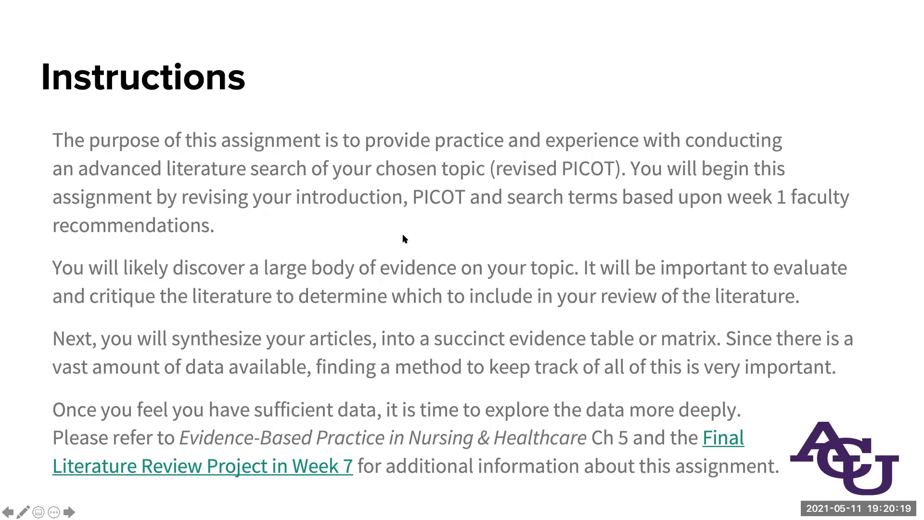
- Return to the varicella results list and point out its 165,171 total
key(super+Tab)
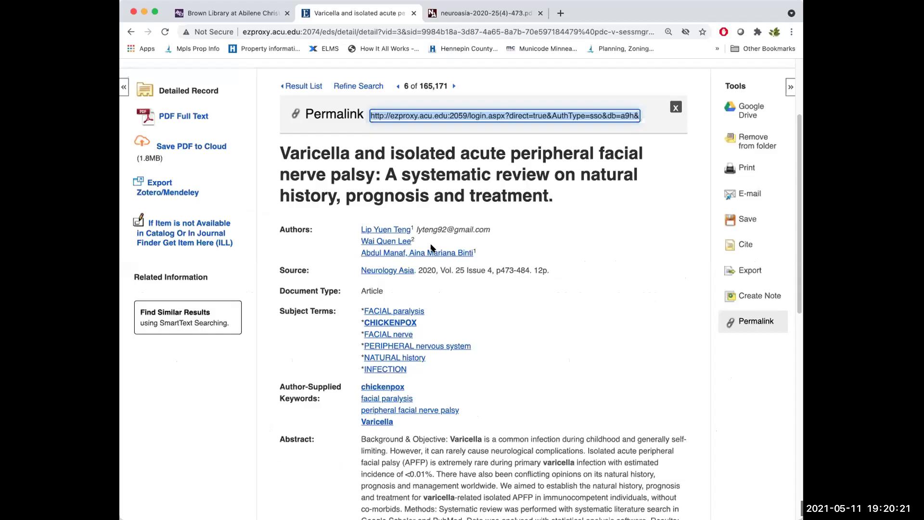
click(131, 31)
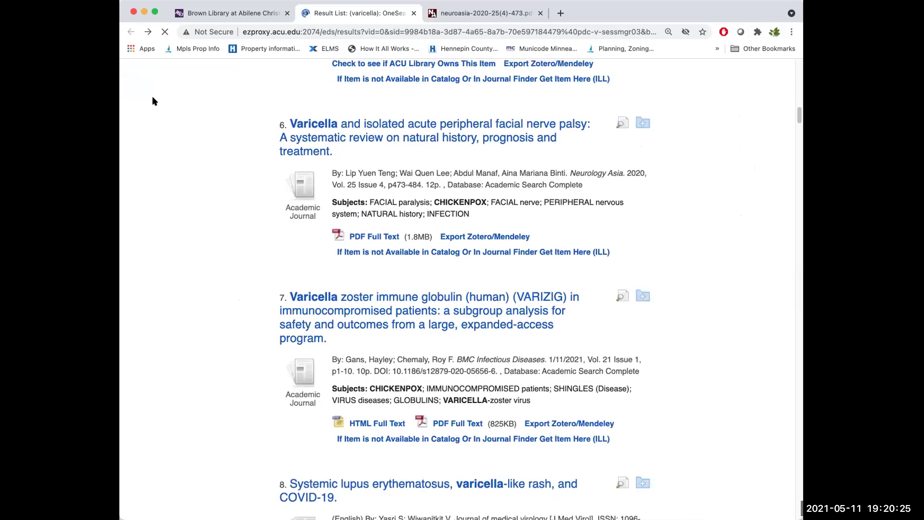
scroll(151, 93, up, 10)
scroll(153, 102, up, 10)
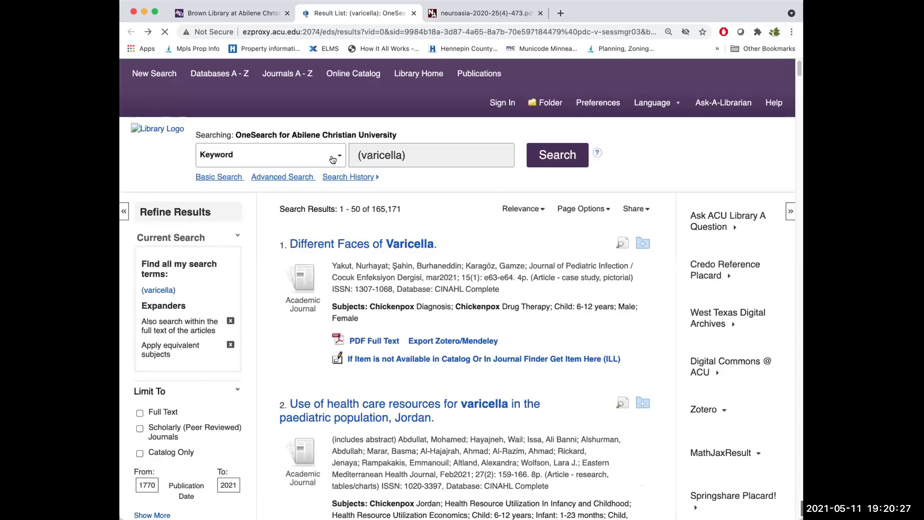
double_click(385, 210)
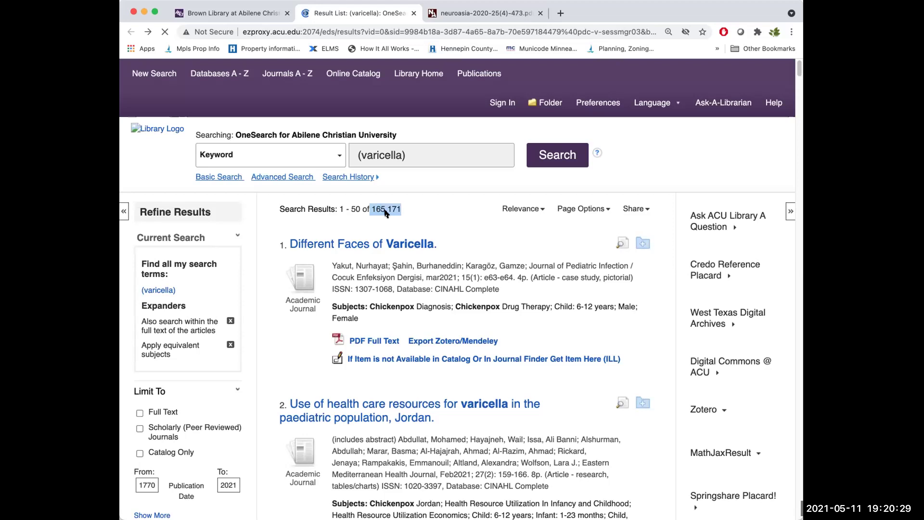
scroll(297, 284, down, 2)
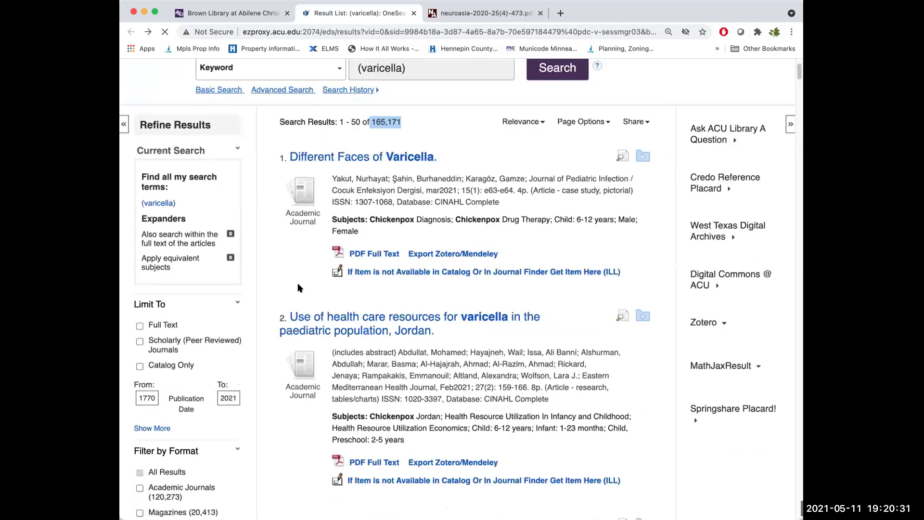
- Limit results to Full Text published 2020–2021, leaving 5,196
click(139, 326)
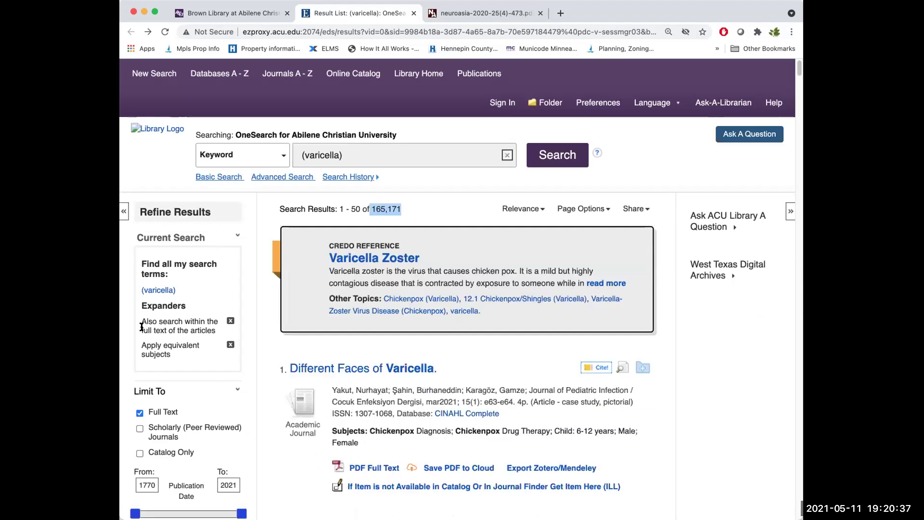
scroll(144, 329, down, 3)
scroll(149, 333, down, 2)
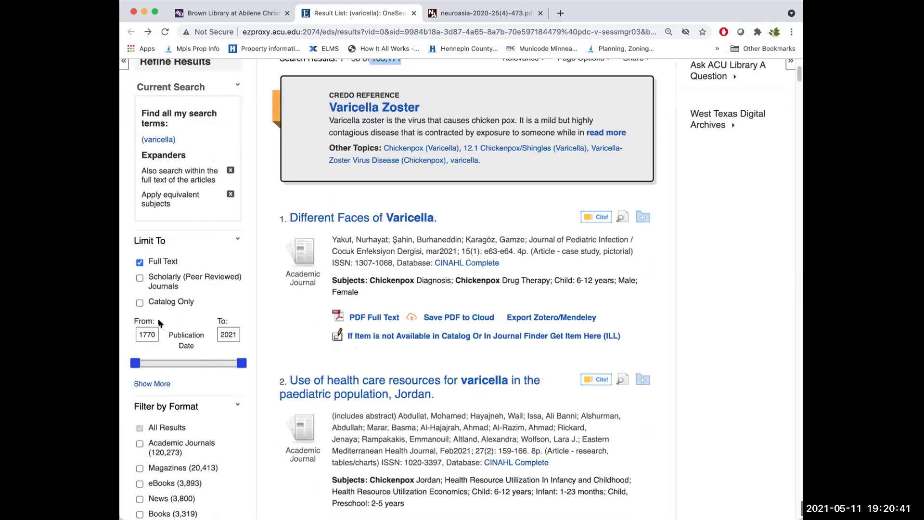
drag(135, 364, 242, 364)
drag(240, 363, 243, 365)
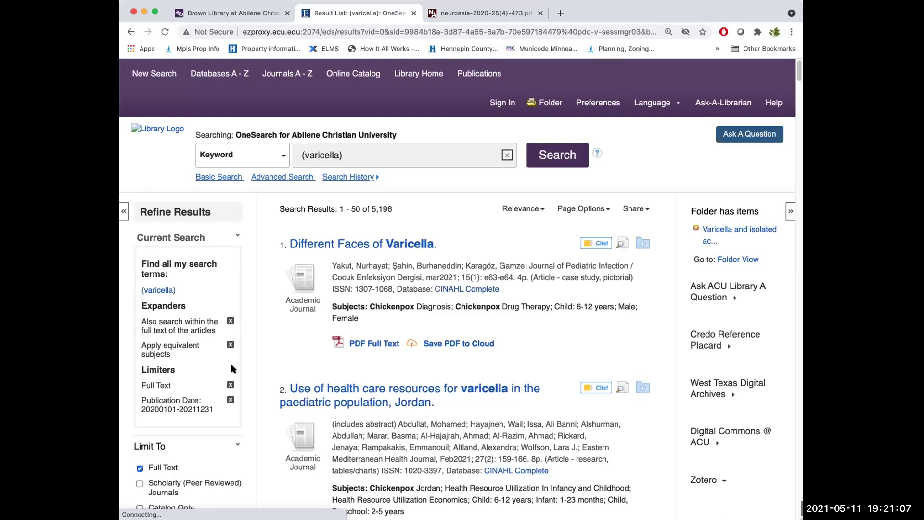
scroll(232, 369, down, 8)
scroll(231, 369, up, 2)
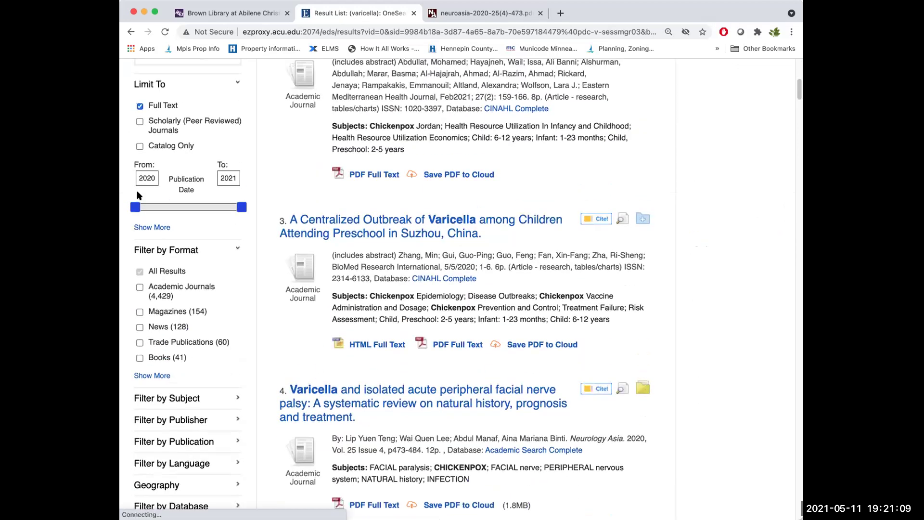
scroll(144, 213, up, 2)
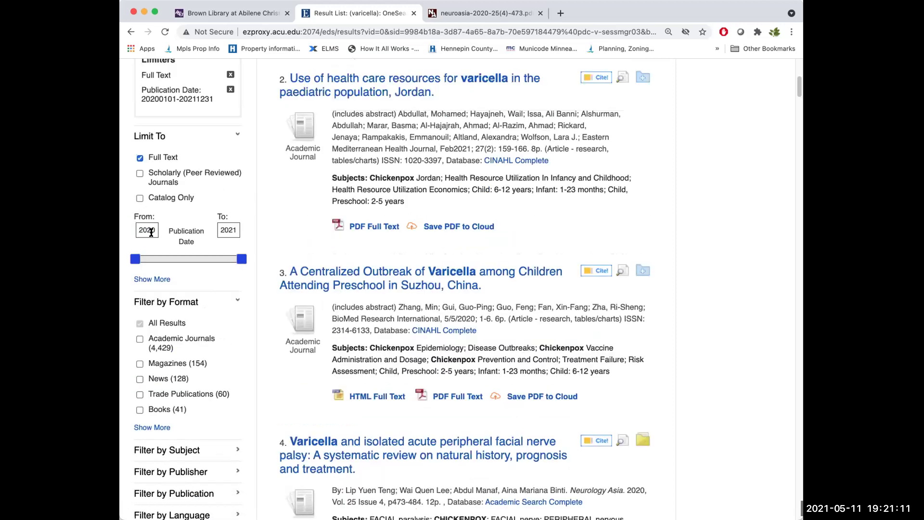
scroll(225, 232, up, 5)
scroll(225, 232, up, 3)
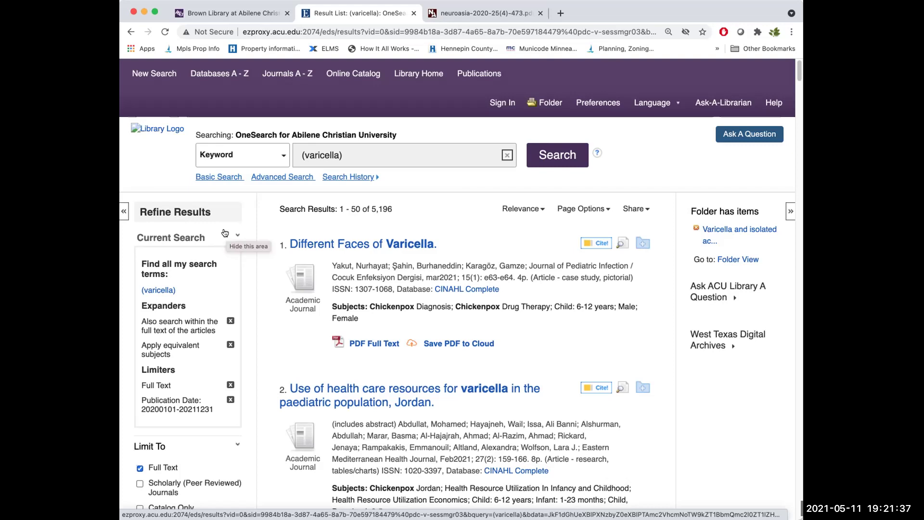
- Append 'and pediatric' to the varicella search and browse the 1,727 results
click(343, 159)
text(and)
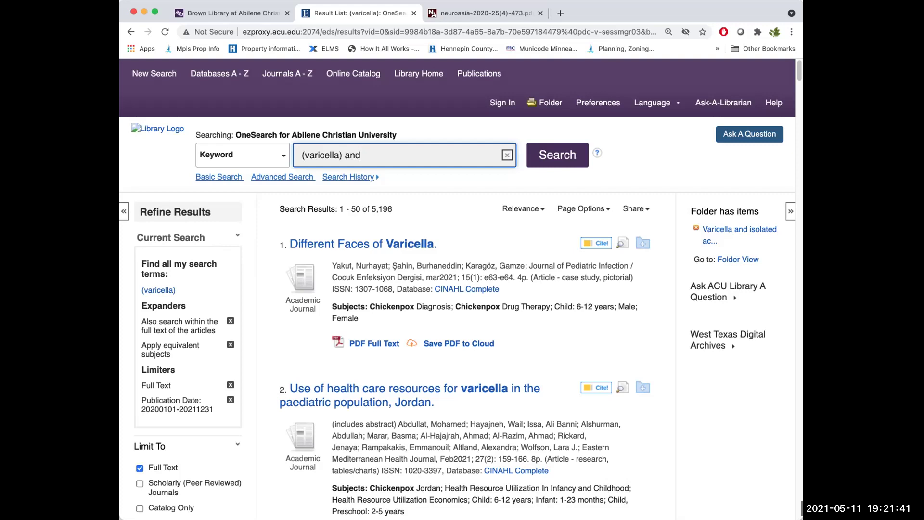
text( pediatric)
key(Return)
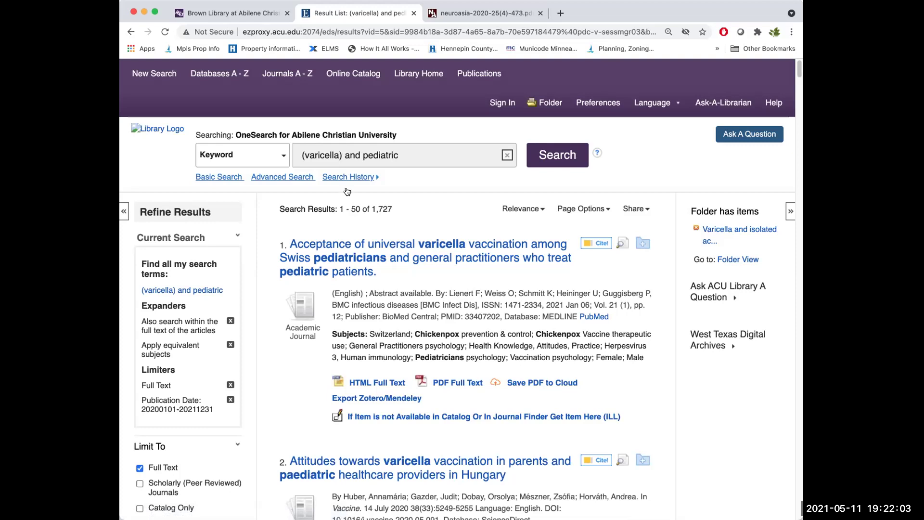
scroll(331, 267, down, 5)
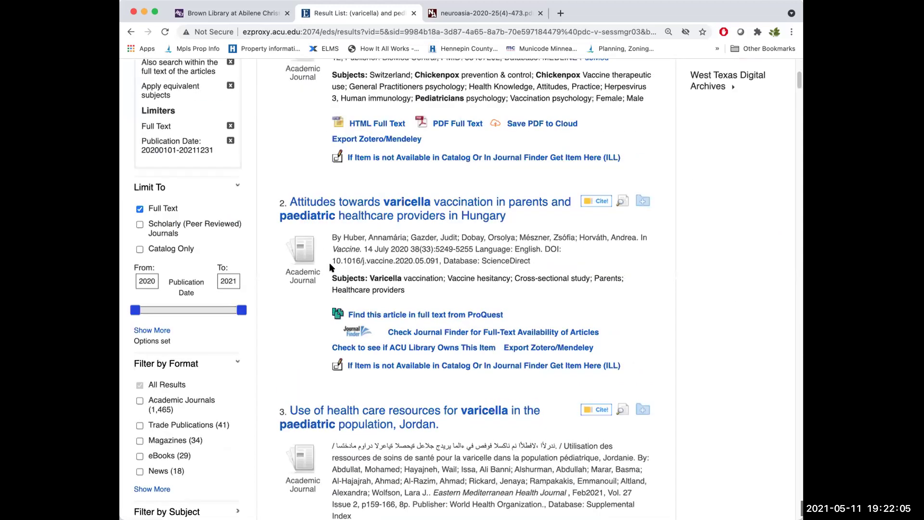
scroll(331, 267, down, 5)
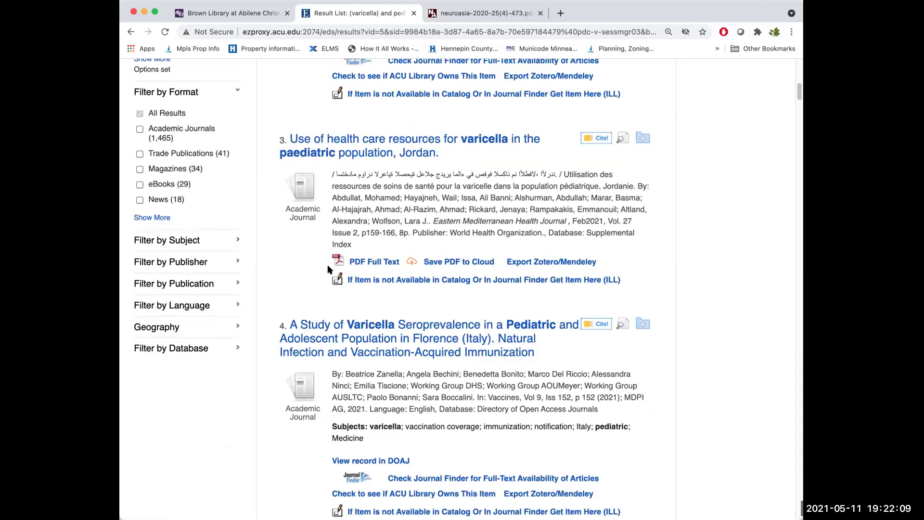
scroll(329, 268, up, 1)
scroll(327, 267, up, 2)
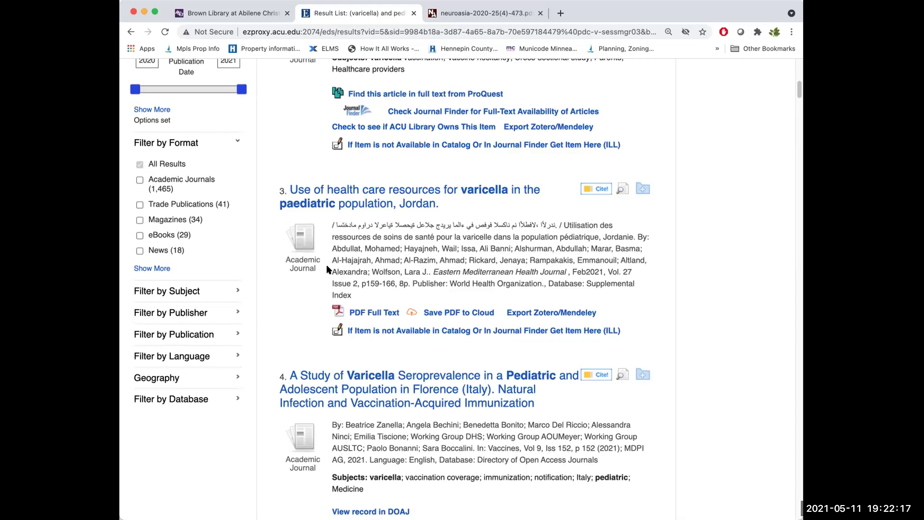
scroll(326, 268, up, 6)
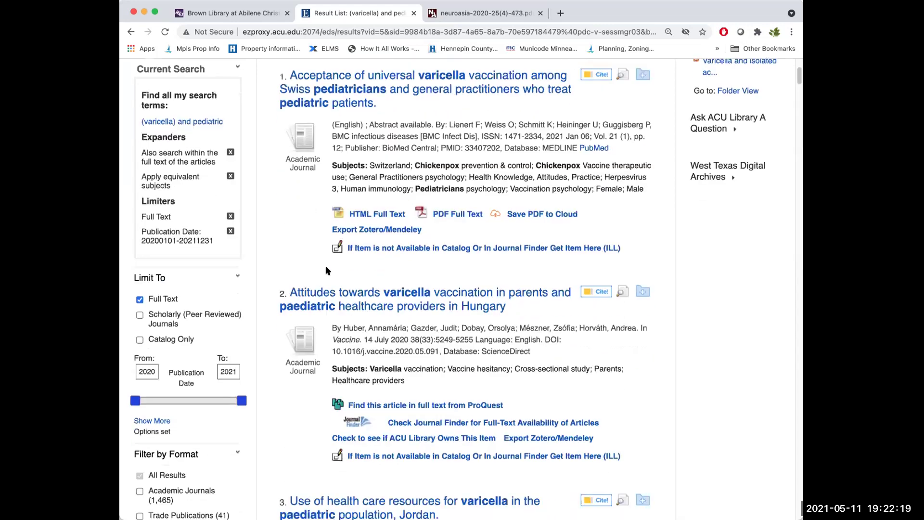
scroll(326, 270, down, 3)
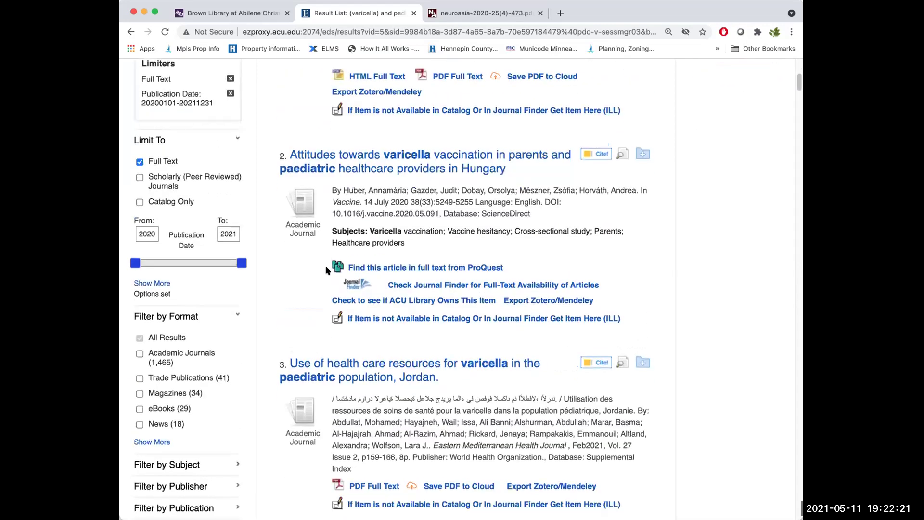
scroll(326, 265, up, 6)
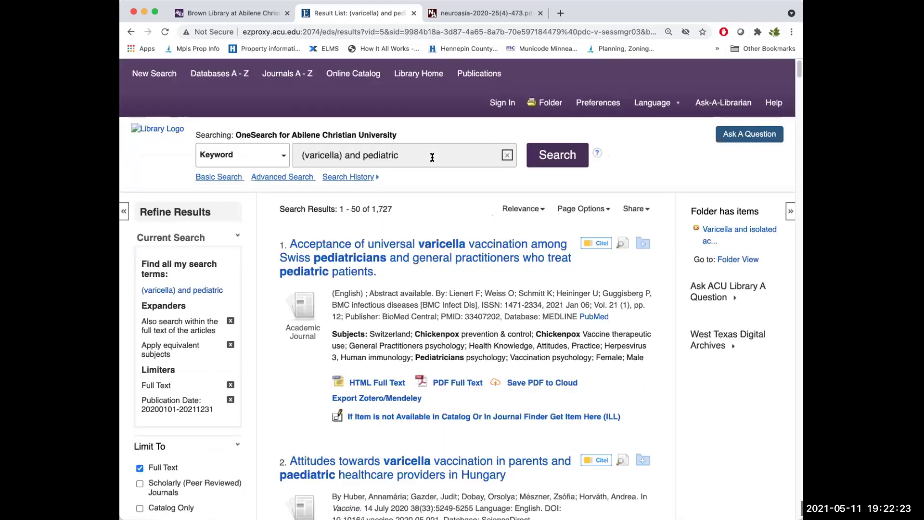
- Add "united states" to the varicella pediatric query to get 717 results, then expand the Geography filters
click(432, 154)
text("united states")
key(Return)
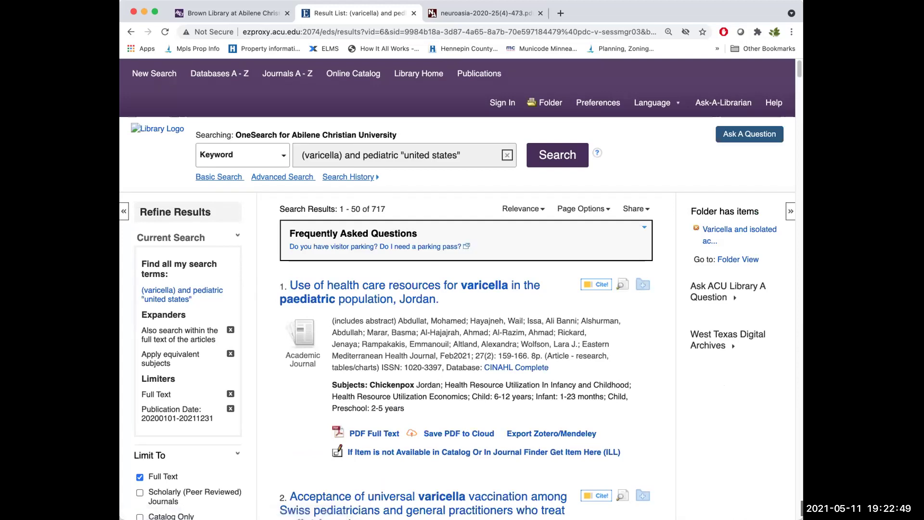
scroll(404, 342, down, 5)
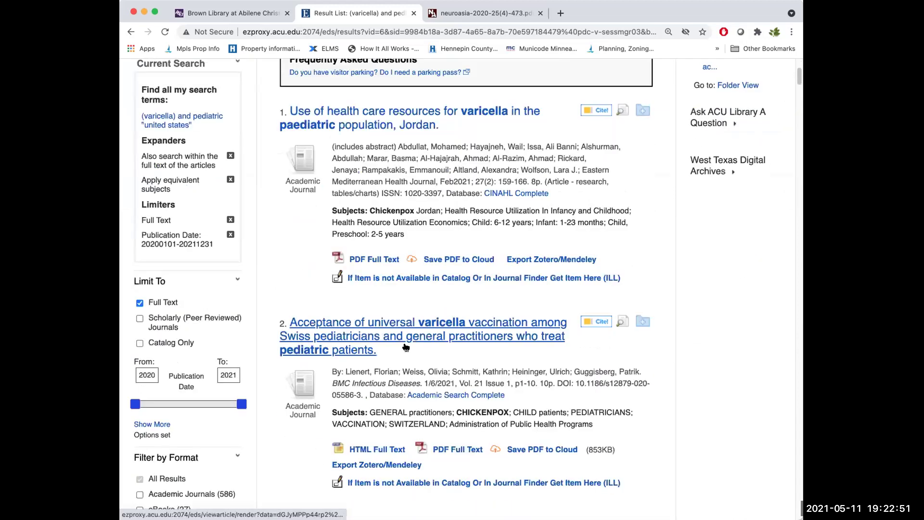
scroll(405, 347, down, 8)
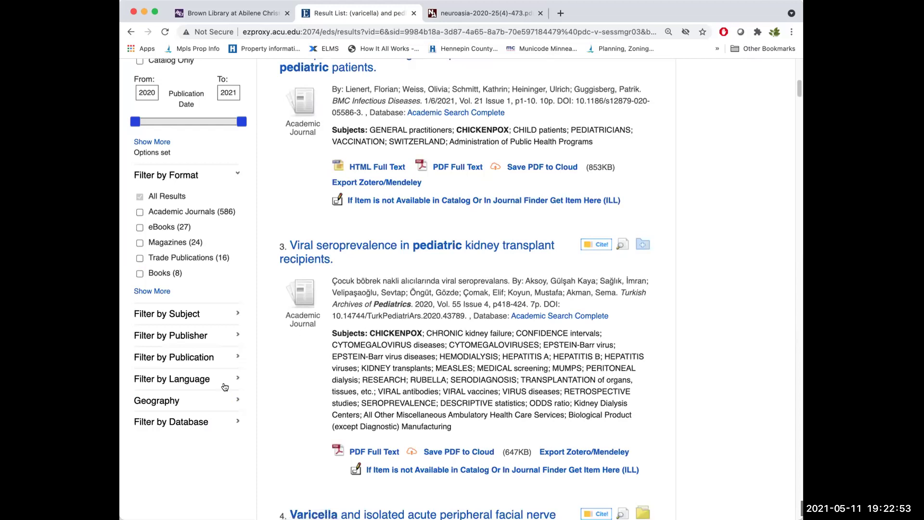
click(206, 403)
scroll(207, 401, down, 2)
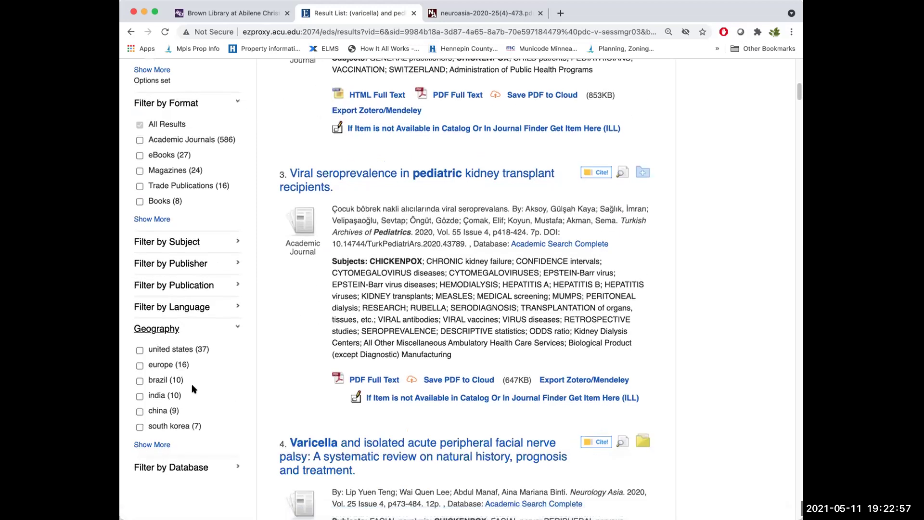
- Apply the united states geography, Academic Journals and Scholarly (Peer Reviewed) limiters, leaving 23 results
click(140, 350)
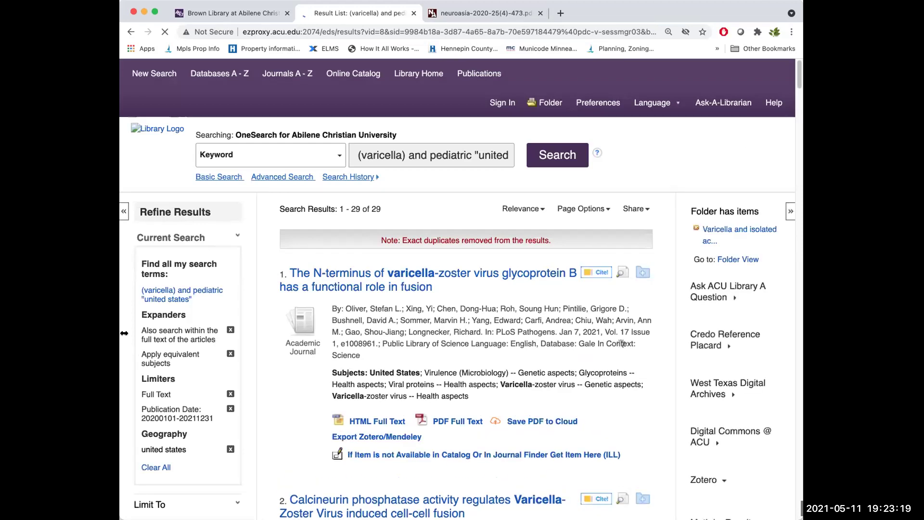
scroll(139, 383, down, 4)
scroll(161, 391, down, 4)
click(140, 323)
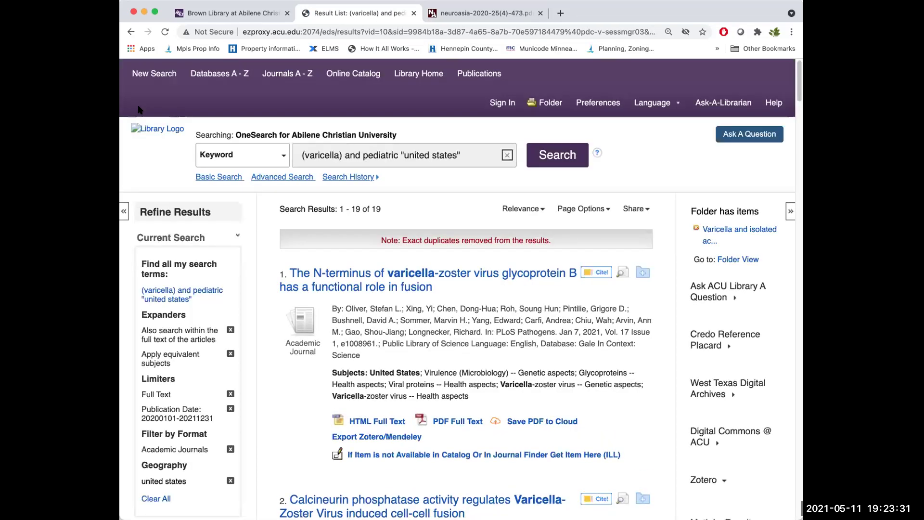
scroll(140, 110, down, 8)
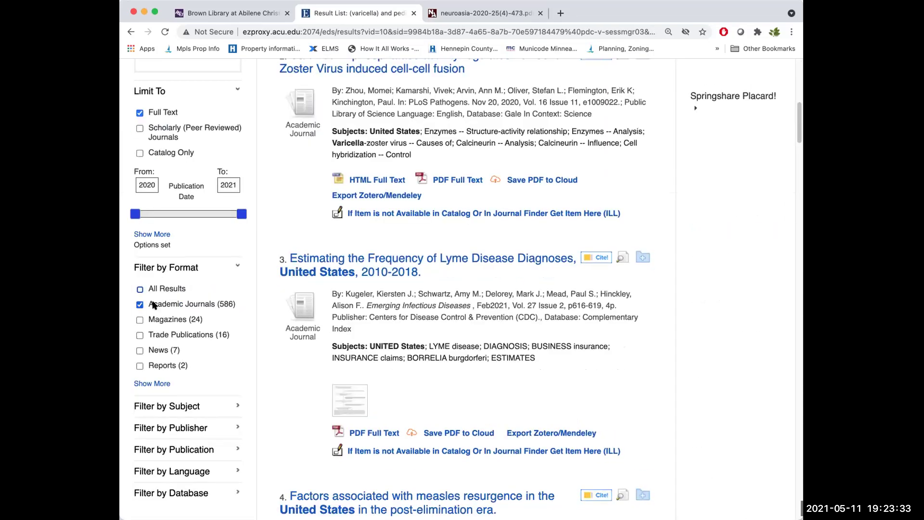
scroll(139, 192, down, 1)
click(139, 84)
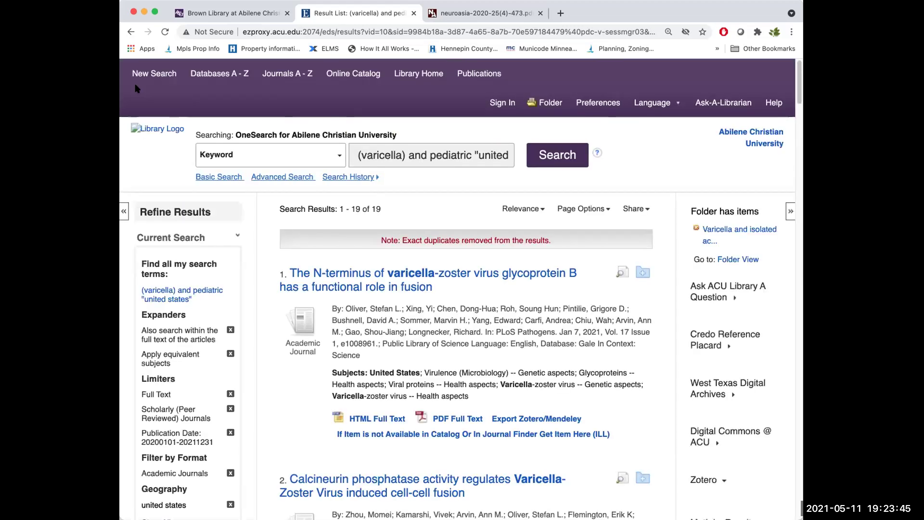
scroll(137, 89, down, 6)
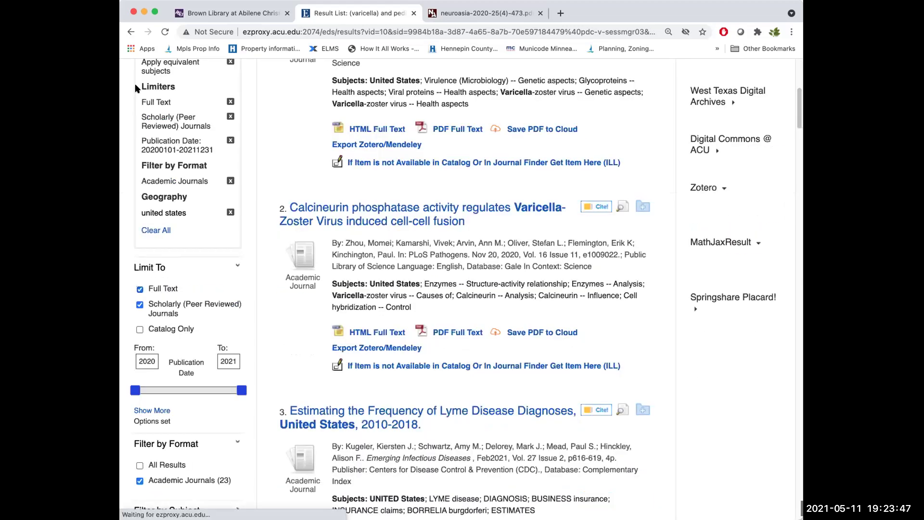
scroll(137, 88, down, 2)
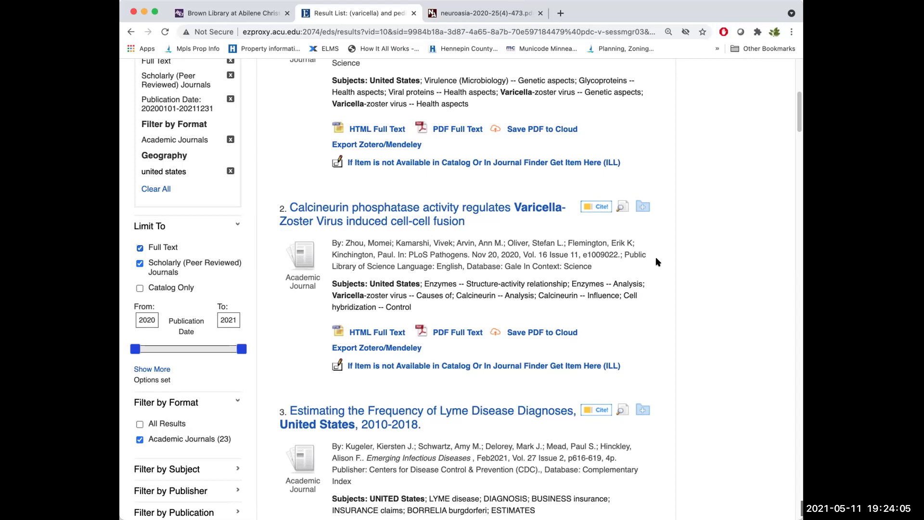
- Bring up the assignment slideshow and advance to the annotated bibliography requirements slide
key(super+Tab)
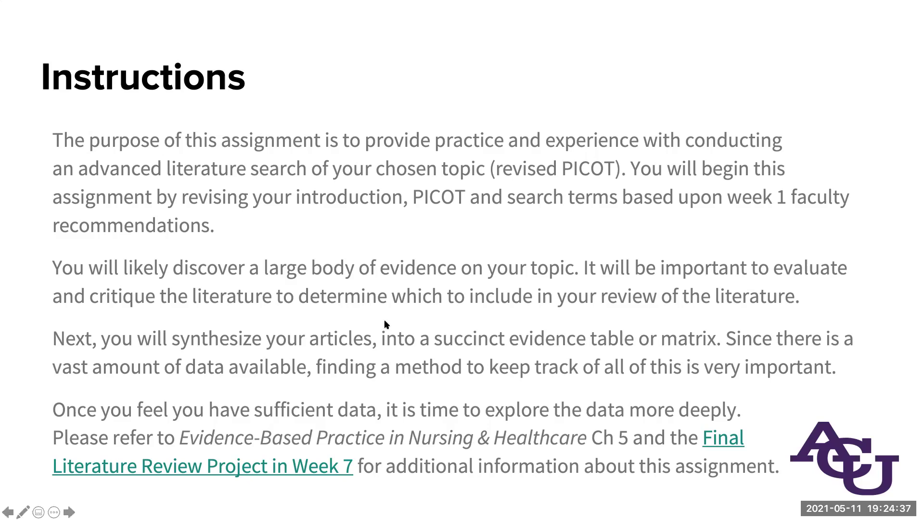
click(69, 512)
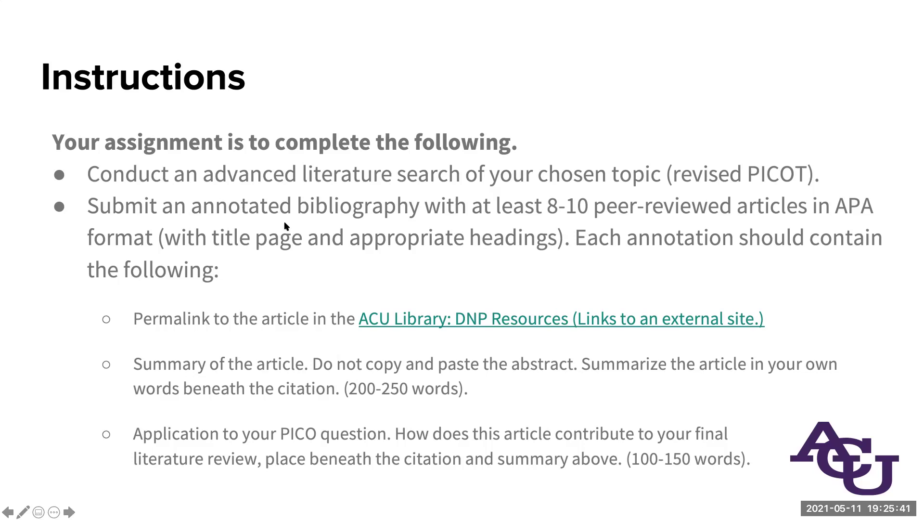
- Go back to the Instructions slide about the textbook Ch 5 and Week 7 Literature Review Project
key(Left)
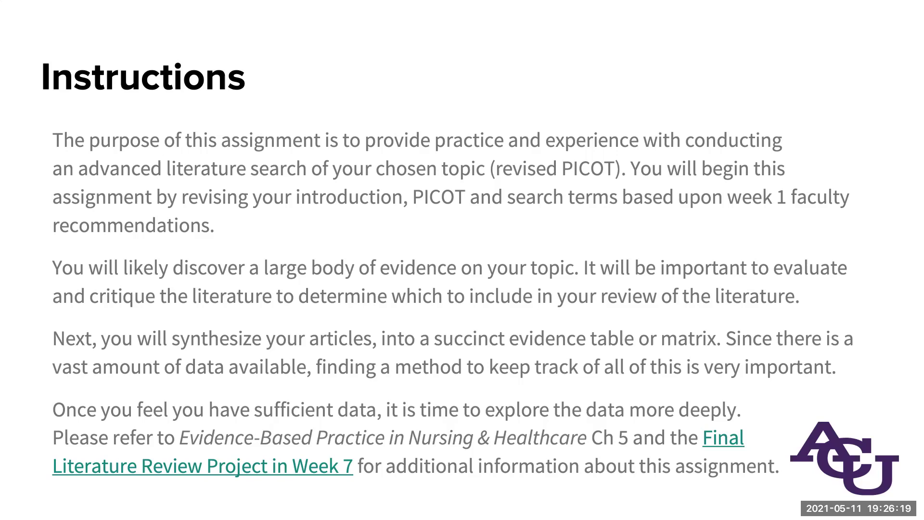
- Step through the permalink, summary and application requirements slide to the Rubric slide
key(Right)
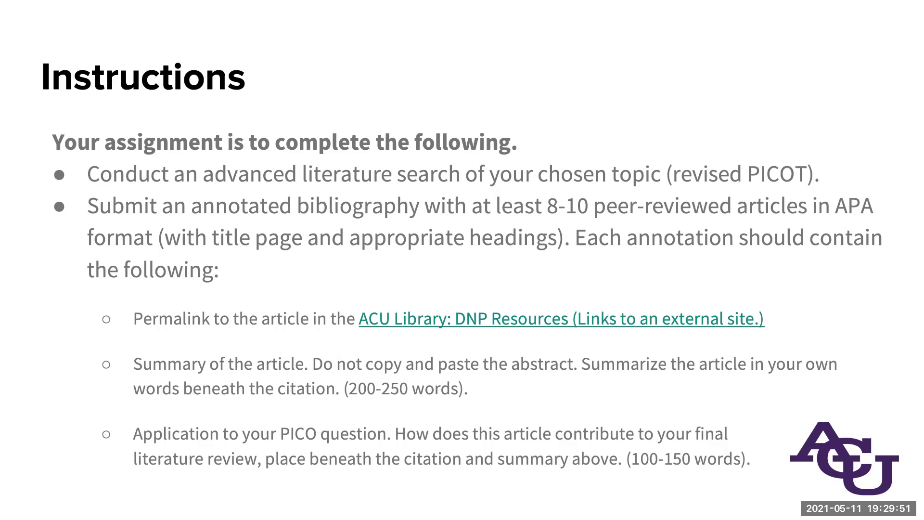
key(Right)
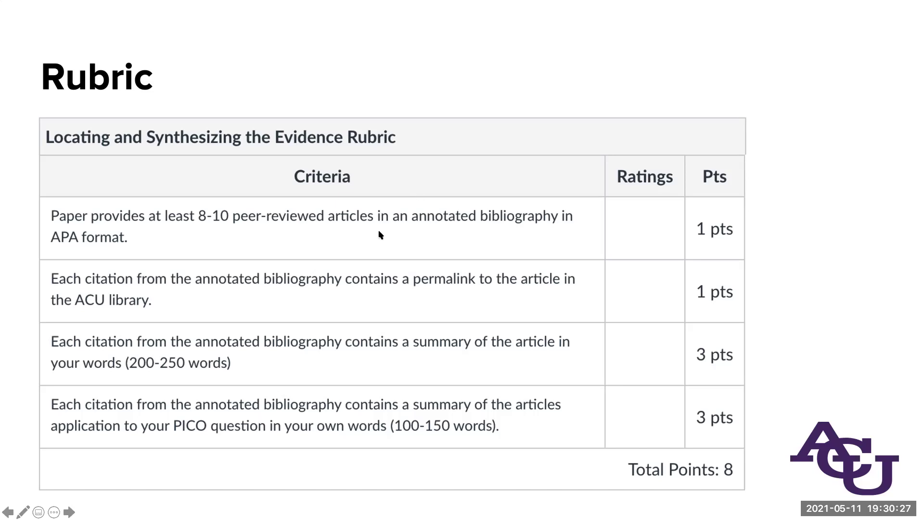
- Switch from the slideshow back to the filtered EBSCO varicella results in Chrome
key(super+Tab)
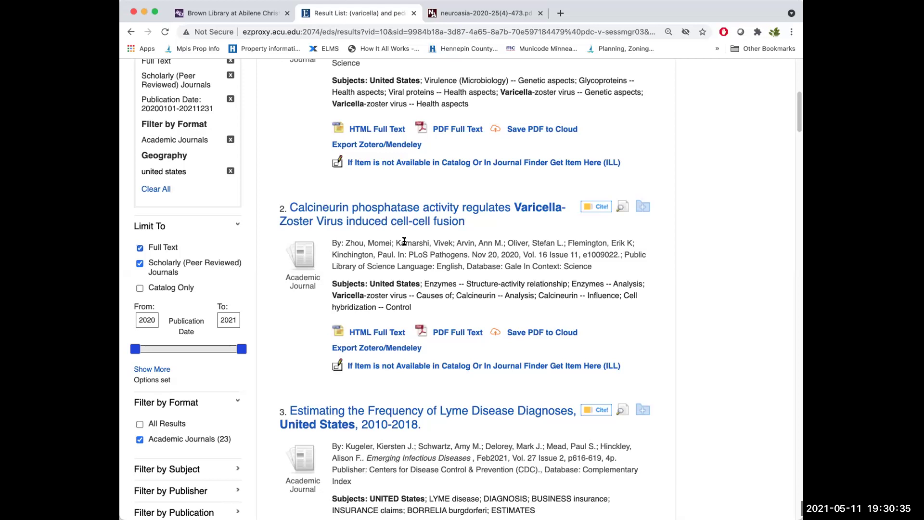
- Replace the old query with a new keyword search for "chemotherapy nausea reduction"
scroll(370, 226, up, 10)
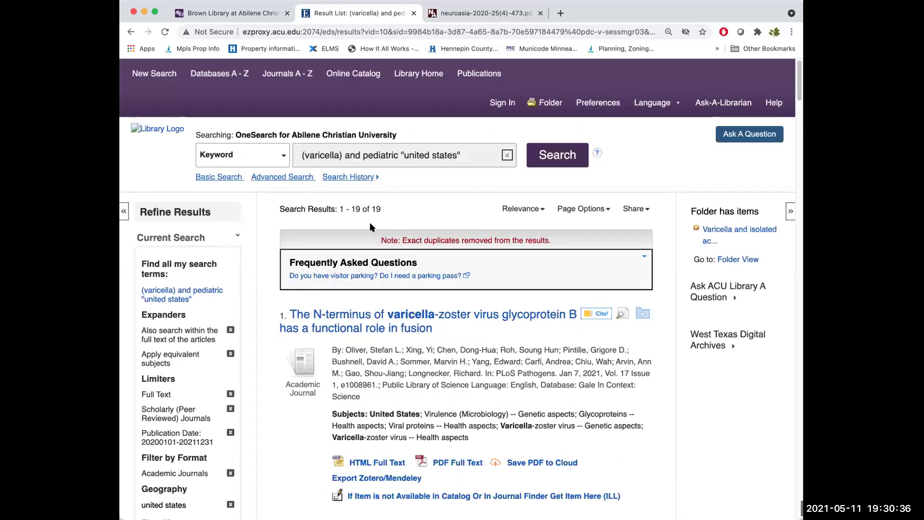
click(419, 148)
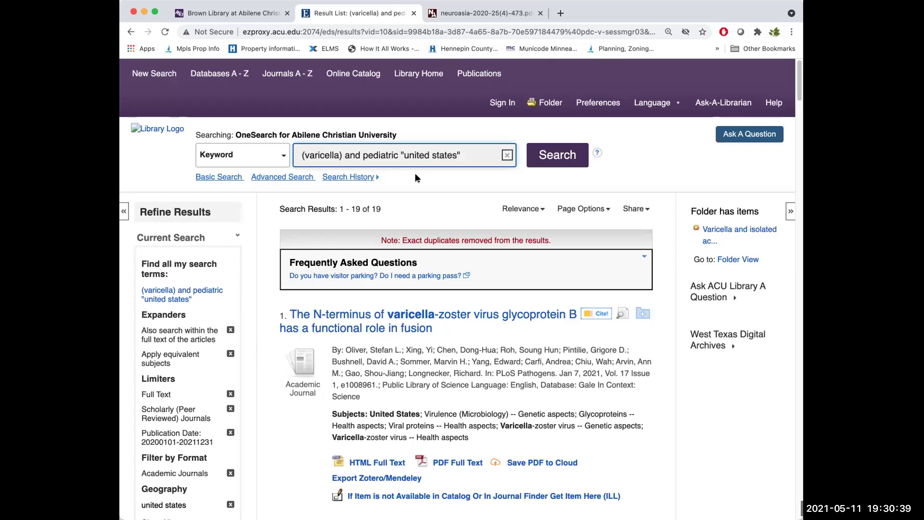
key(super+a)
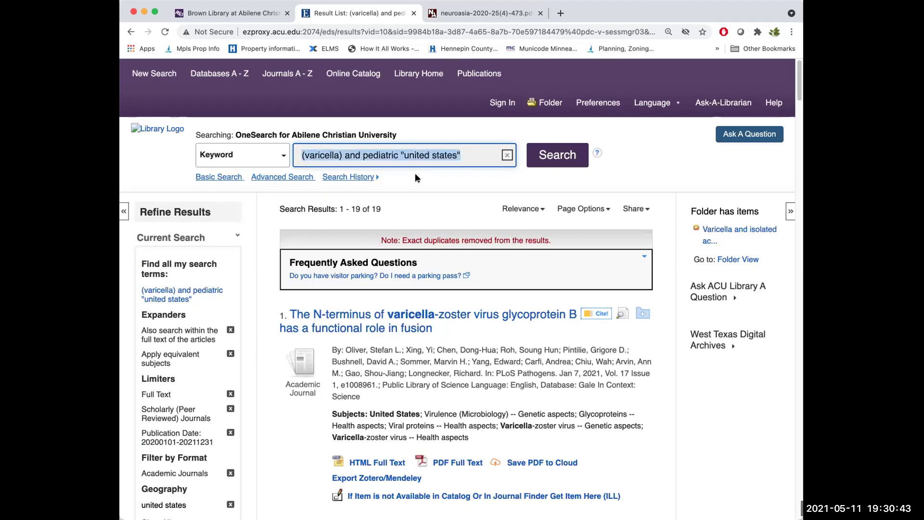
text(chemotherp)
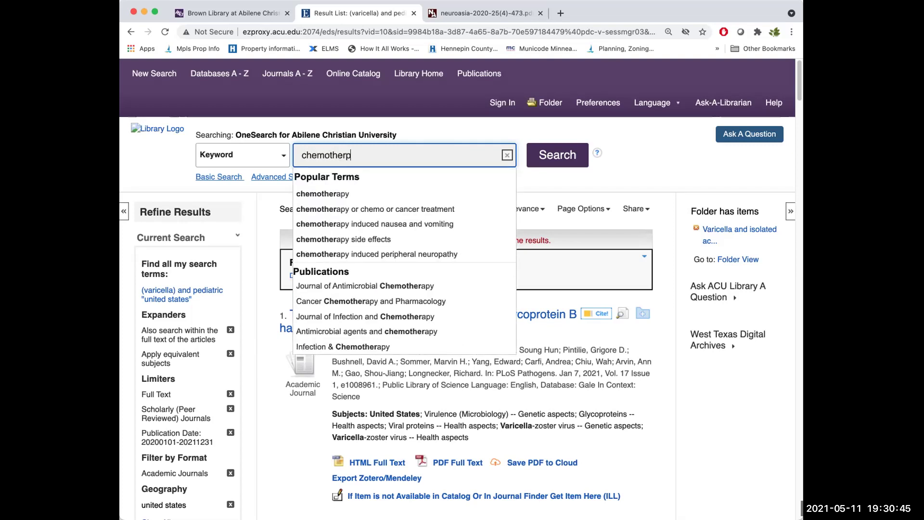
key(BackSpace)
text(apy)
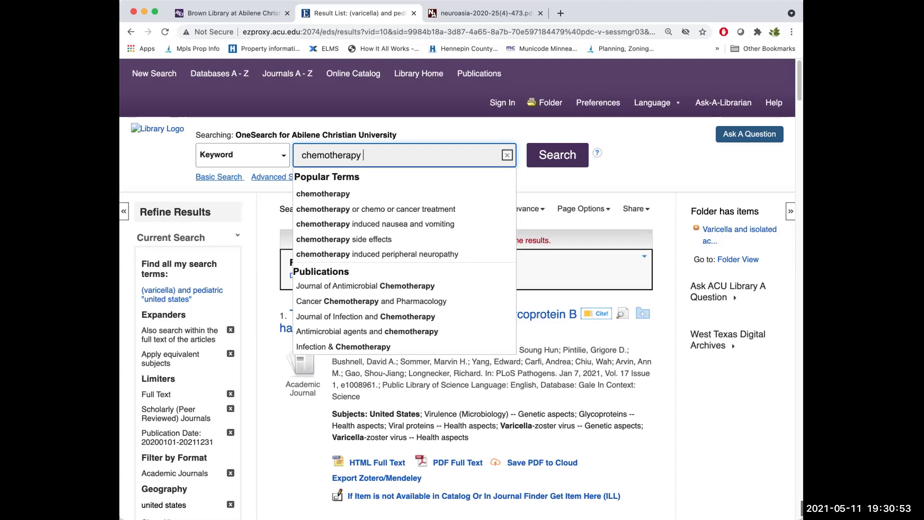
text(nausea redu)
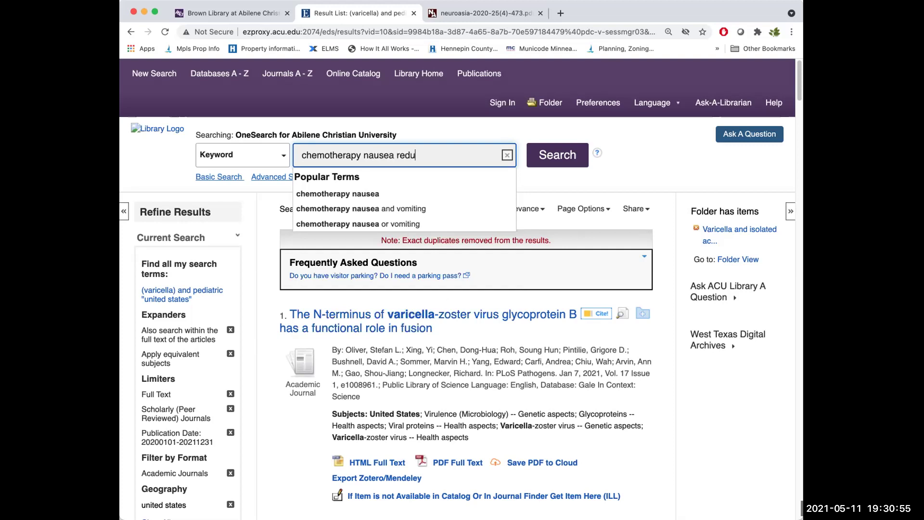
text(ction)
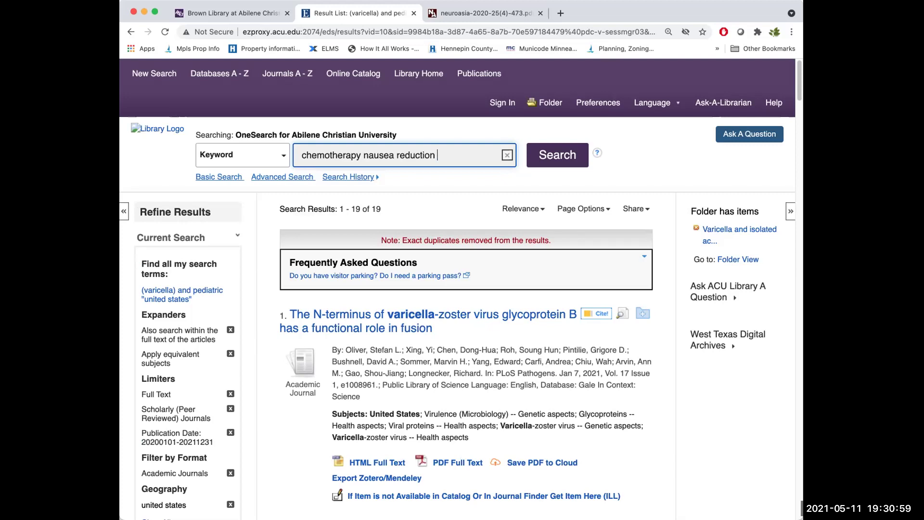
key(Return)
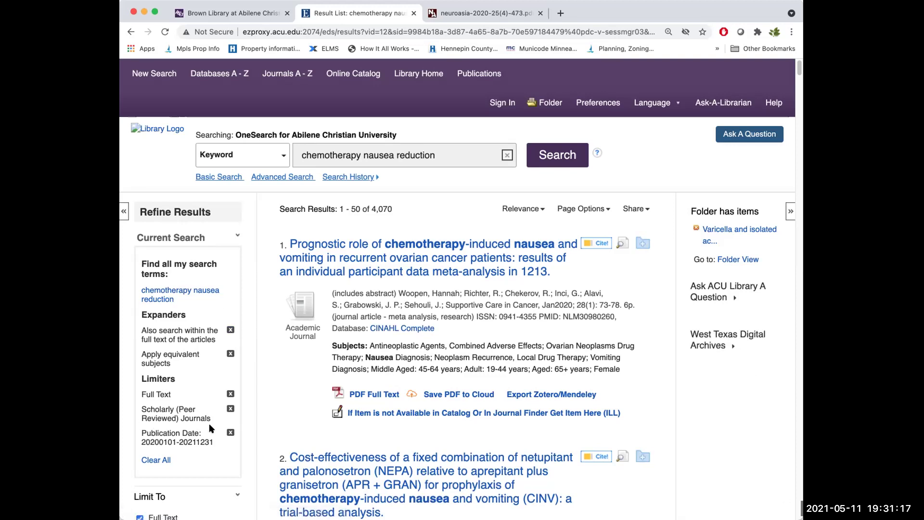
- Look over the new results and highlight the 4,070 total result count
scroll(205, 412, down, 1)
scroll(205, 412, down, 2)
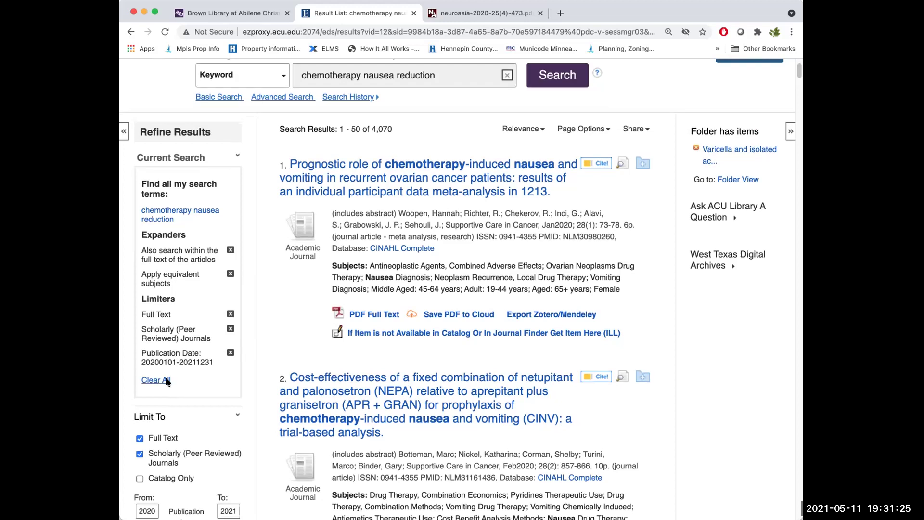
scroll(168, 381, down, 8)
scroll(166, 383, up, 5)
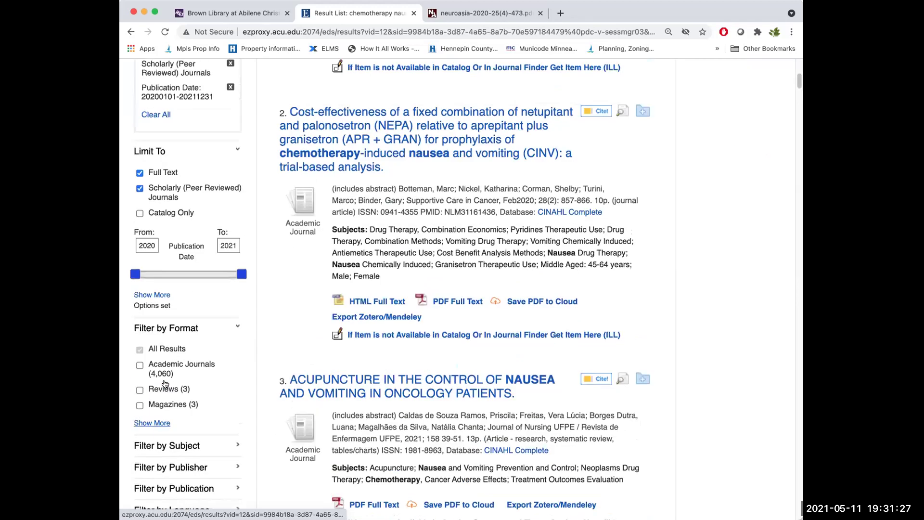
scroll(164, 384, up, 4)
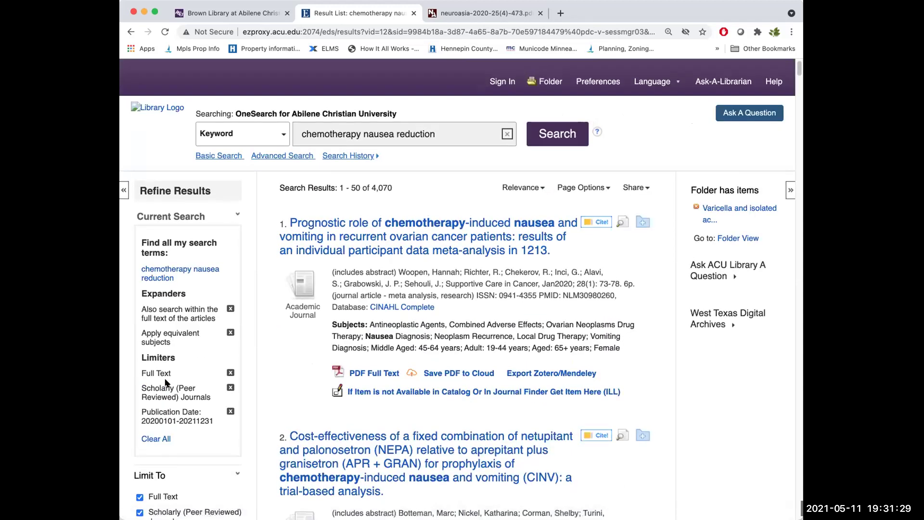
drag(394, 191, 367, 185)
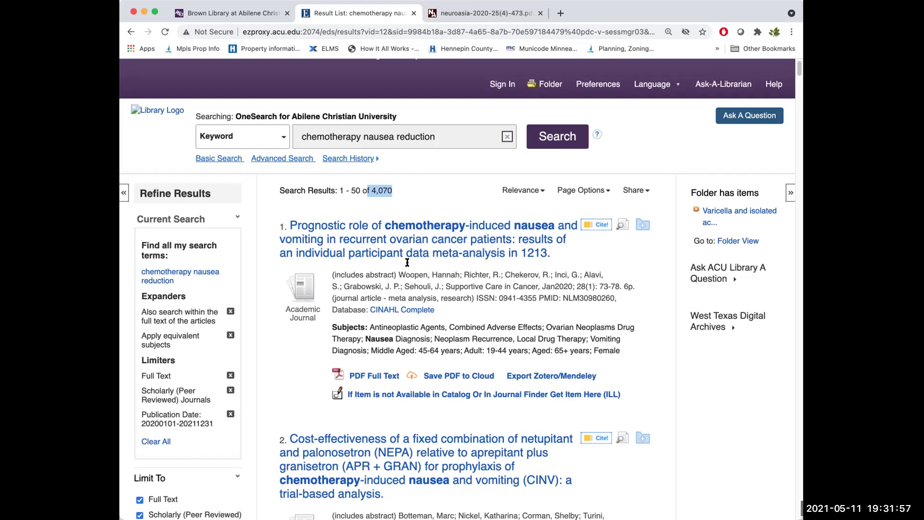
click(424, 228)
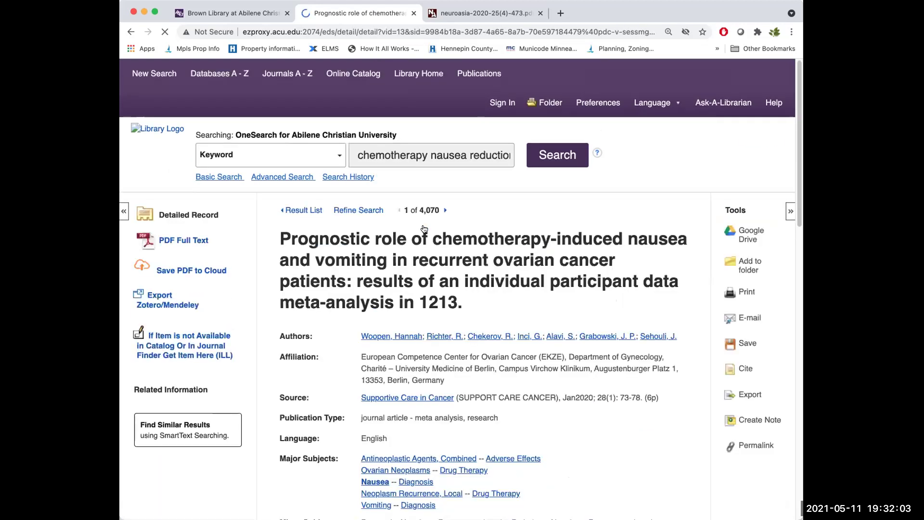
scroll(395, 302, down, 7)
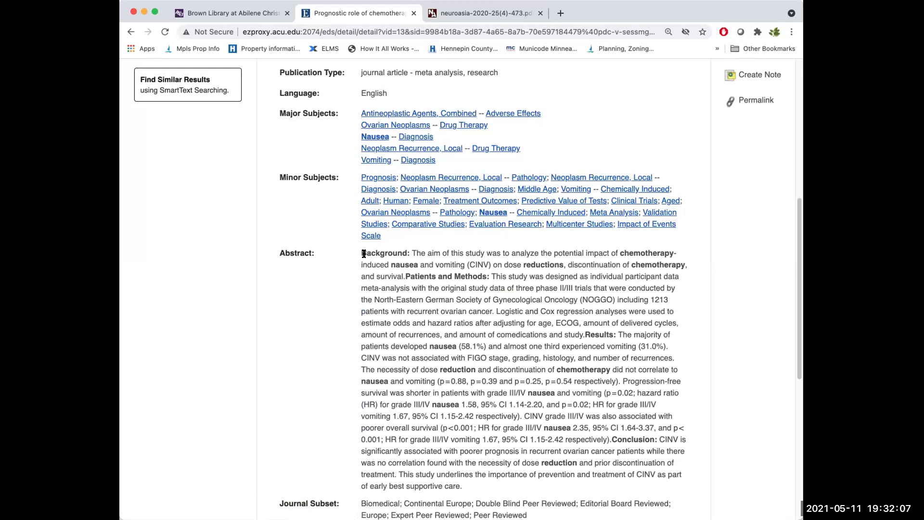
drag(368, 258, 526, 485)
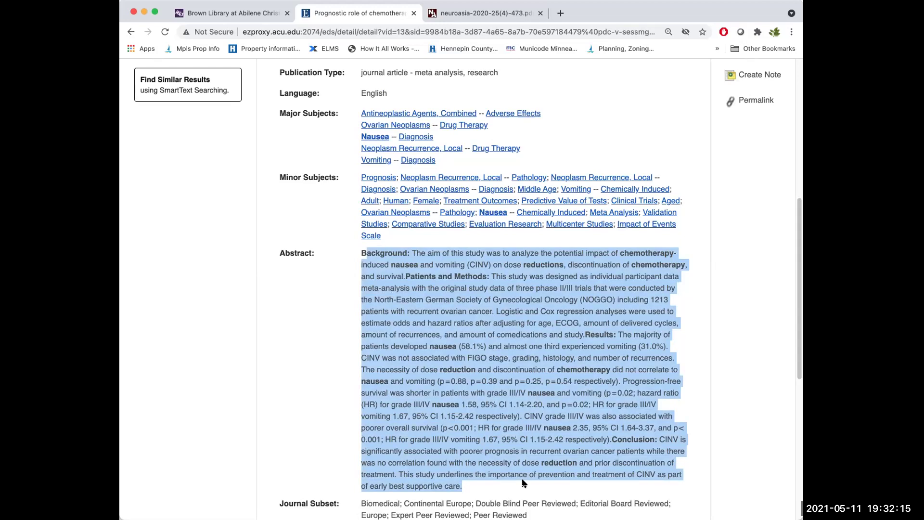
click(503, 292)
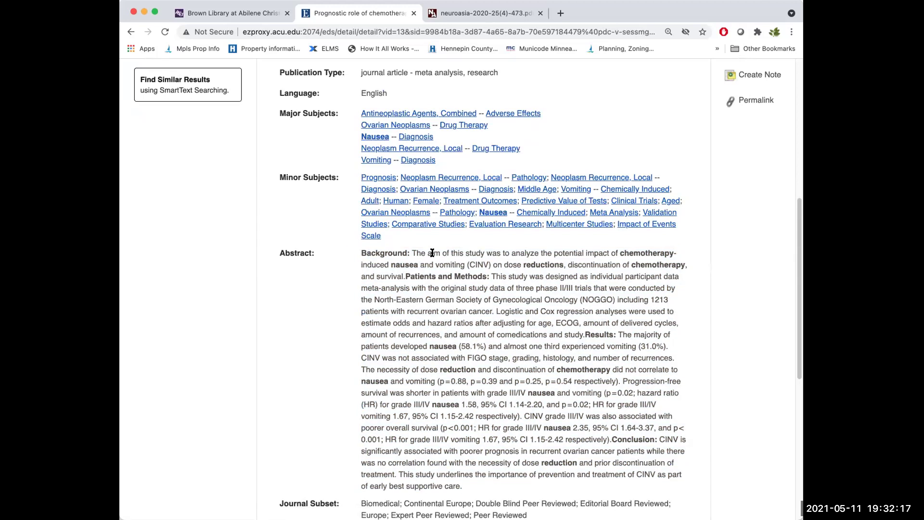
drag(430, 252, 595, 288)
click(489, 275)
drag(369, 306, 521, 312)
click(567, 297)
drag(582, 298, 359, 302)
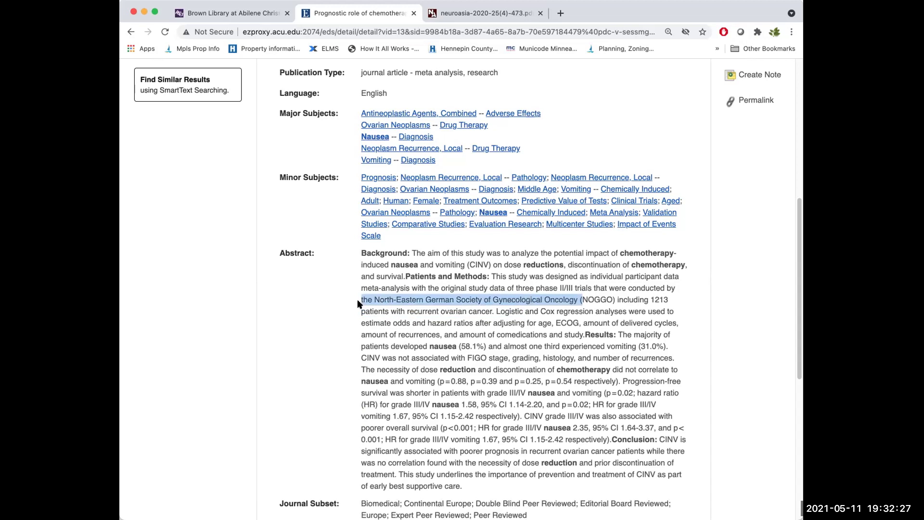
scroll(359, 304, down, 1)
scroll(359, 303, down, 1)
click(458, 342)
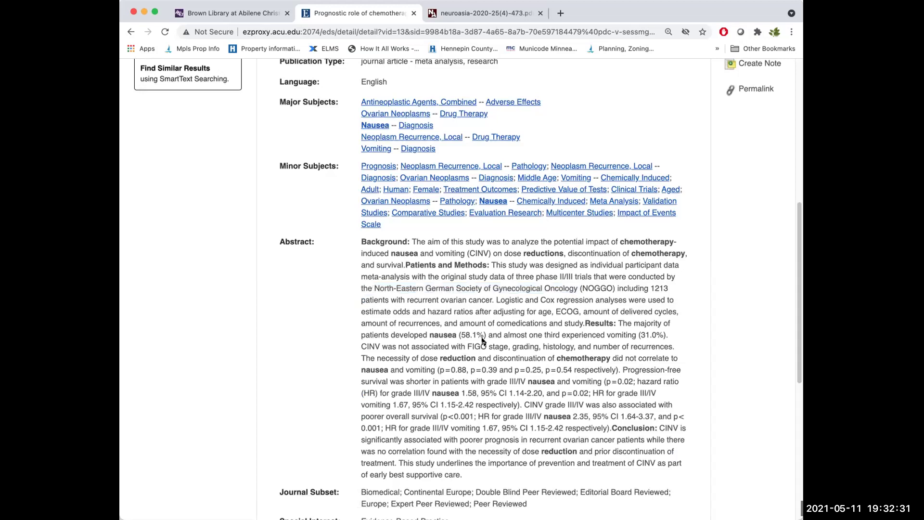
drag(487, 335, 368, 330)
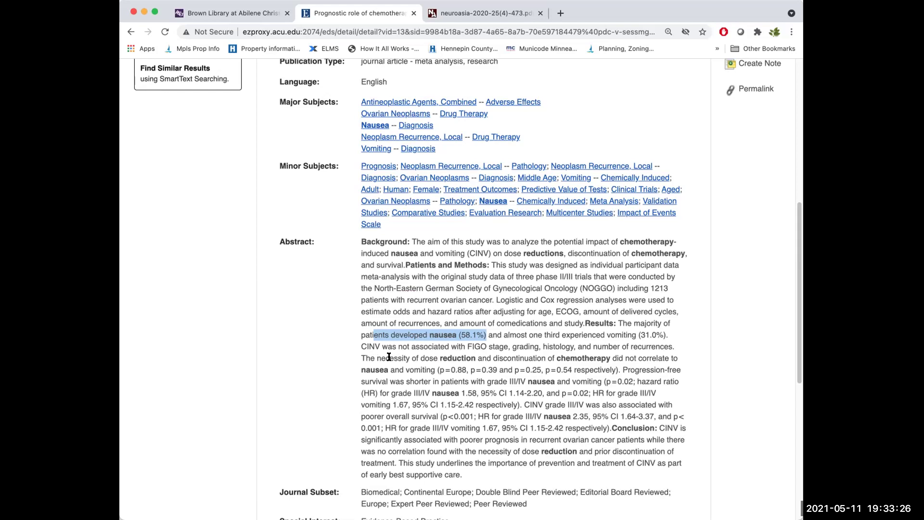
drag(377, 356, 609, 356)
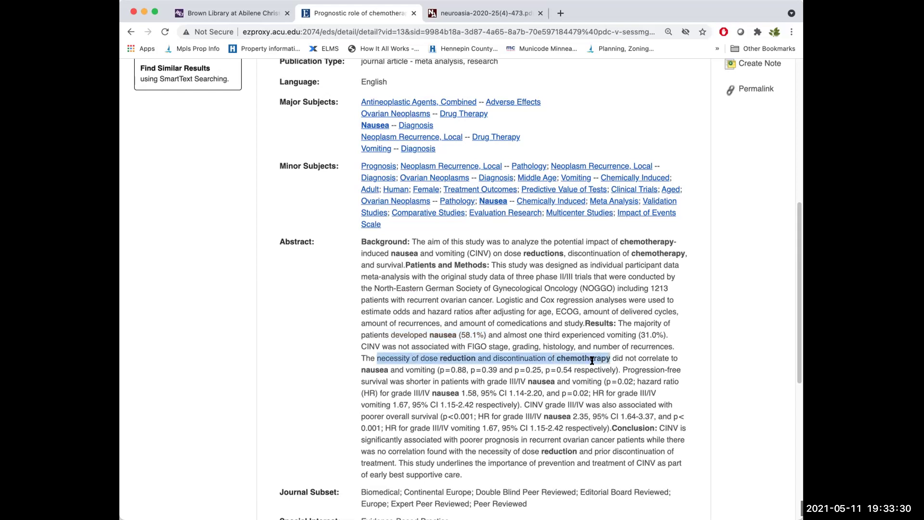
click(495, 371)
drag(439, 369, 543, 372)
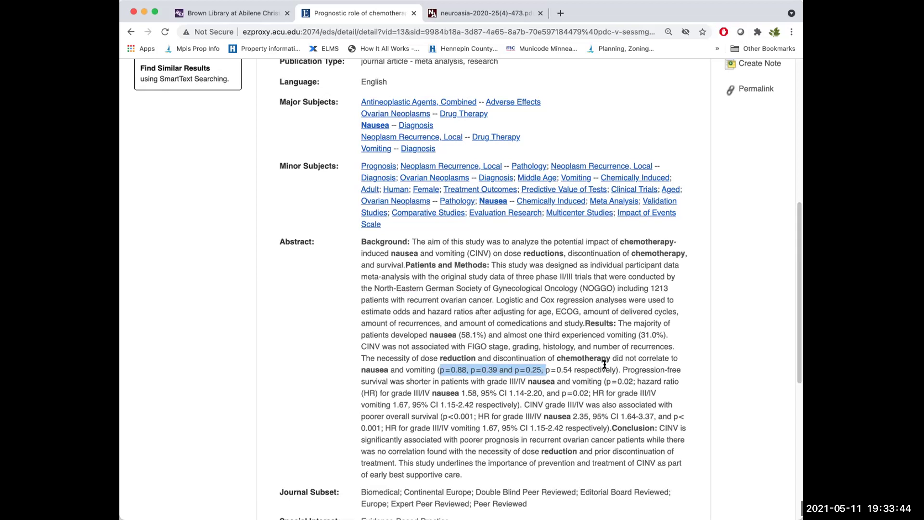
scroll(605, 366, down, 5)
scroll(605, 368, up, 10)
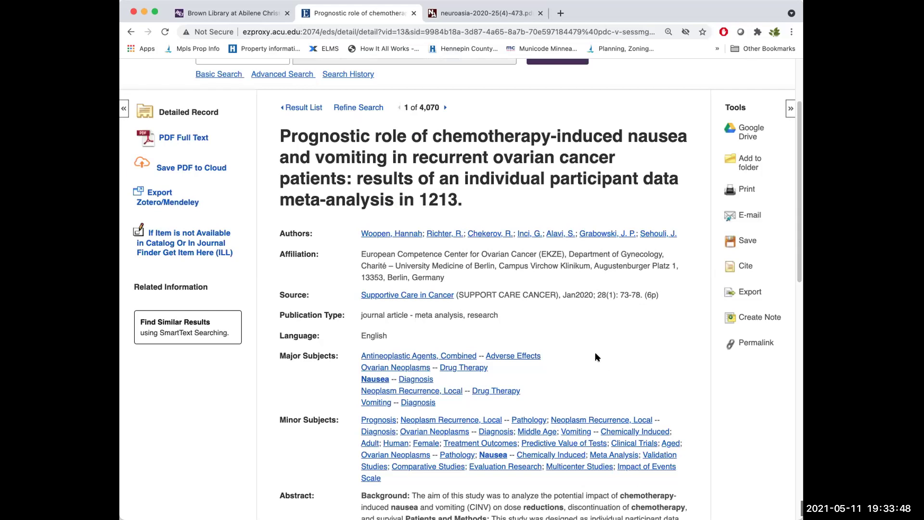
- Show the ovarian cancer meta-analysis's APA 7th Edition citation and point out the lowercase title word 'results'
click(745, 266)
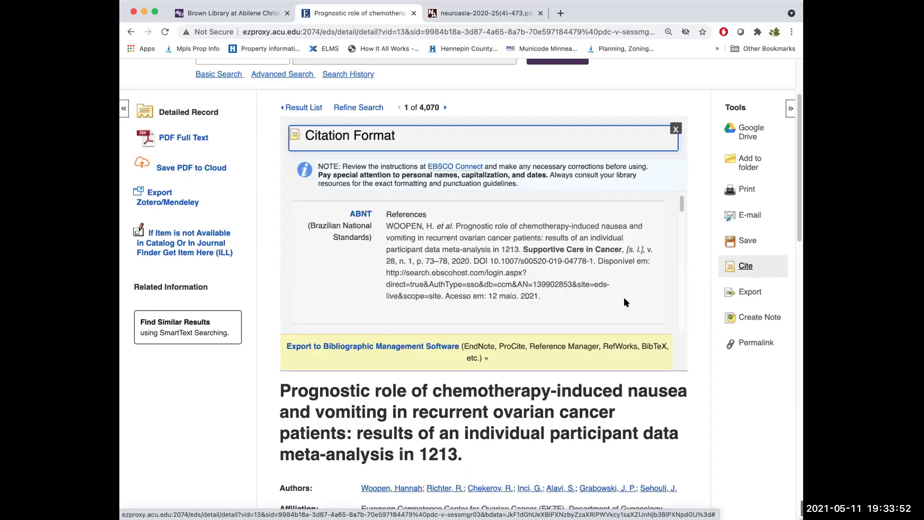
scroll(571, 296, down, 3)
scroll(553, 279, up, 1)
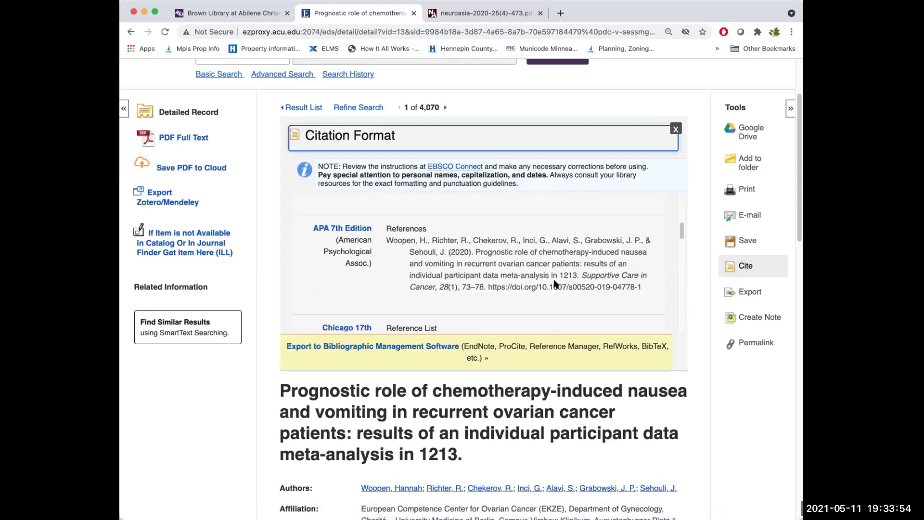
drag(643, 287, 389, 240)
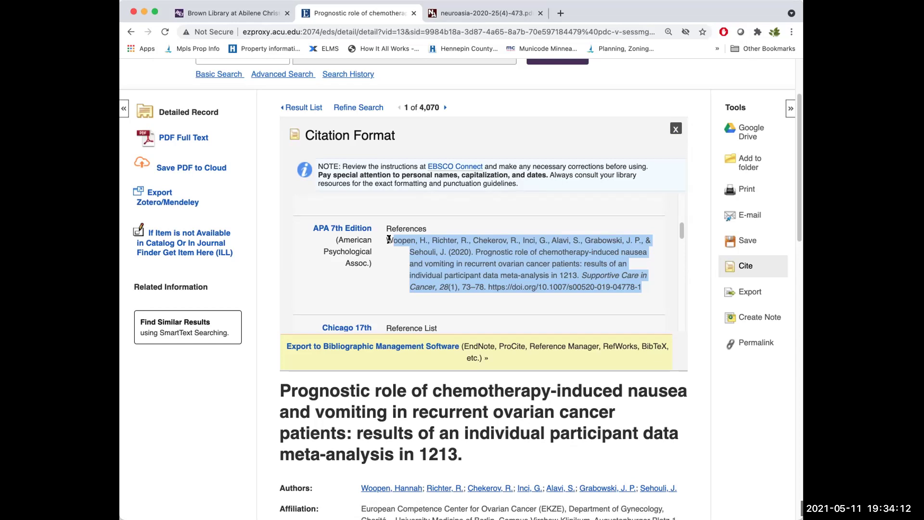
click(561, 259)
double_click(586, 261)
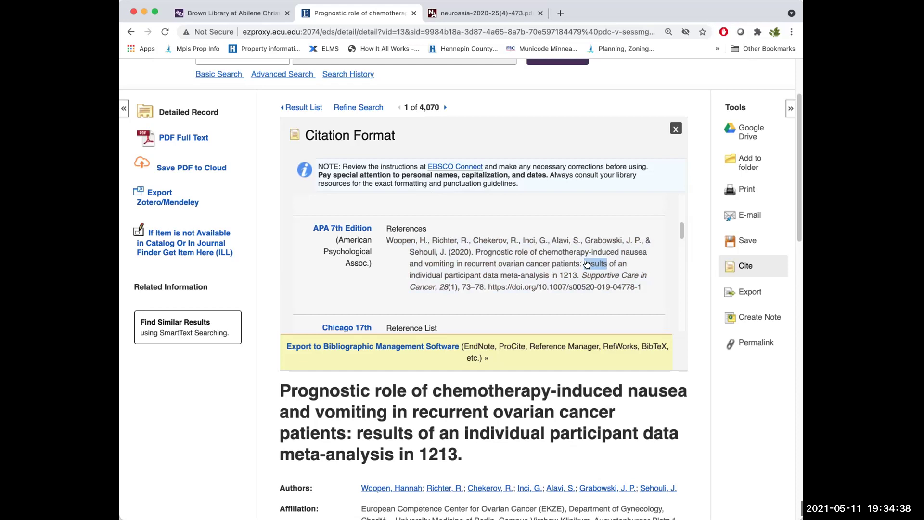
key(super+Tab)
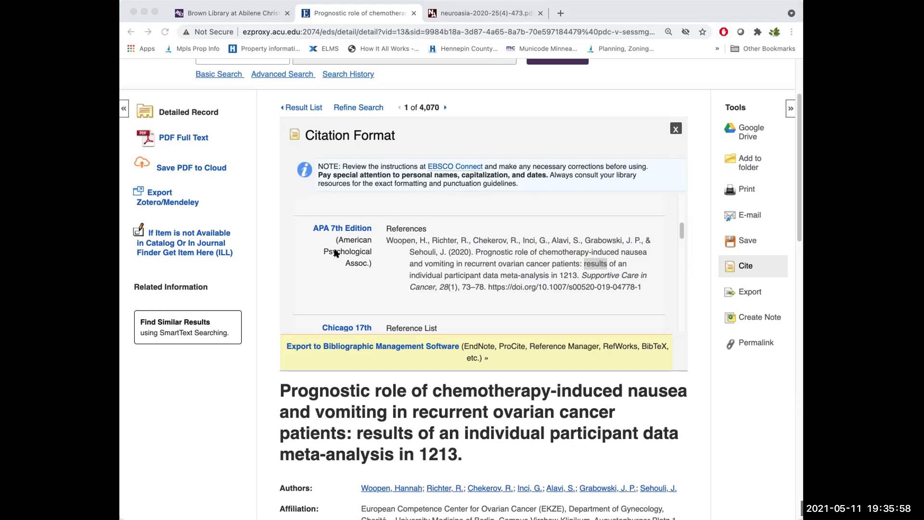
- In Word, start a non-bold research question with 'Does' below the Annotated Bibliography heading
key(super+Tab)
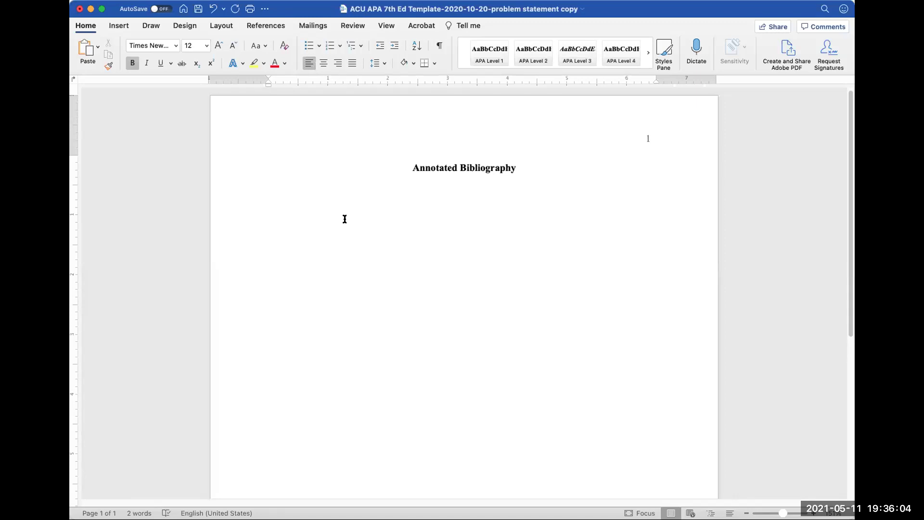
click(315, 193)
text(Does)
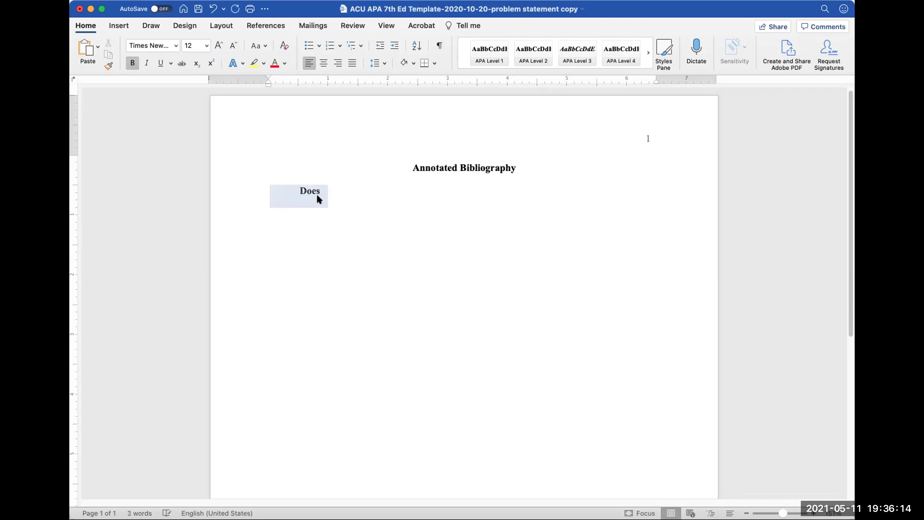
key(cmd+b)
click(318, 197)
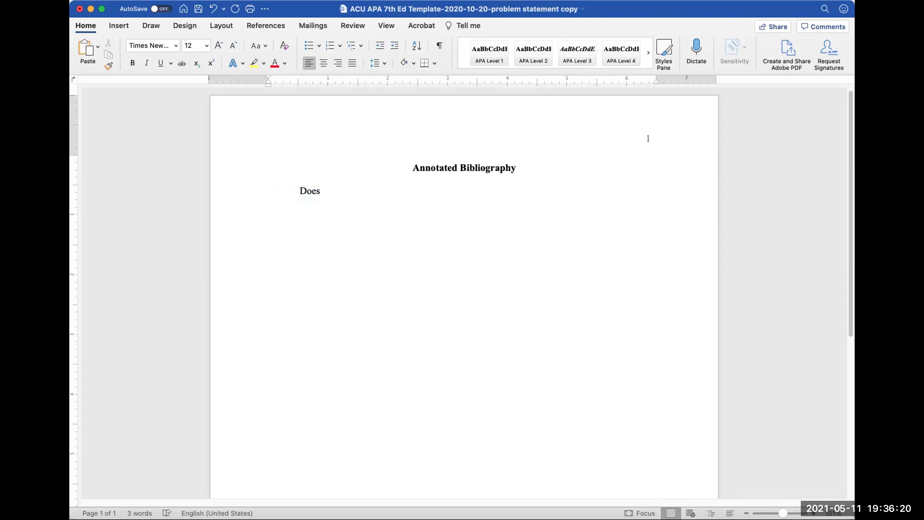
- Finish the question: weekly acupuncture significantly decreasing nausea in chemotherapy-using patients over a 3-month period
text(using)
text( weekly ac)
text(u)
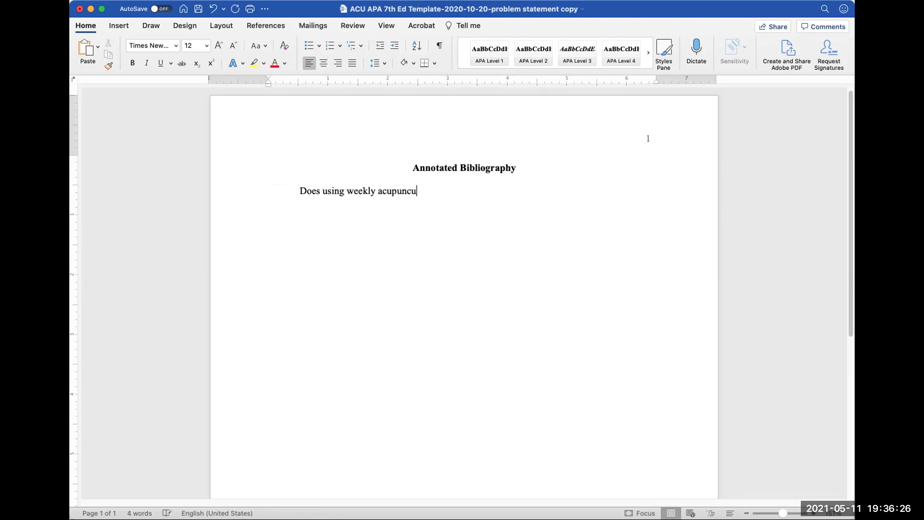
text(puncture diminihs)
text( na)
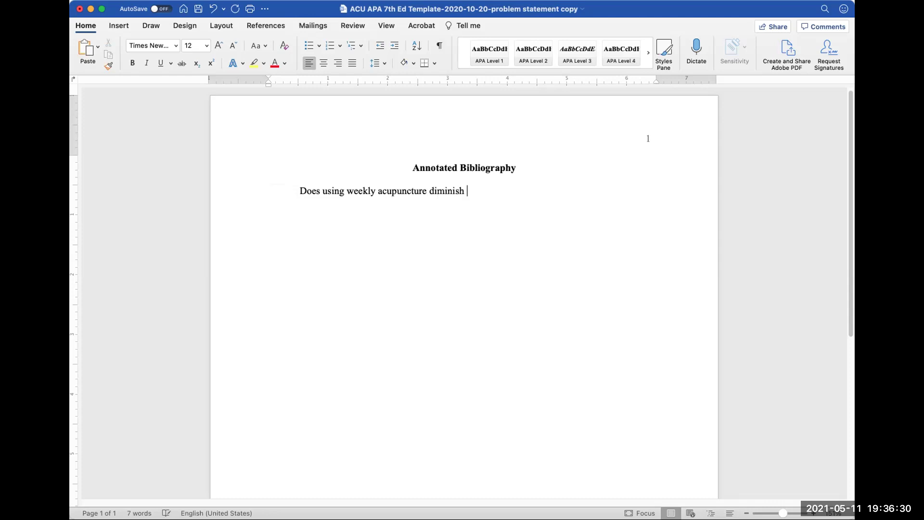
text(us)
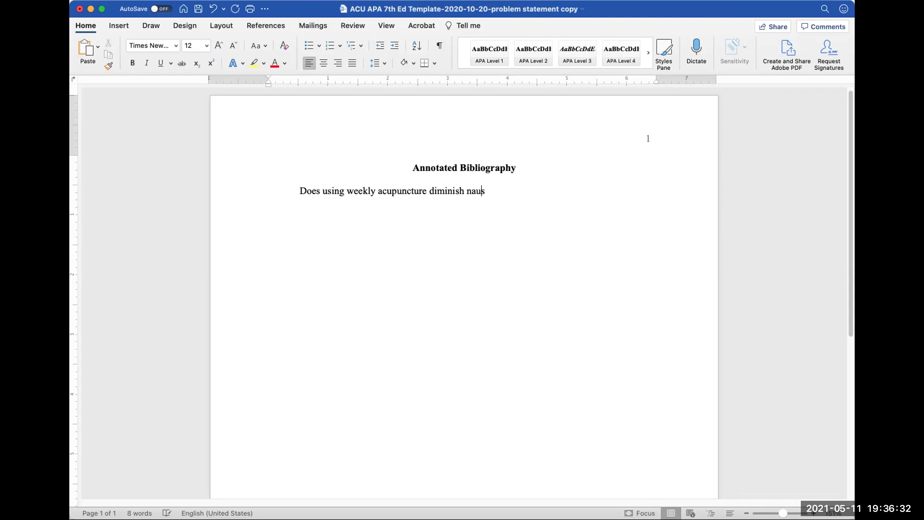
text( s)
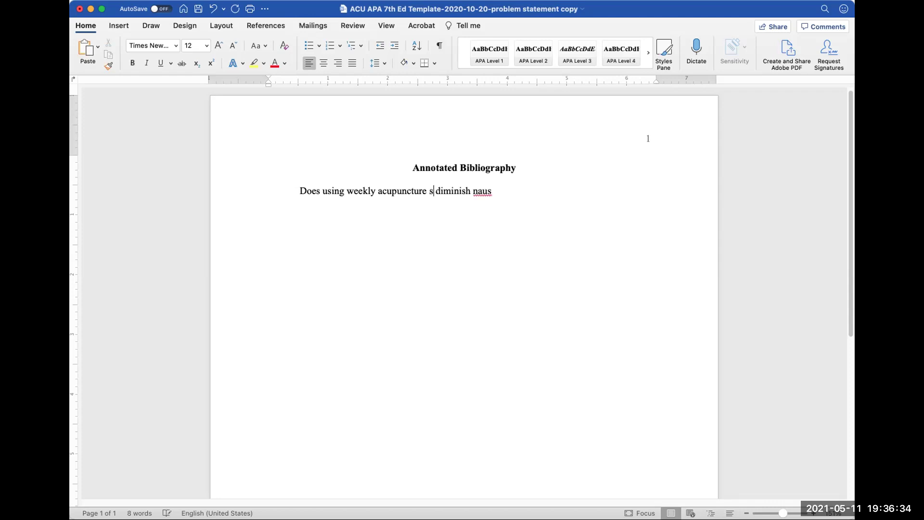
text(ignifici)
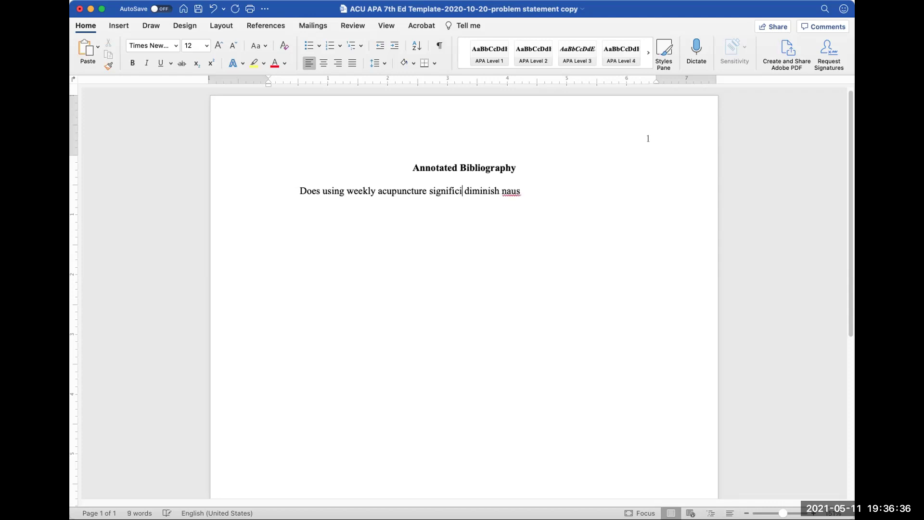
key(BackSpace)
text(antl)
key(shift+End)
text(ly d)
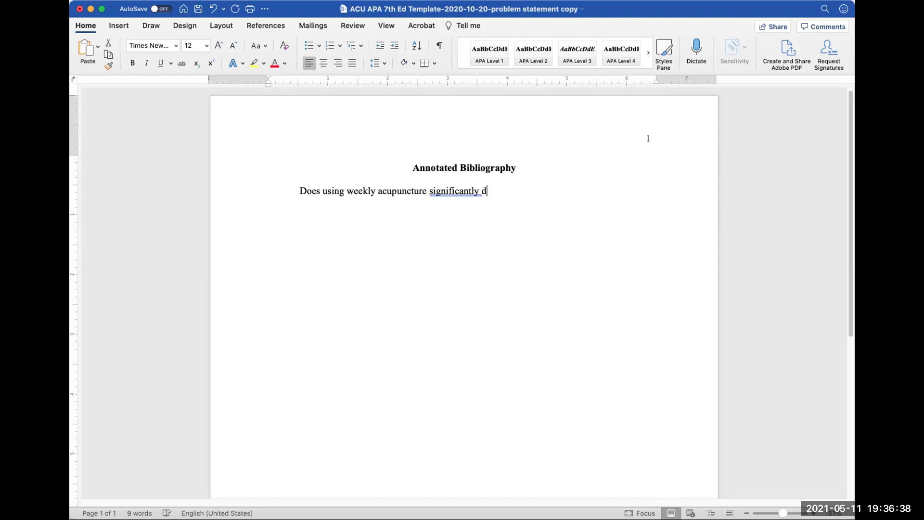
text(ecrease nause)
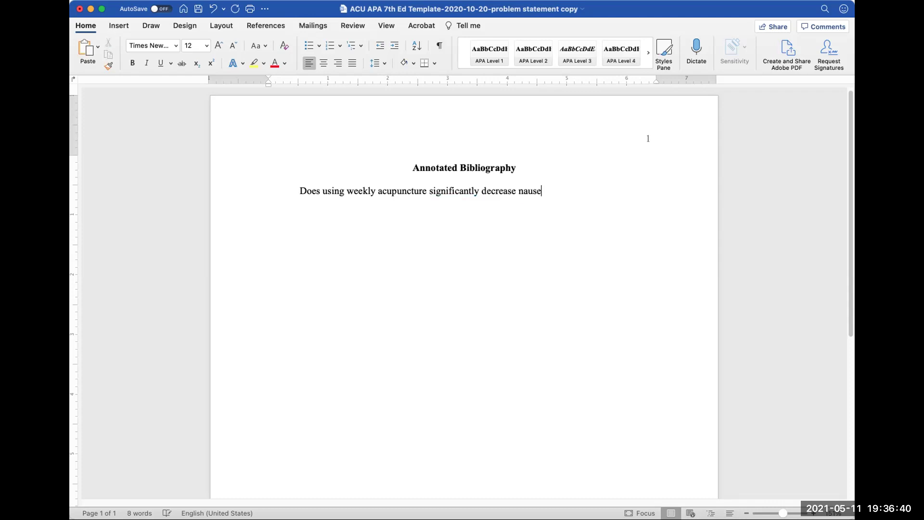
text(a symptoms in chemotherae)
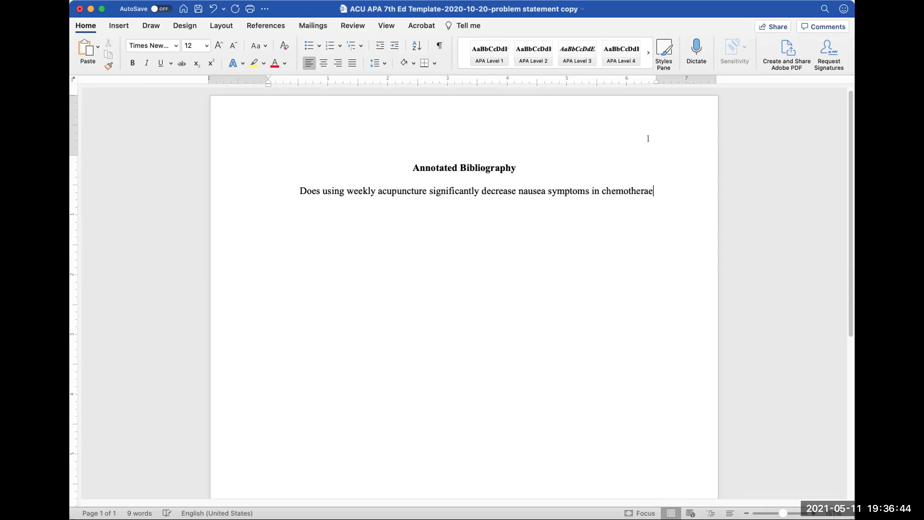
key(BackSpace)
text(py )
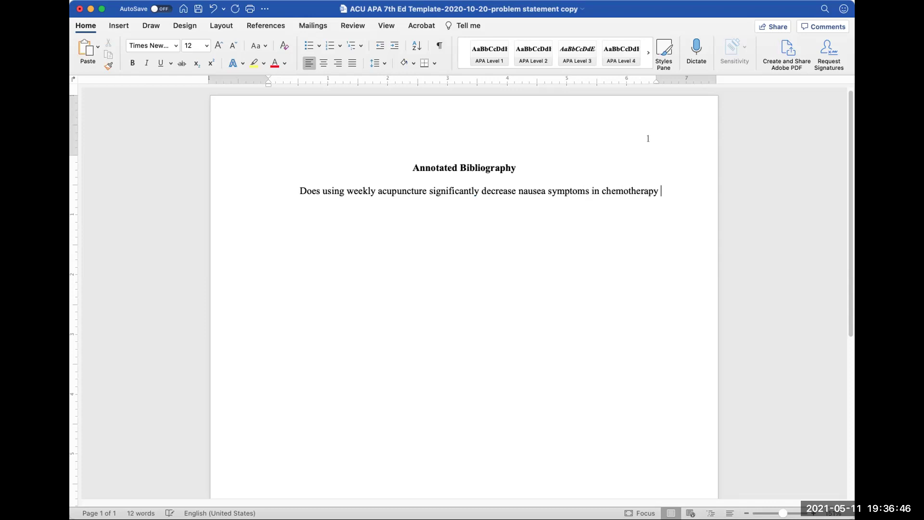
text(u)
key(BackSpace)
key(BackSpace)
text(-us)
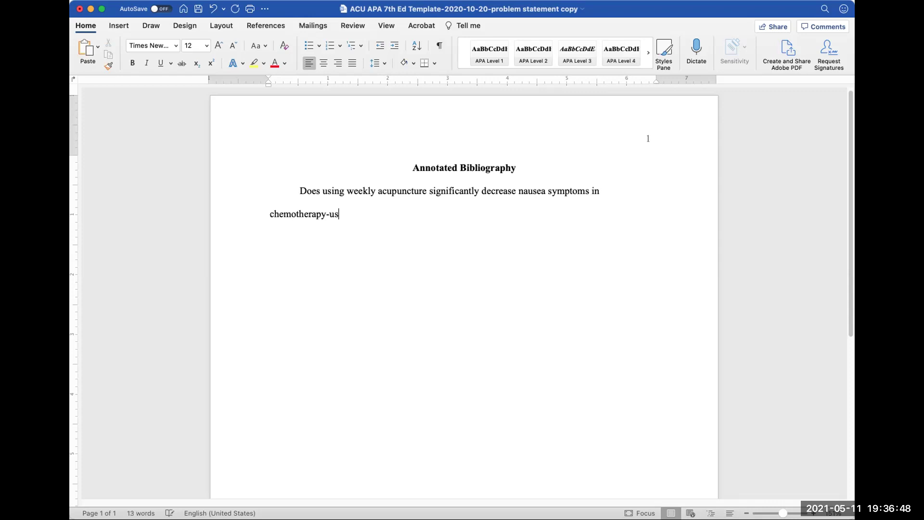
text(ing patients, as measured over)
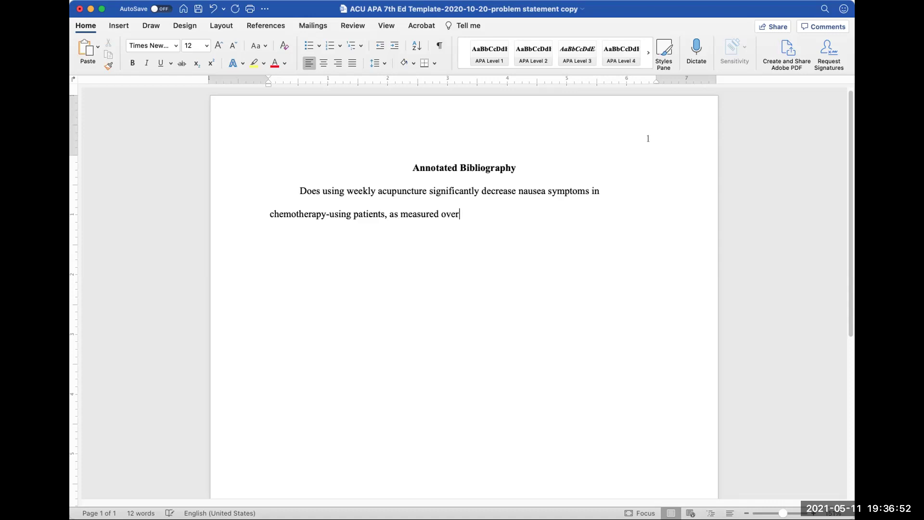
text( a 3-month time period.)
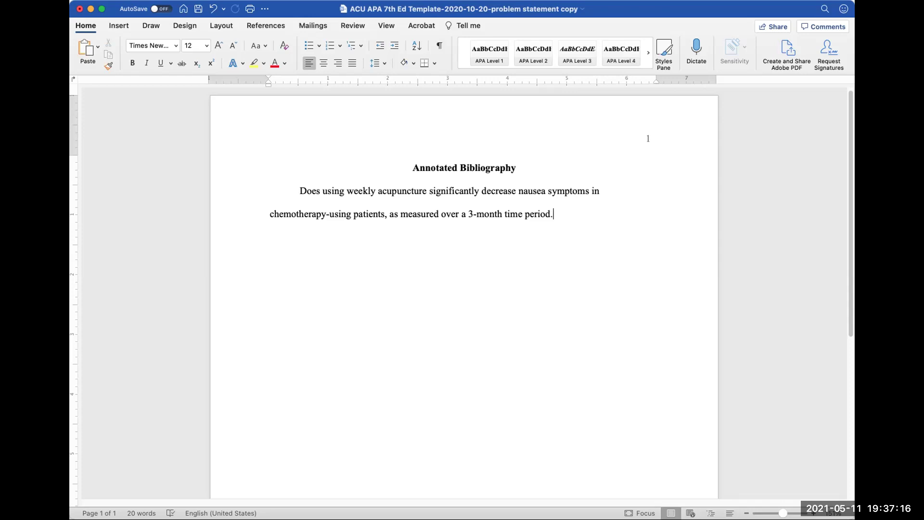
- End the research question with '?' and insert 'compared to a control group and' before 'measured'
key(BackSpace)
text(?)
key(Left)
key(Left)
key(Left)
key(Left)
key(Left)
key(Left)
key(Left)
key(Left)
key(Left)
key(Left)
key(Left)
key(Left)
key(Left)
key(Left)
key(Left)
key(Left)
key(Left)
key(Left)
key(Left)
key(Left)
key(Left)
key(Left)
key(Left)
key(Left)
key(Left)
key(Left)
key(Left)
key(Left)
key(Left)
key(Left)
text(compared to a contro)
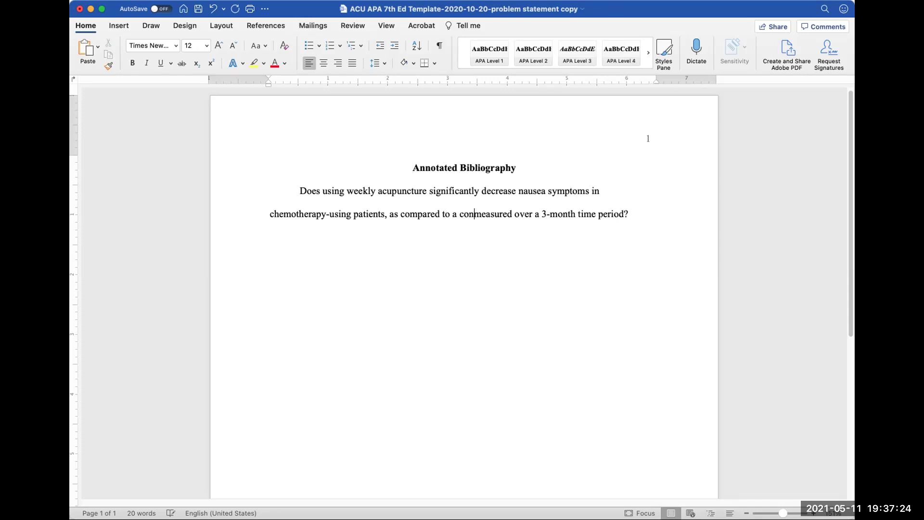
text(l group and)
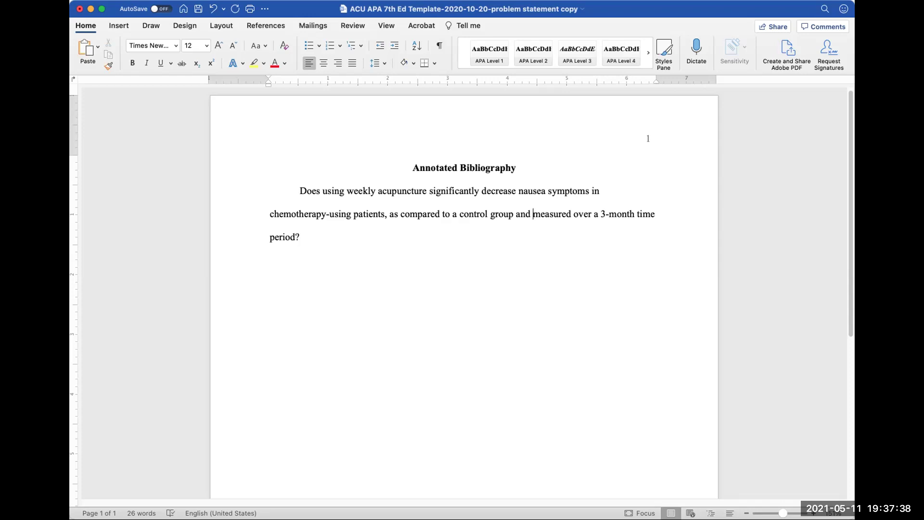
- Introduce the quoted PICOT question as answering recent findings about chemotherapy and nausea
click(533, 214)
key(super+Left)
text(This an)
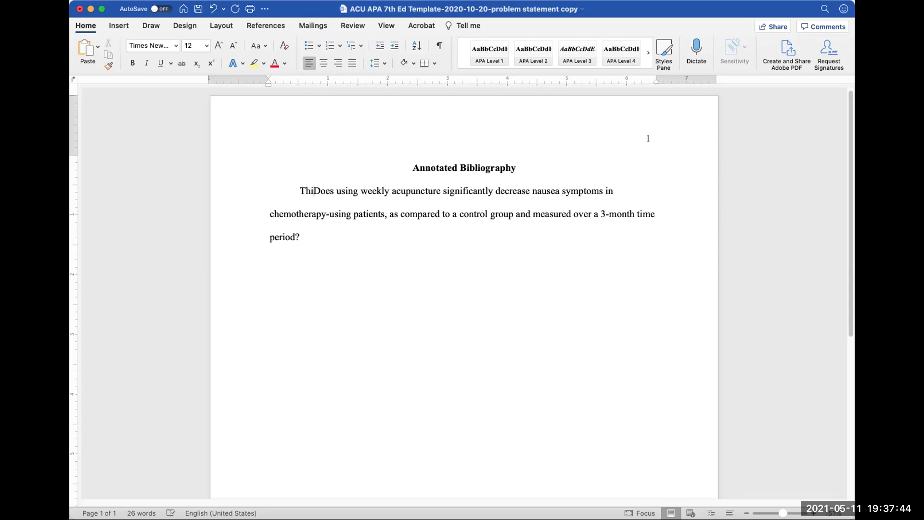
text(notated bibli)
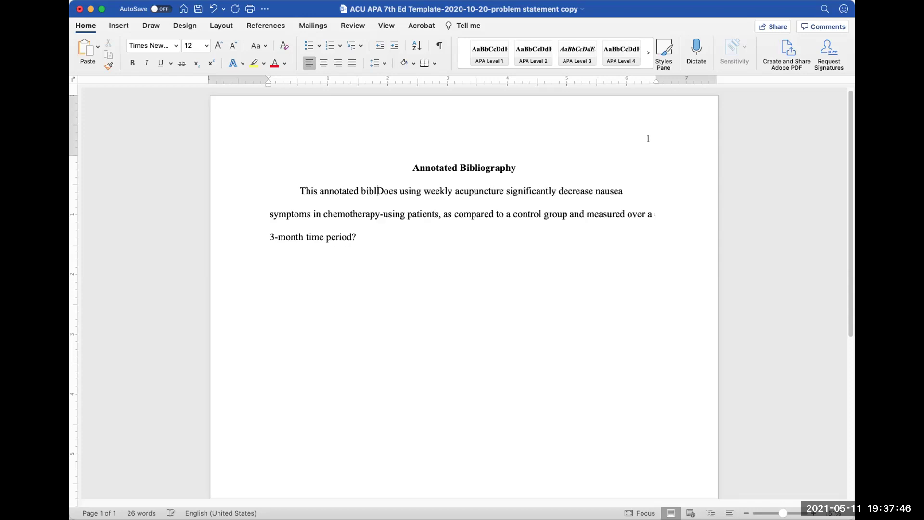
text(ography e)
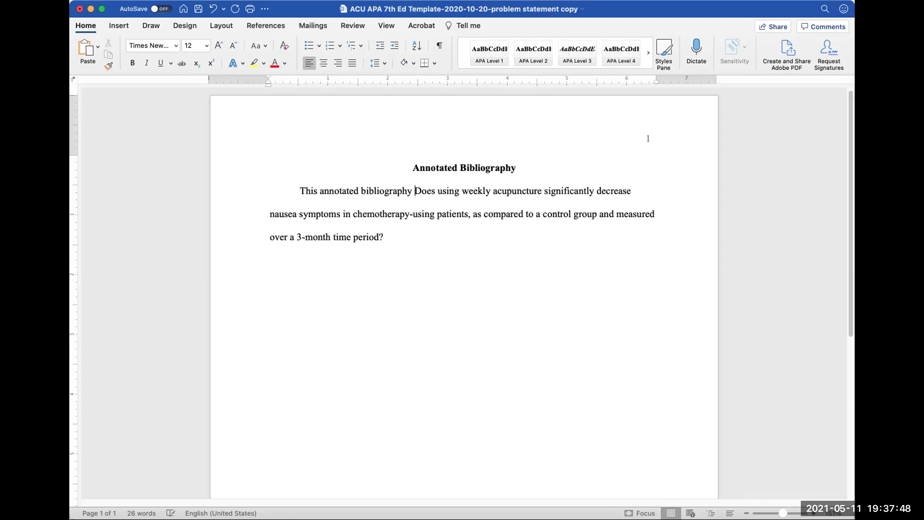
text(xamined)
key(BackSpace)
key(BackSpace)
key(BackSpace)
key(BackSpace)
key(BackSpace)
key(BackSpace)
key(BackSpace)
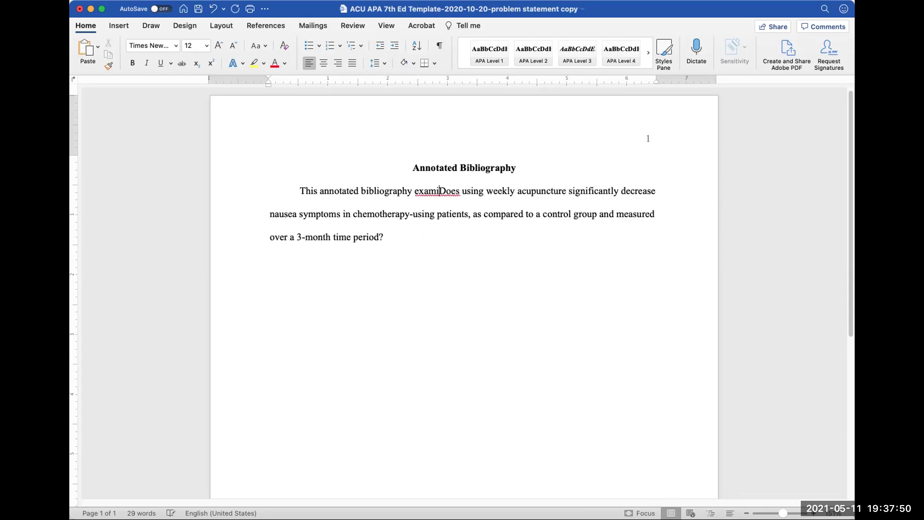
key(BackSpace)
text(pres)
text(ents key findings )
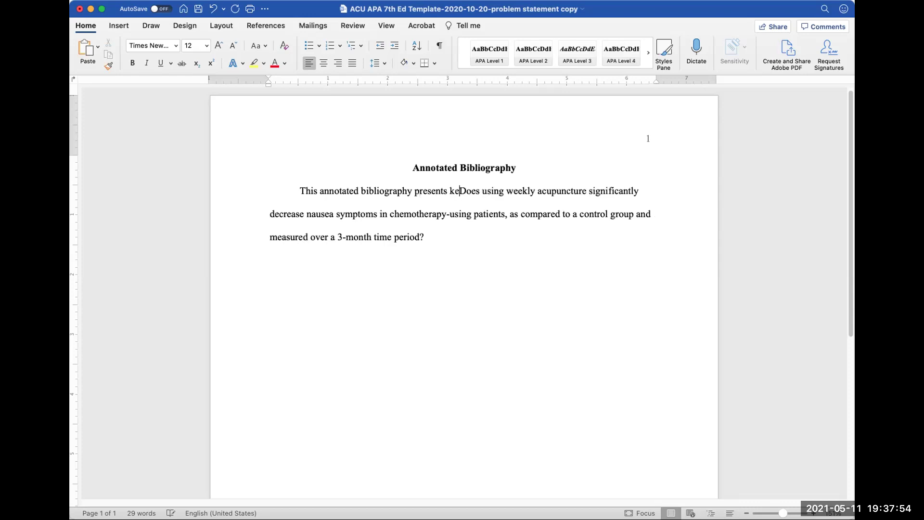
text(from recent l)
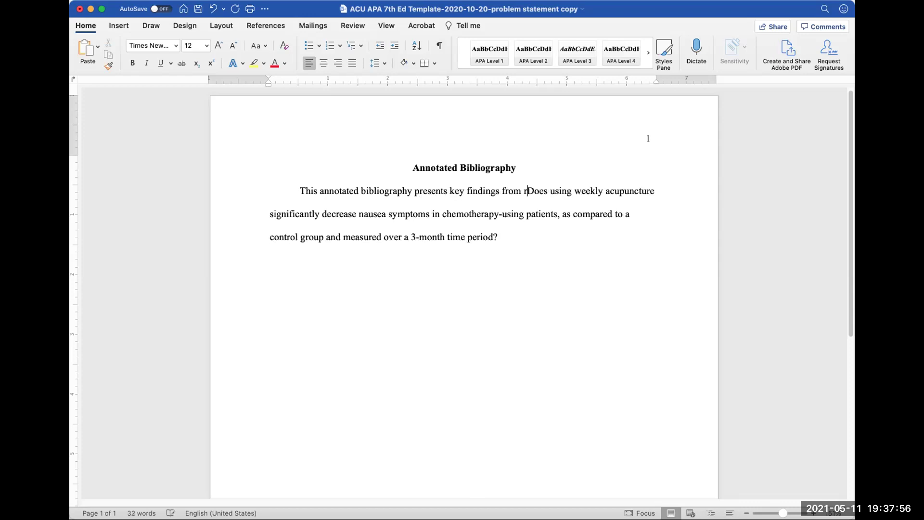
text(iterature about )
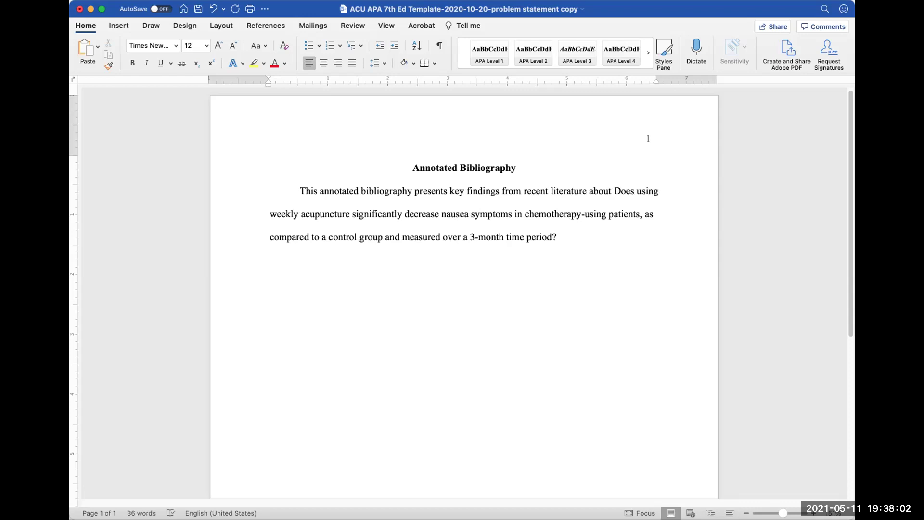
text(chemotheraphDoes using weekly acupuncture significantly decrease nausea symptoms in)
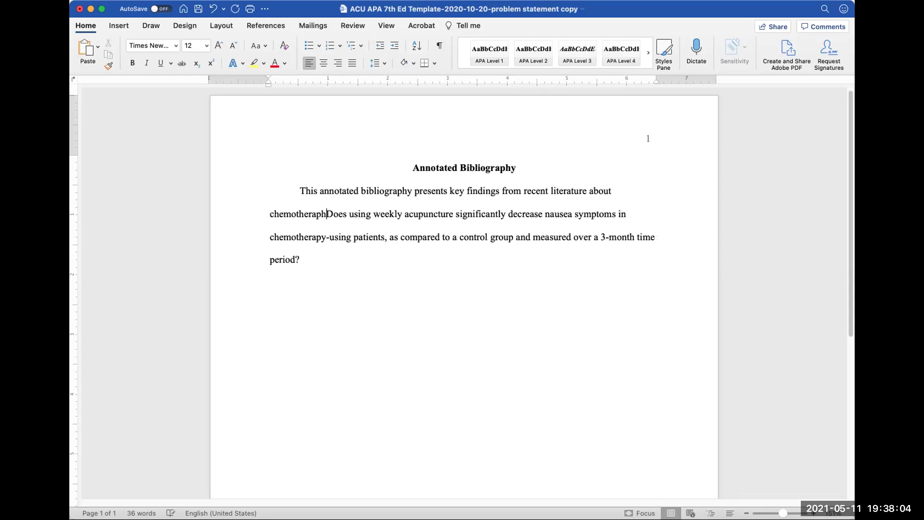
key(BackSpace)
text(y and nausea)
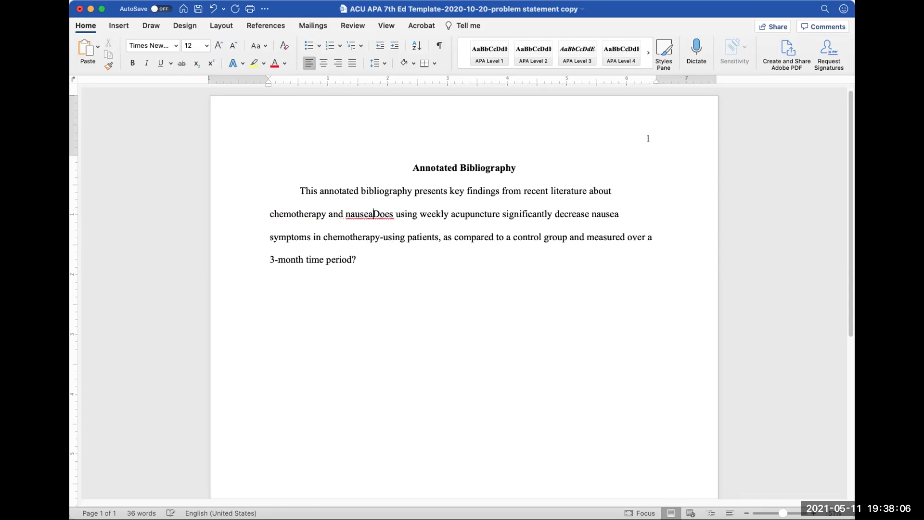
text(. It is sp)
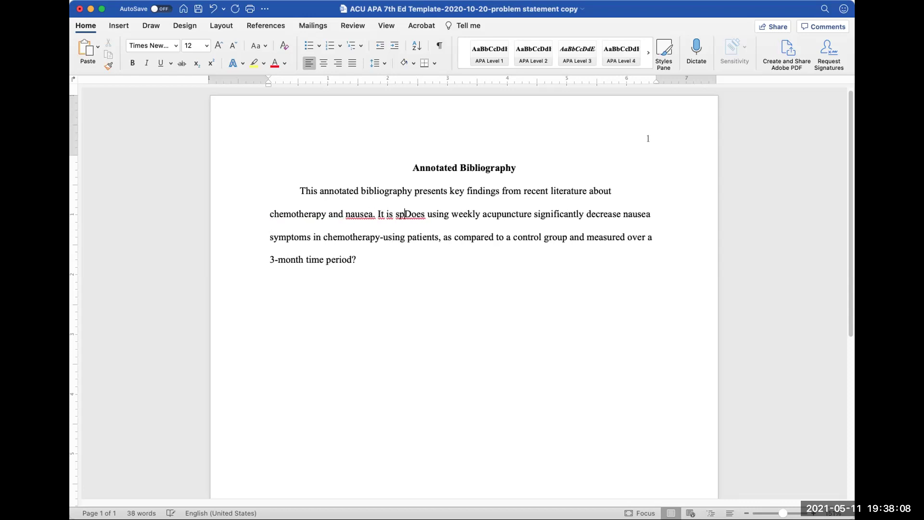
text(ecifically ex)
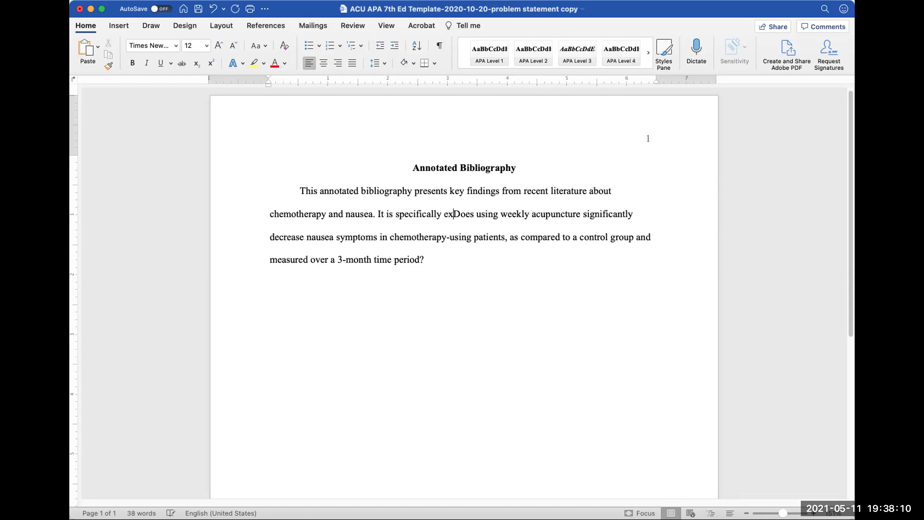
text(amined to answer th)
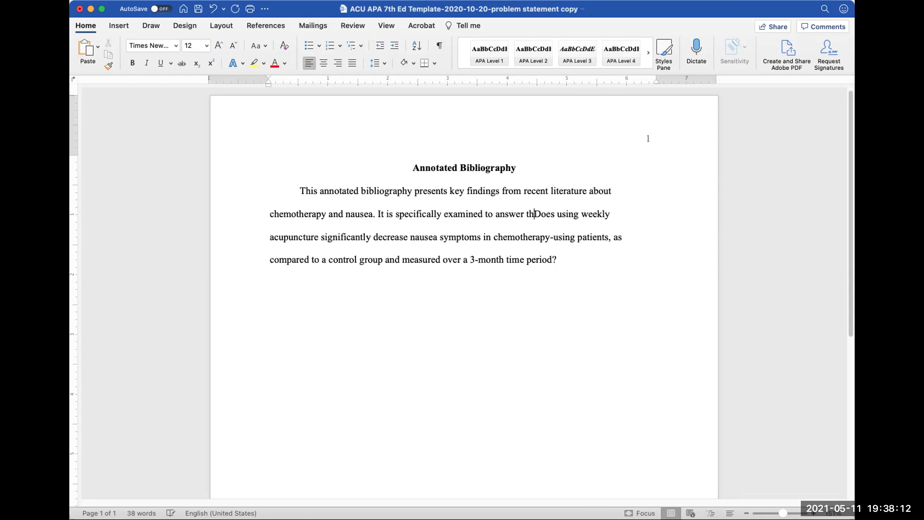
text(e PICOT quest)
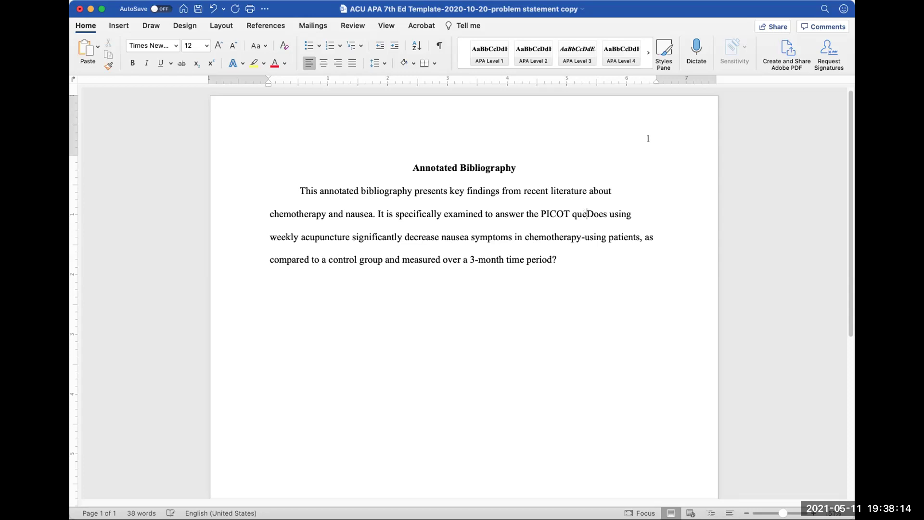
text(ion “)
key(super+Down)
text(”)
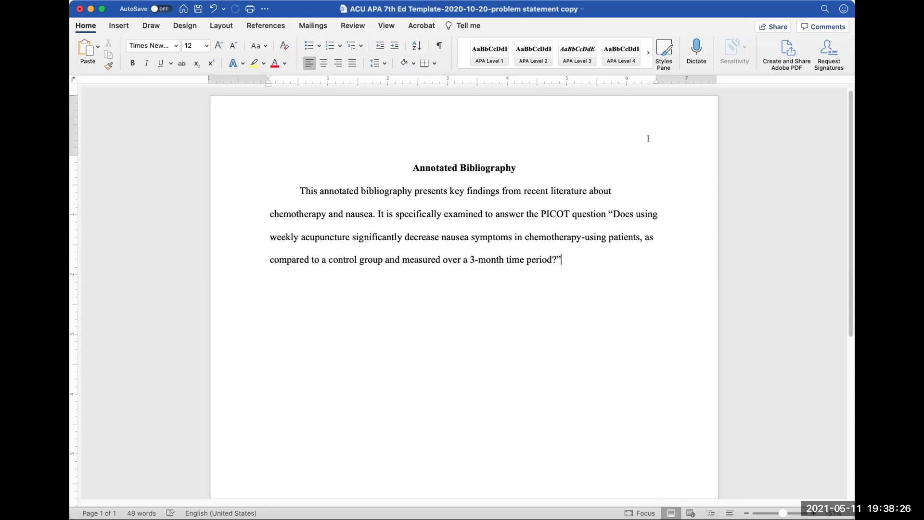
- Add 'Meta-Analysis 1' and 'Prevalence of Nausea in Chemotherapy Patients' lines below the introduction
key(Return)
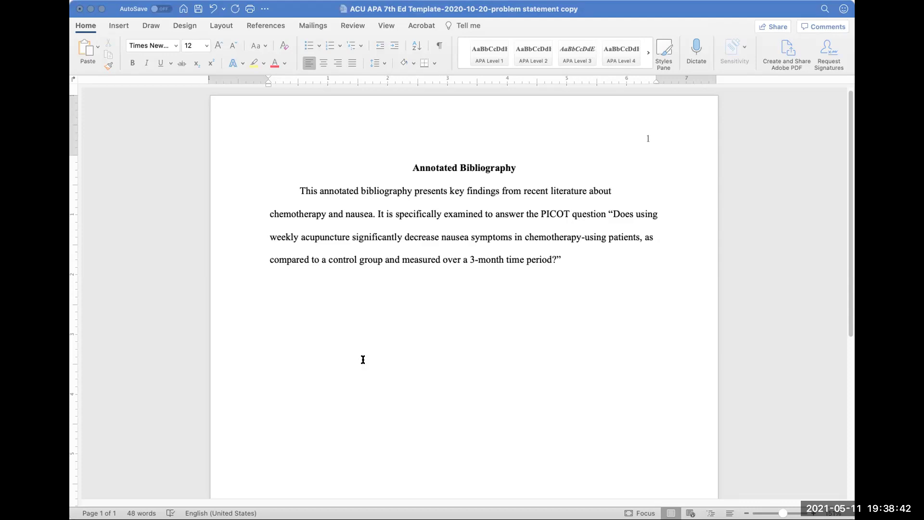
click(364, 354)
text(Me)
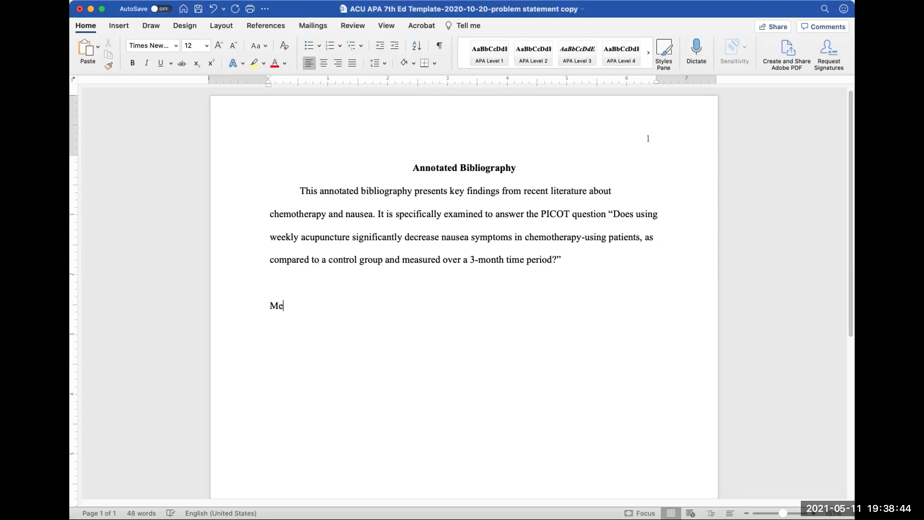
text(ta-Analysis 1)
key(Return)
key(Return)
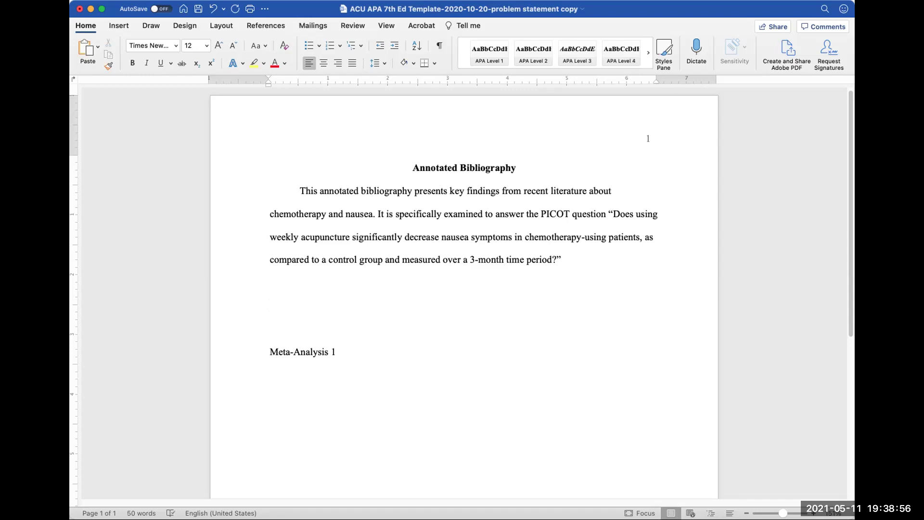
text(Prevalence of Nausea in Chemotherapy Patients)
- Make the Prevalence line an APA Level 1 heading and number it 1
key(shift+super+Left)
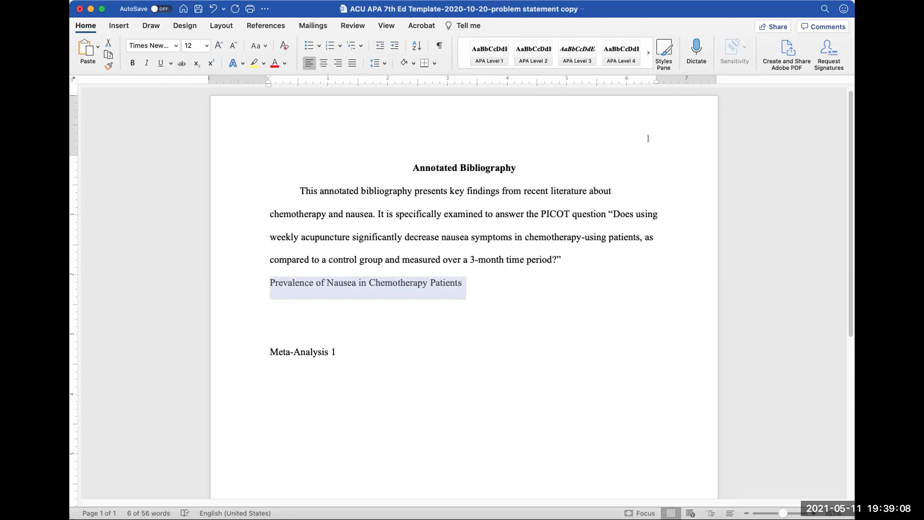
click(489, 52)
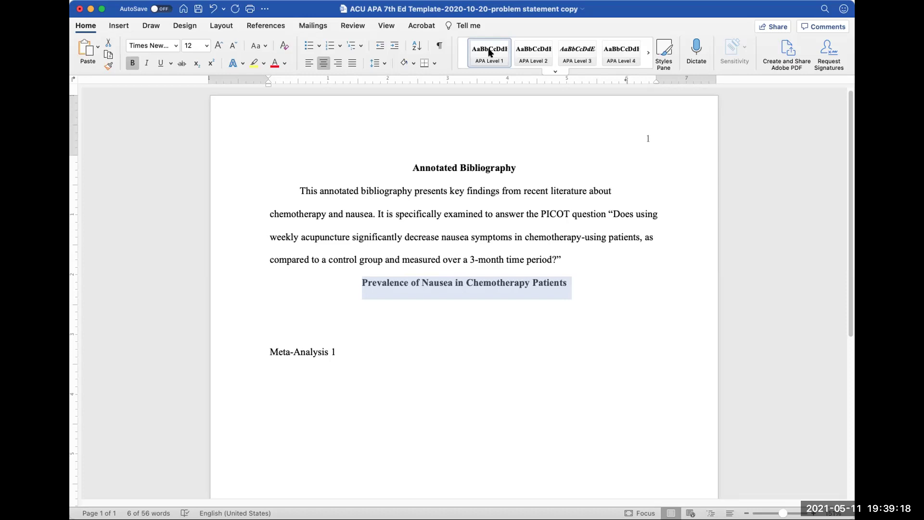
key(Right)
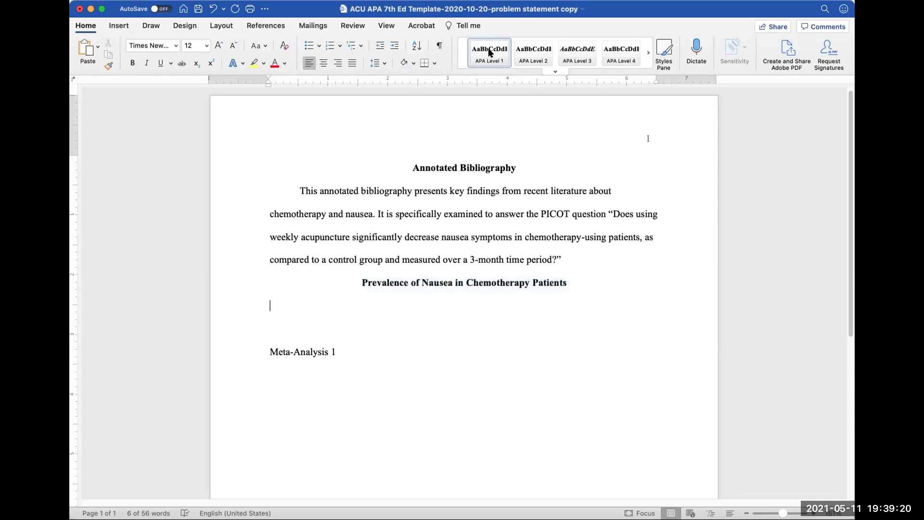
key(Left)
text(#1)
key(BackSpace)
key(BackSpace)
text(1)
- Duplicate the 'Prevalence of Nausea in Chemotherapy Patients 1' heading below itself
click(490, 52)
key(super+c)
key(Down)
key(super+v)
- Apply the APA Level 1 style to the Meta-Analysis 1 line
key(Down)
key(shift+Down)
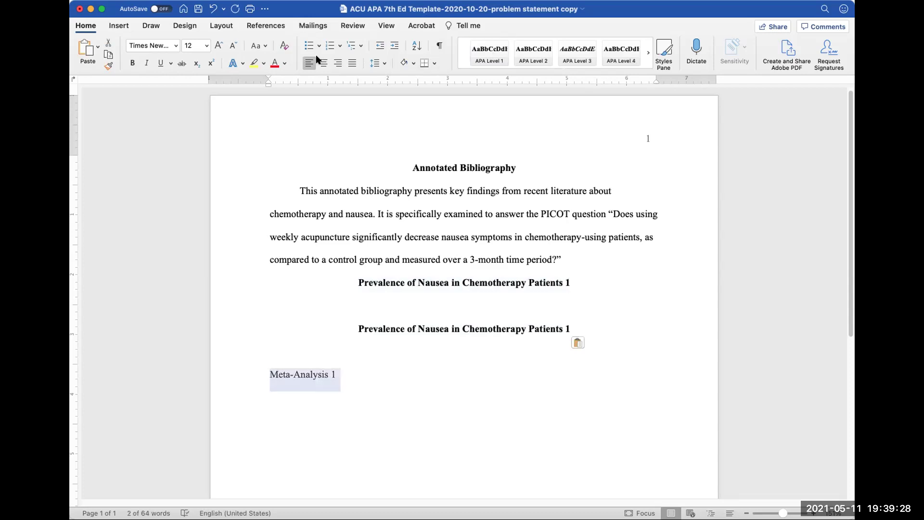
click(492, 54)
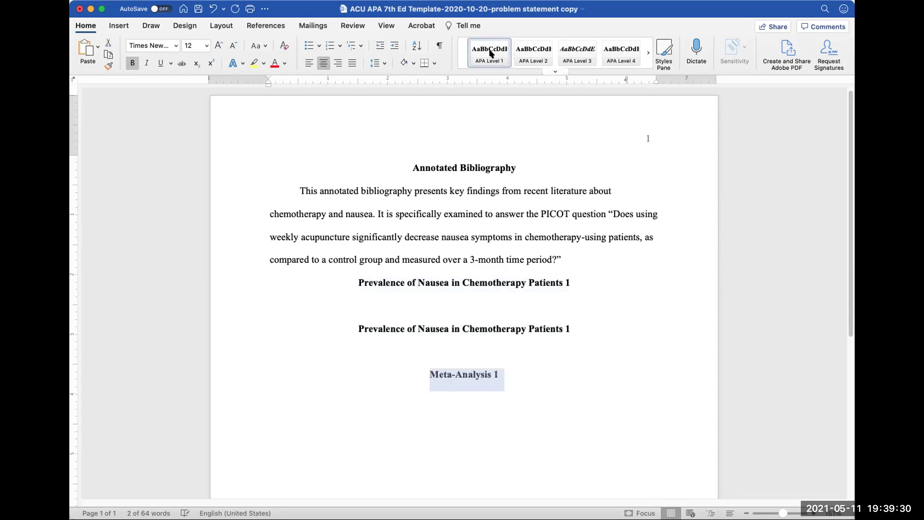
- Copy the Meta-Analysis 1 heading below itself and renumber the copy to 2
key(Down)
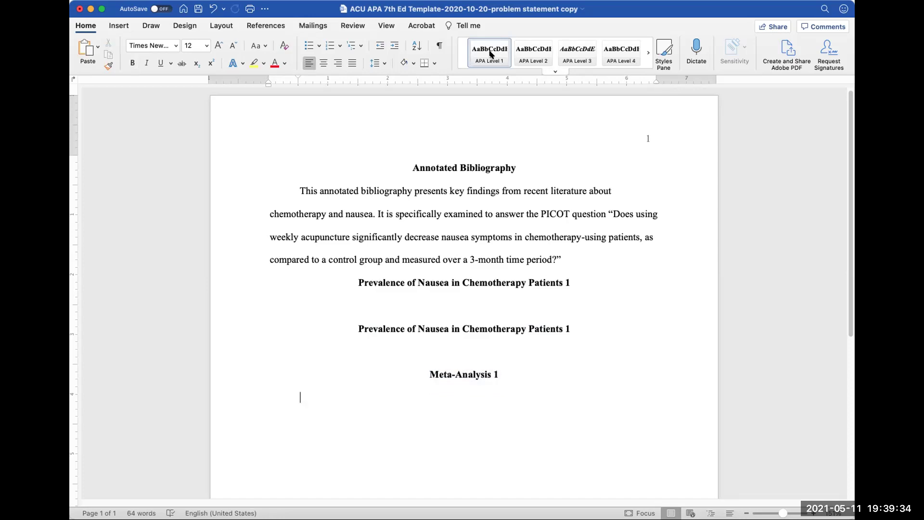
key(shift+Down)
key(super+c)
key(Down)
key(super+v)
key(BackSpace)
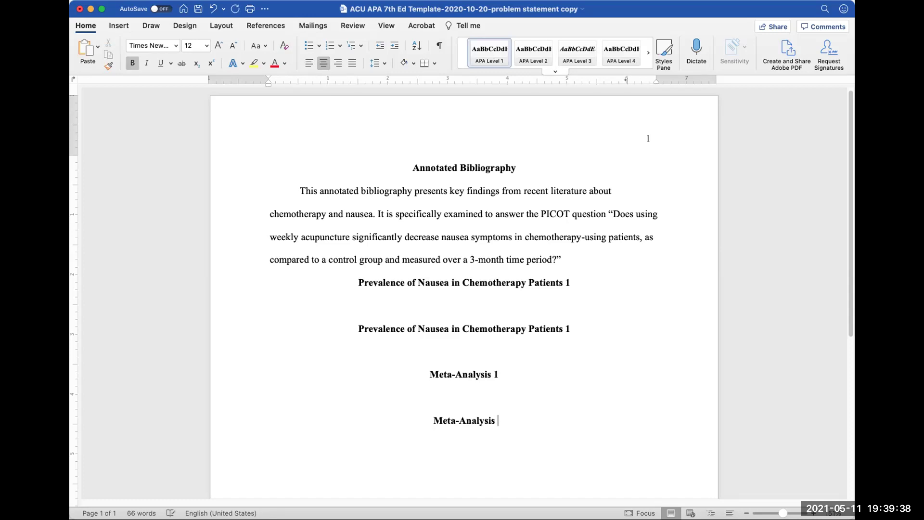
text(2)
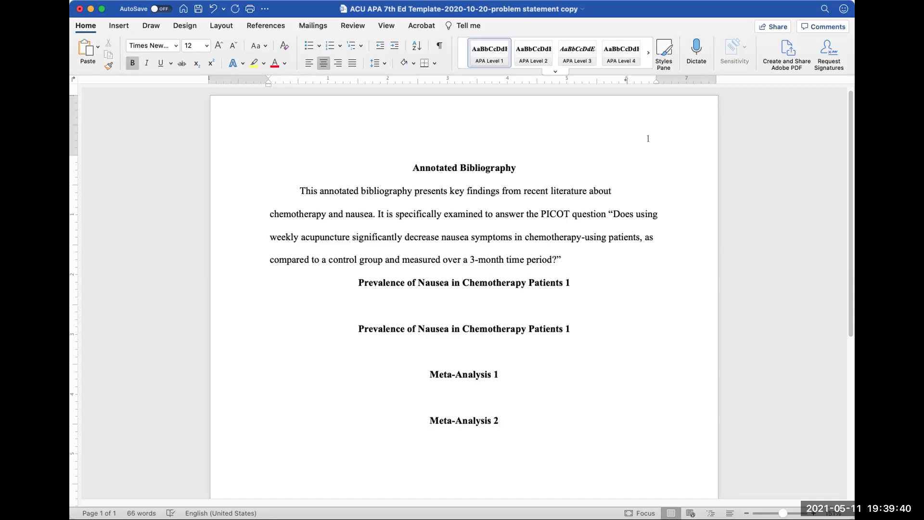
key(Up)
key(Up)
key(Up)
key(Up)
key(Up)
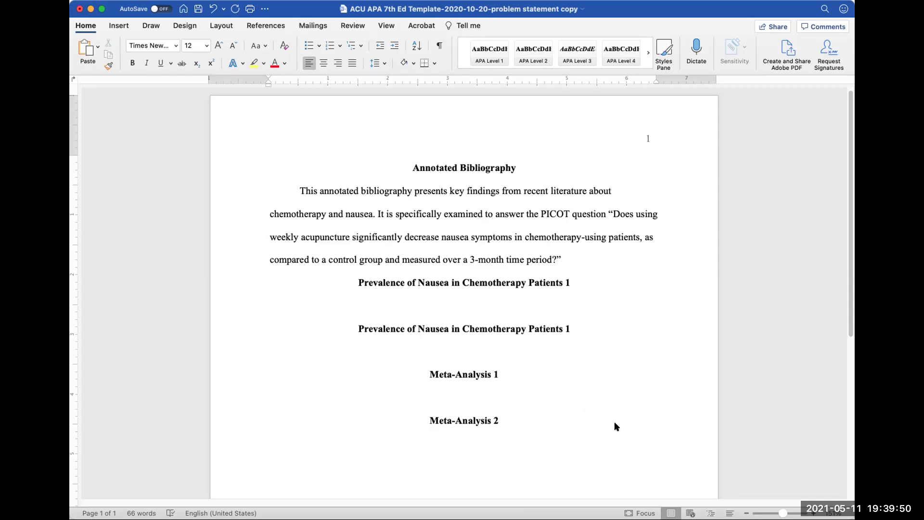
- Select the ovarian cancer meta-analysis's APA 7th Edition reference in EBSCO's citation formats
key(super+Tab)
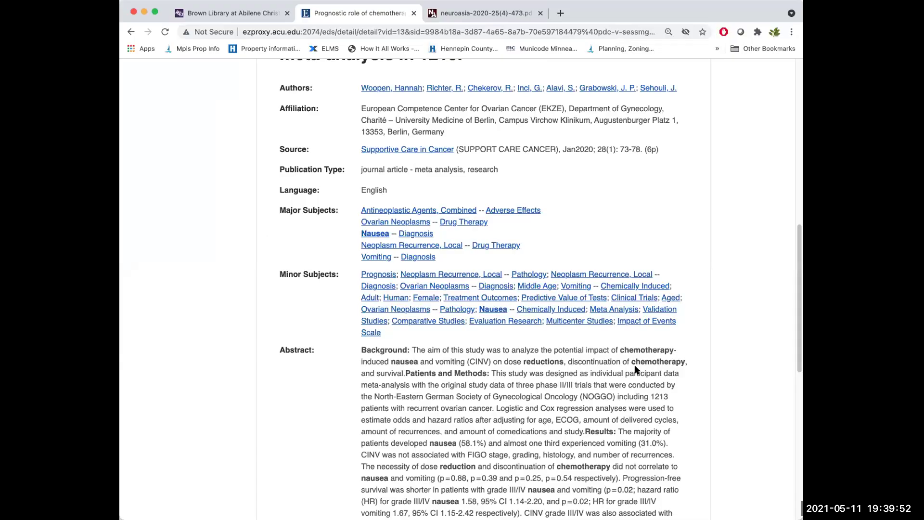
scroll(635, 369, up, 3)
scroll(635, 369, up, 4)
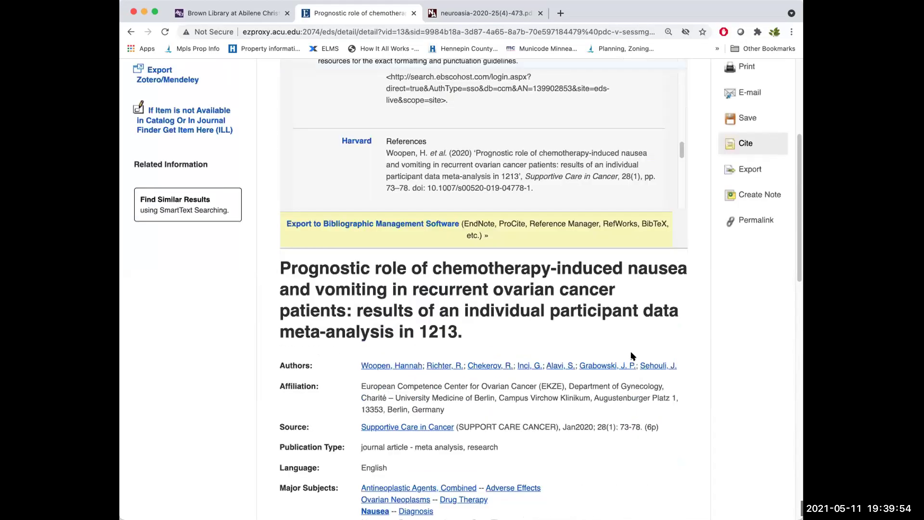
scroll(626, 359, up, 4)
scroll(601, 346, up, 5)
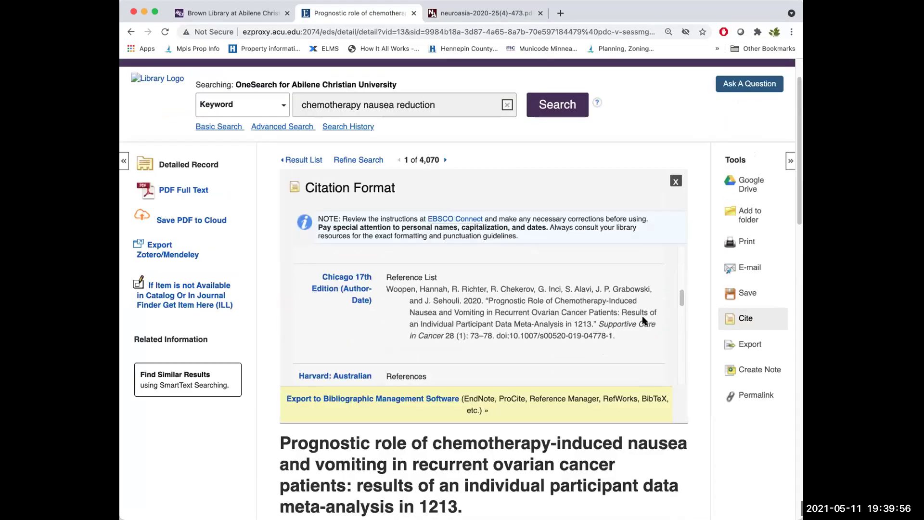
click(676, 181)
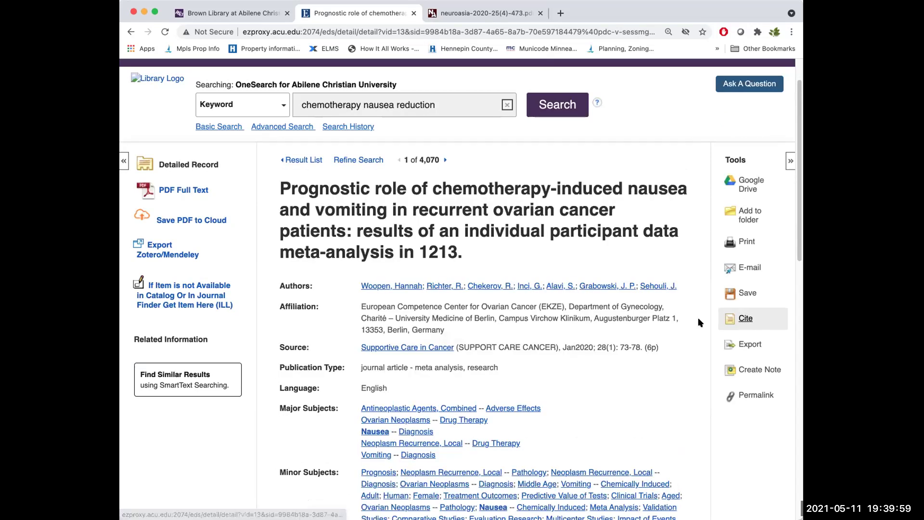
click(739, 321)
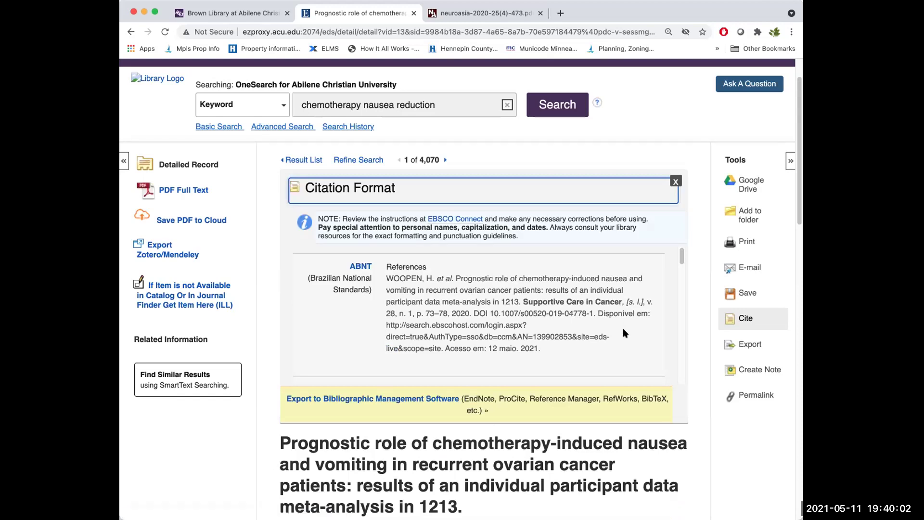
scroll(623, 328, down, 3)
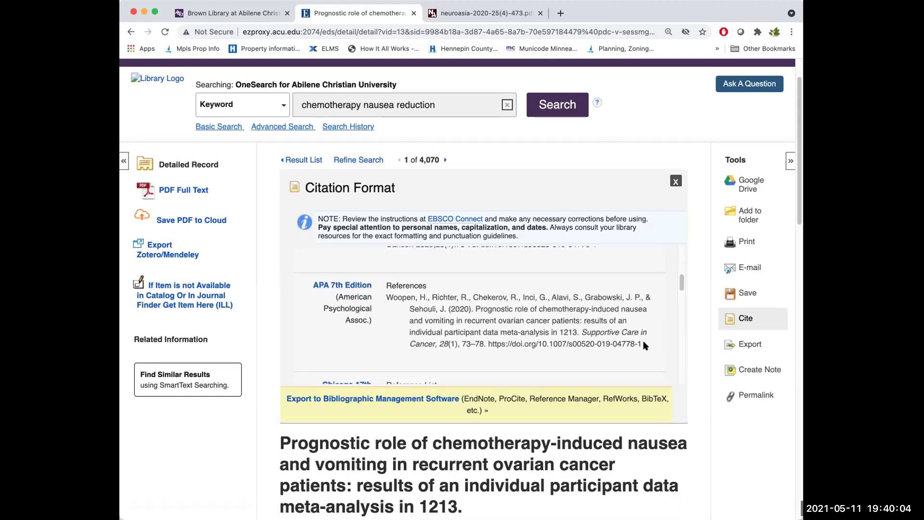
drag(646, 344, 387, 298)
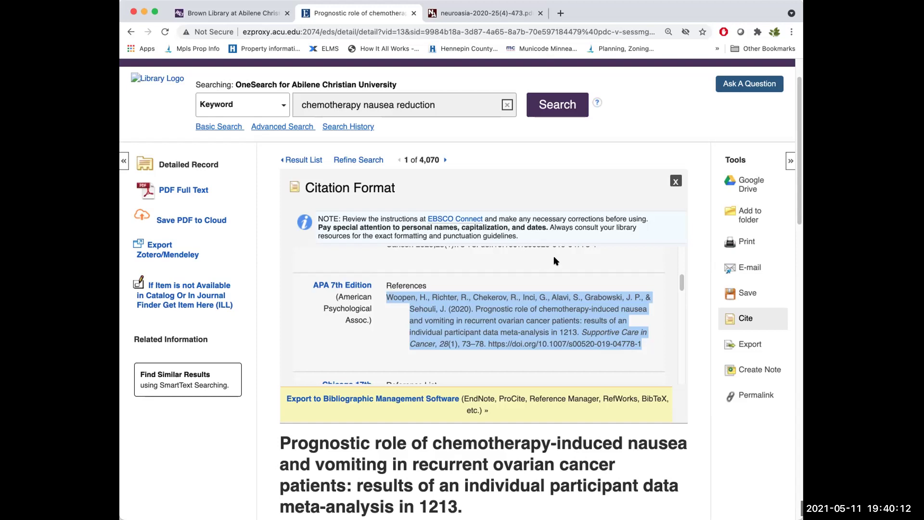
- Paste the reference into Word matching document formatting, styled APA Reference
key(super+Tab)
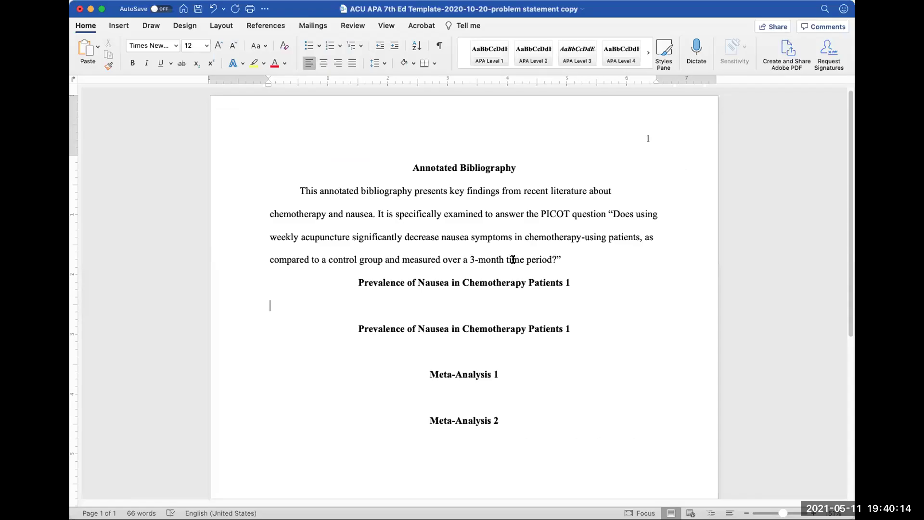
key(super+v)
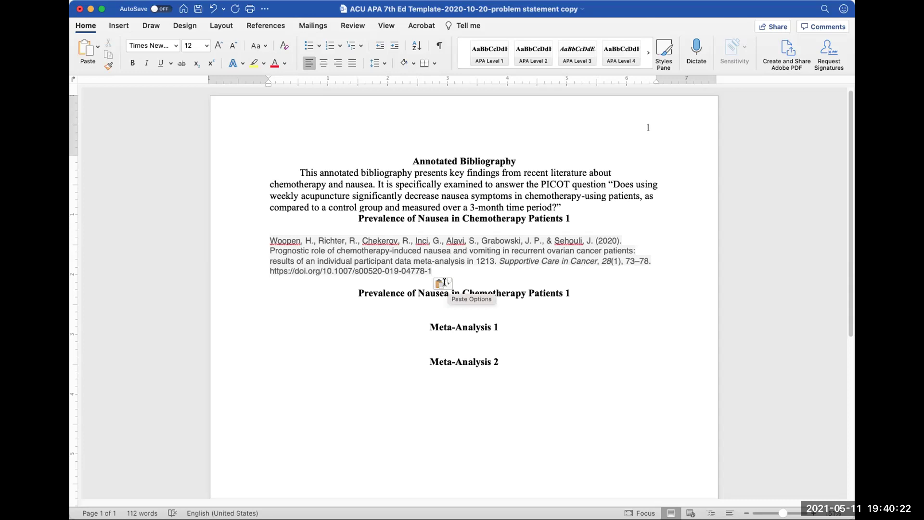
click(447, 283)
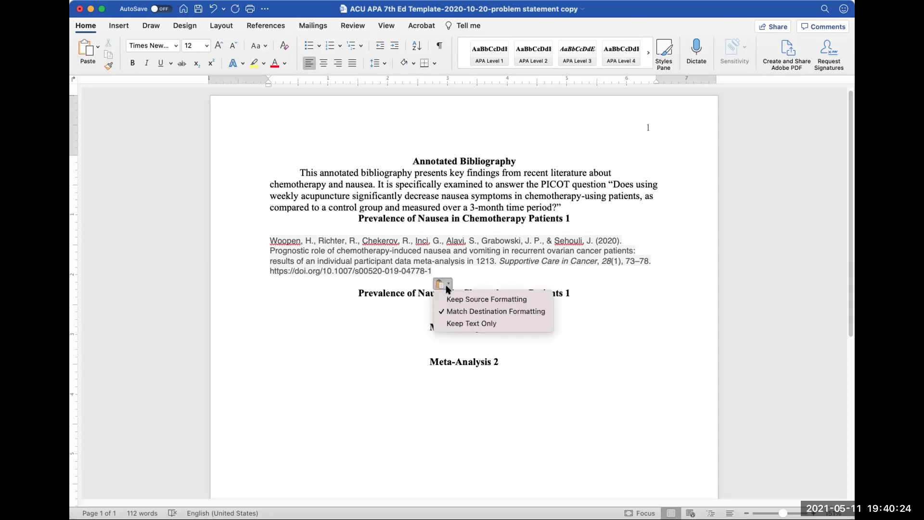
click(461, 323)
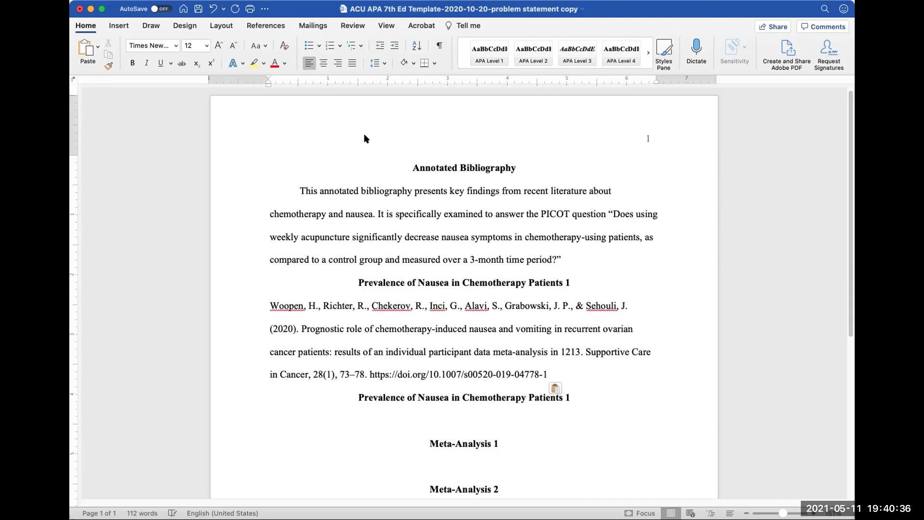
click(662, 50)
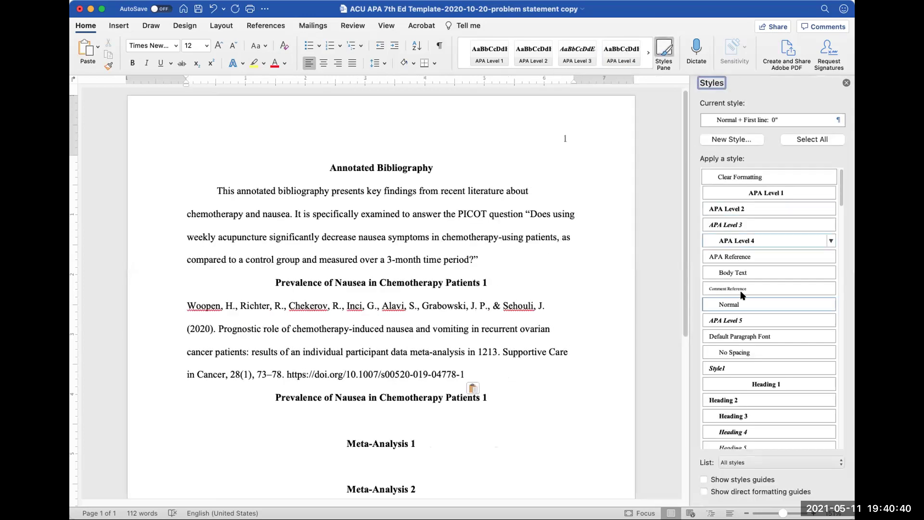
click(740, 258)
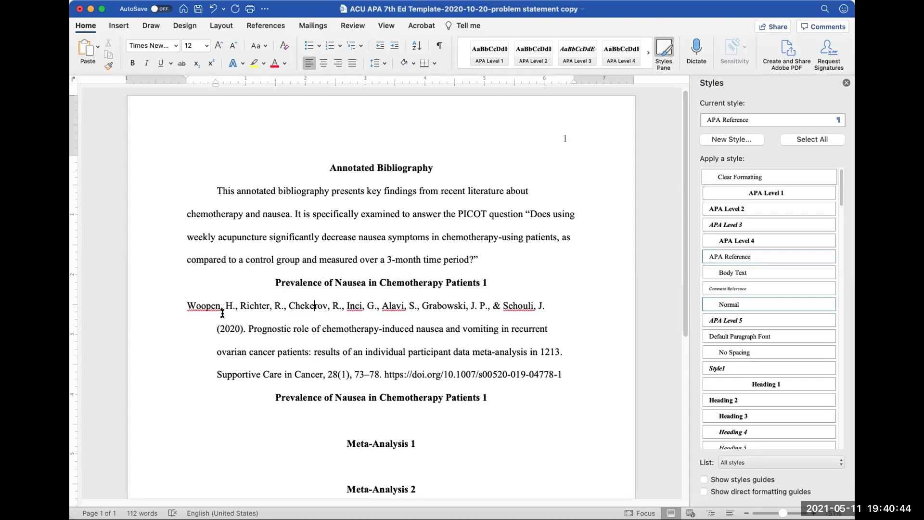
- Italicise the journal title Supportive Care in Cancer and volume 28, then start a new line
drag(198, 305, 318, 375)
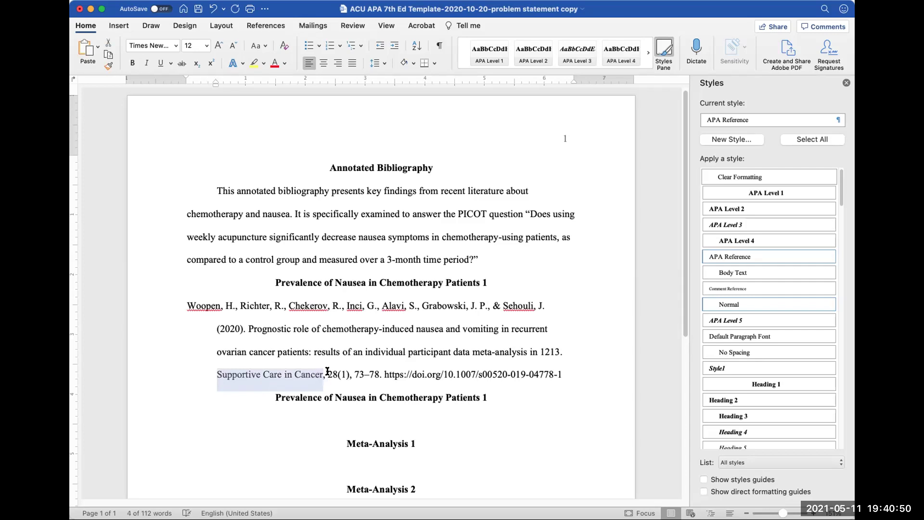
key(super+i)
double_click(330, 374)
key(super+i)
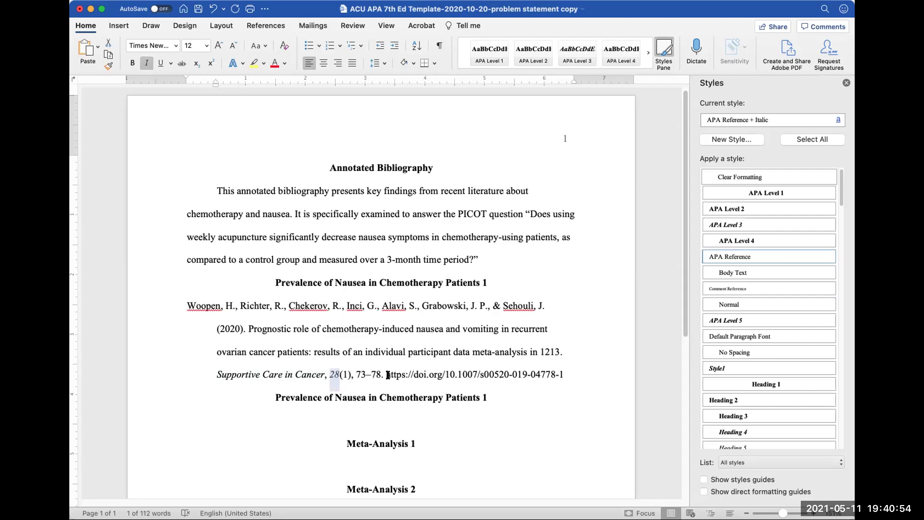
click(573, 375)
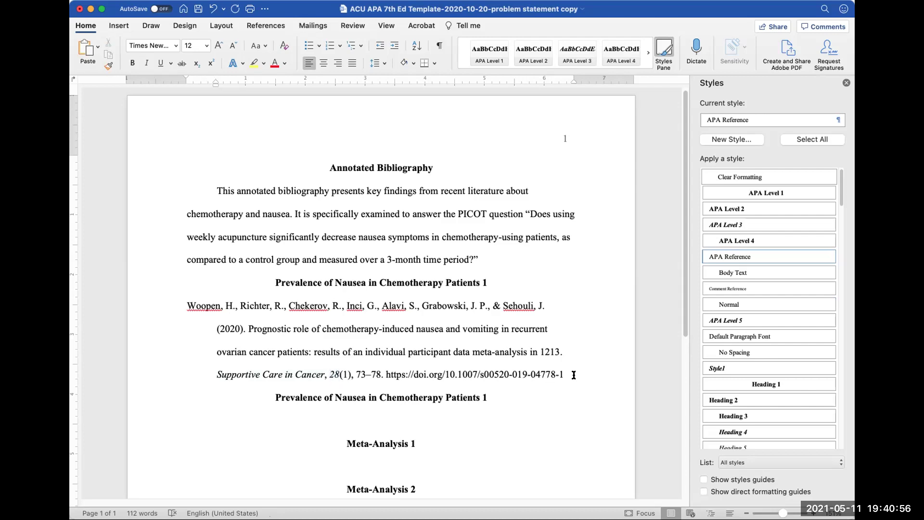
key(Return)
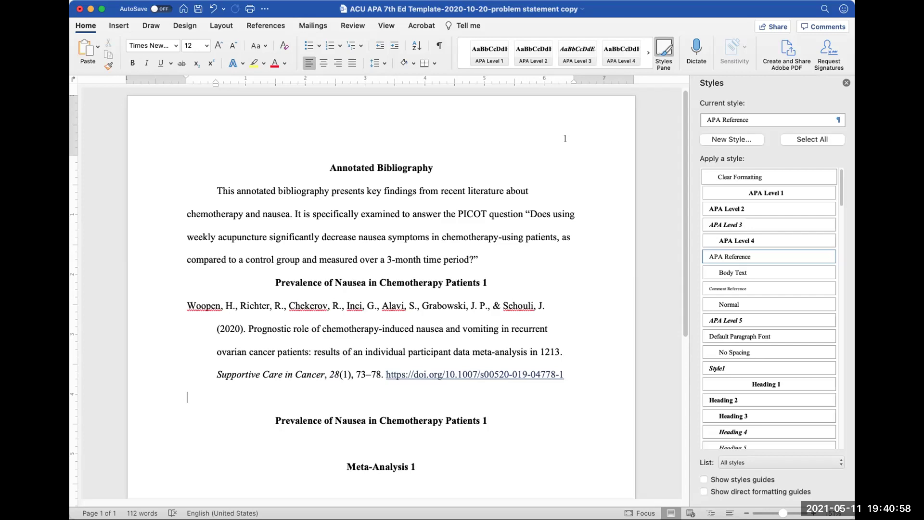
- Put a 'Permalink:' label directly beneath the reference, removing the extra blank line
key(Return)
text(Permalink:)
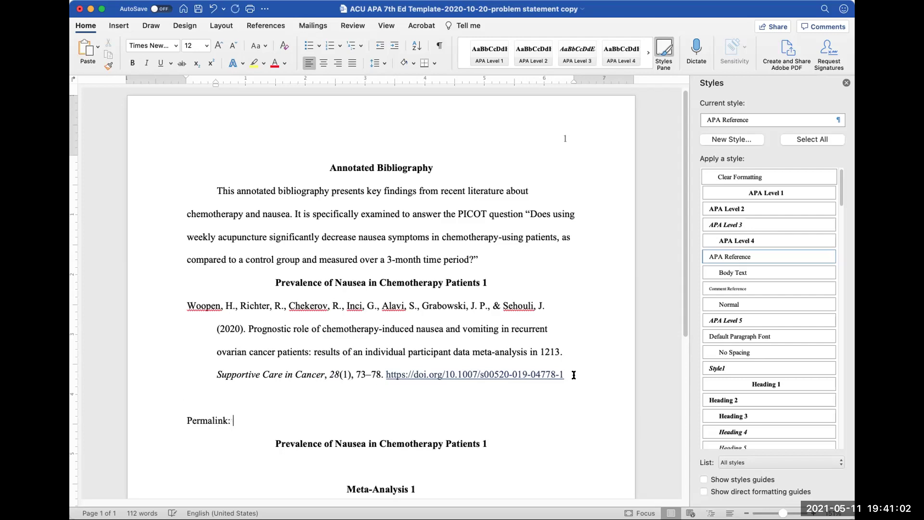
click(574, 375)
key(Delete)
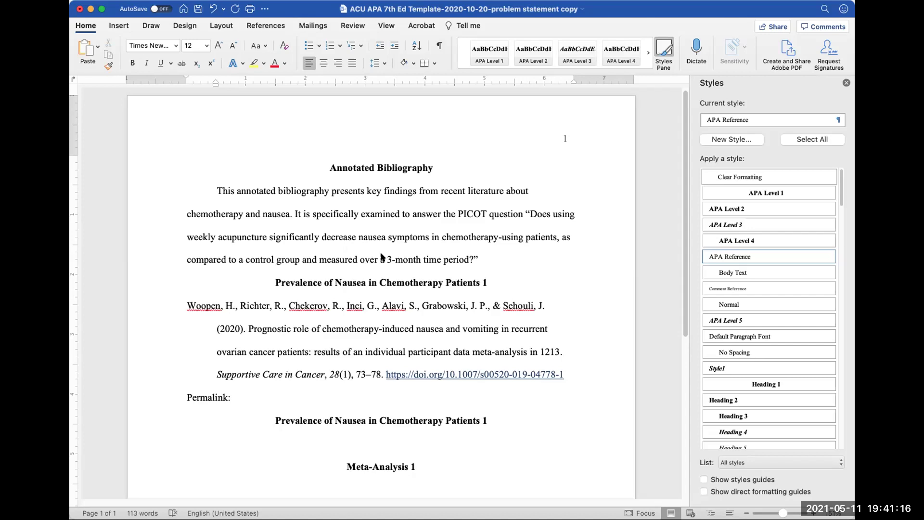
- Copy the article's EBSCO permalink and paste it as a live link after 'Permalink:'
key(super+Tab)
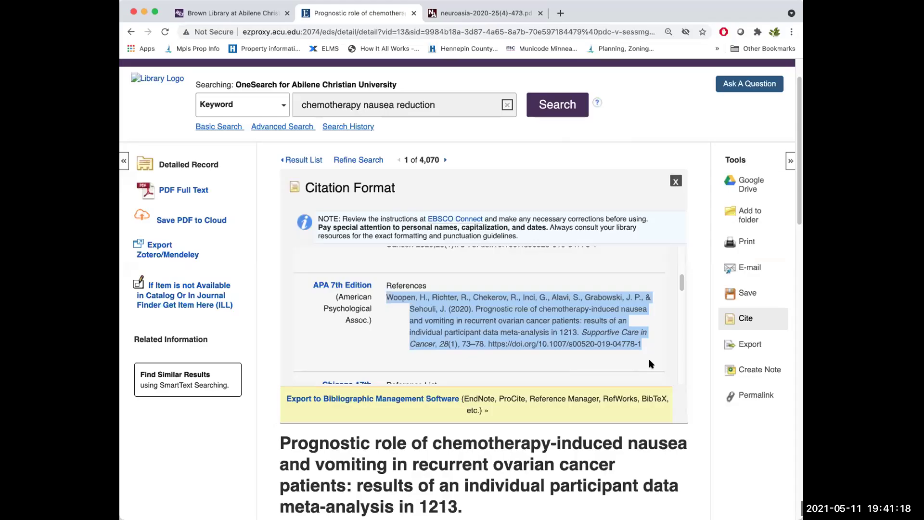
click(744, 395)
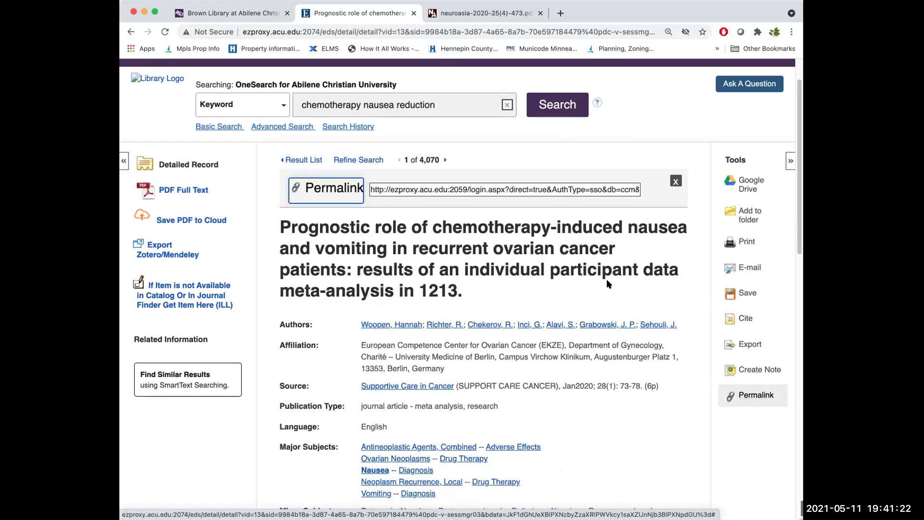
click(498, 189)
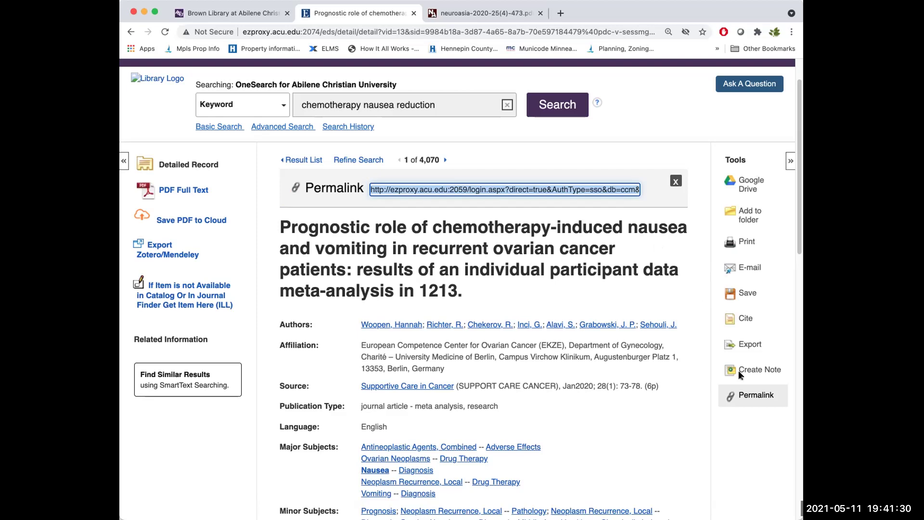
key(super+Tab)
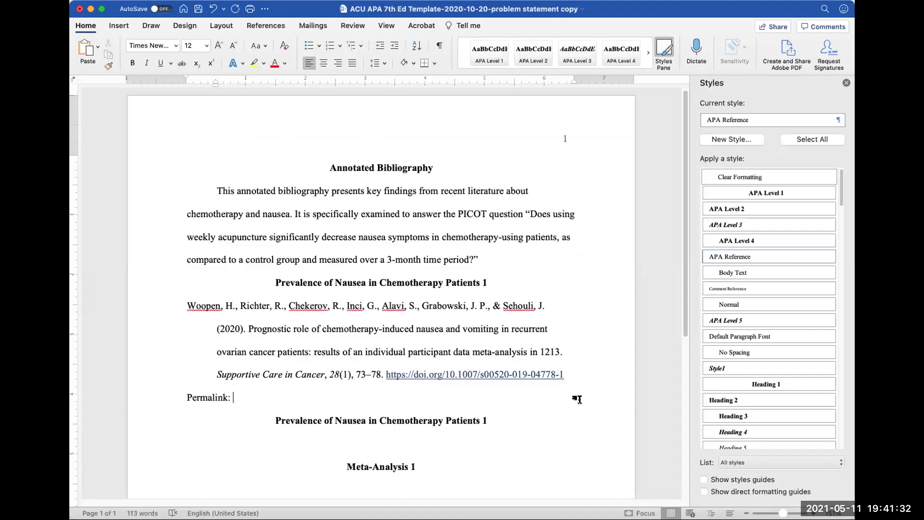
text(http://ezproxy.acu.edu:2059/login.aspx?direct=true&AuthType=sso&db=ccm&AN=139902853&site=eds-live&scope=site&custid=s8479690)
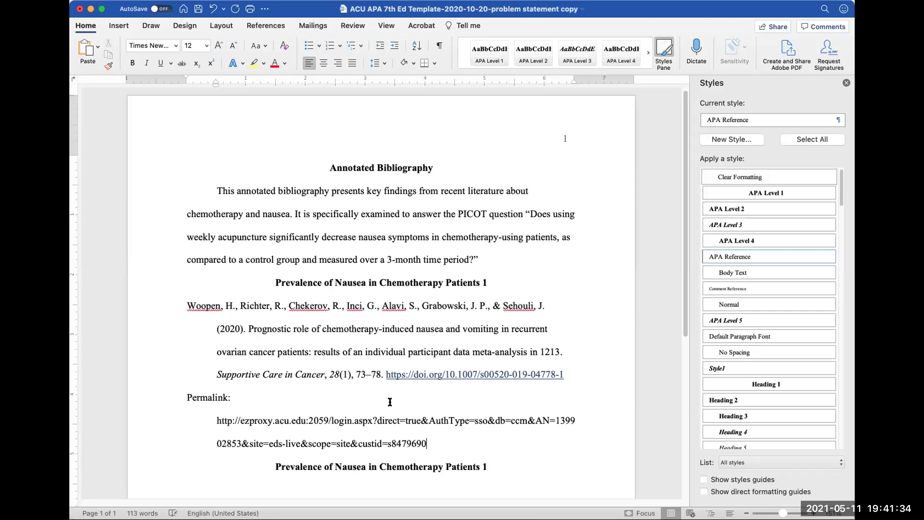
key(space)
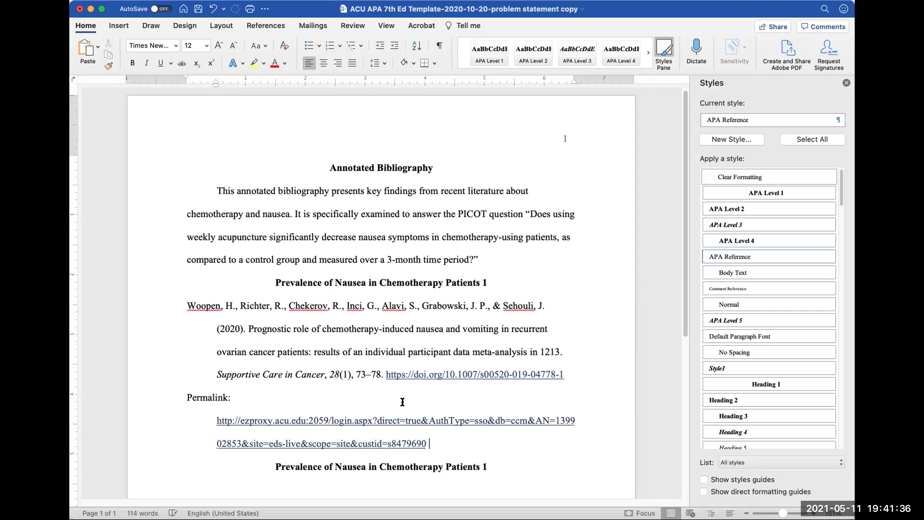
- Add blank lines after the permalink and above the reference
scroll(403, 410, down, 2)
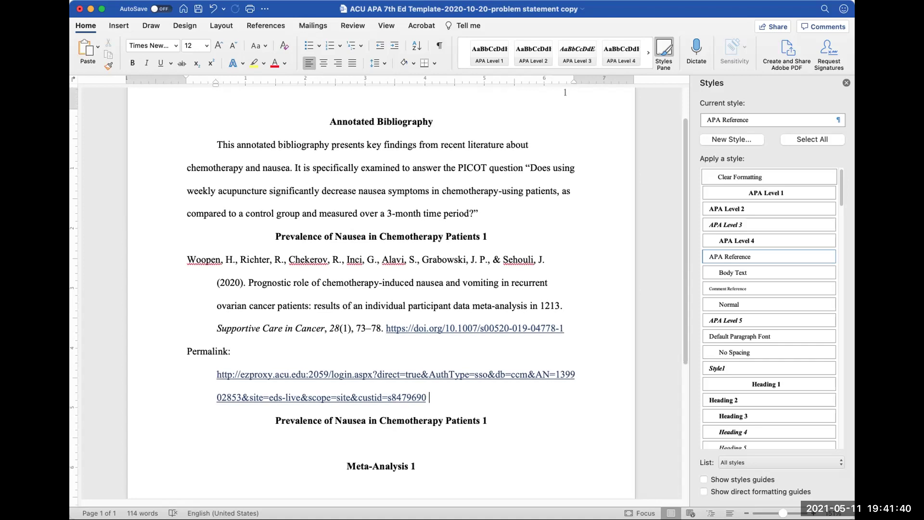
key(Return)
key(Return)
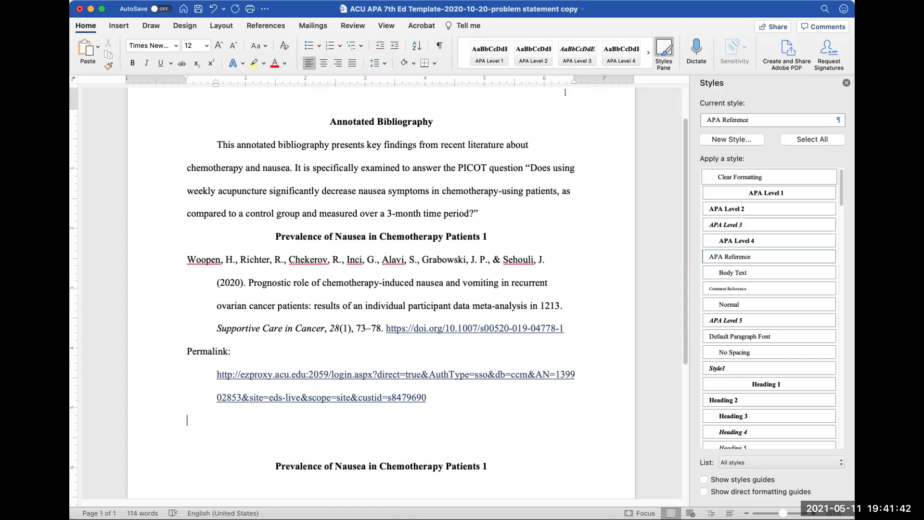
click(217, 305)
key(Return)
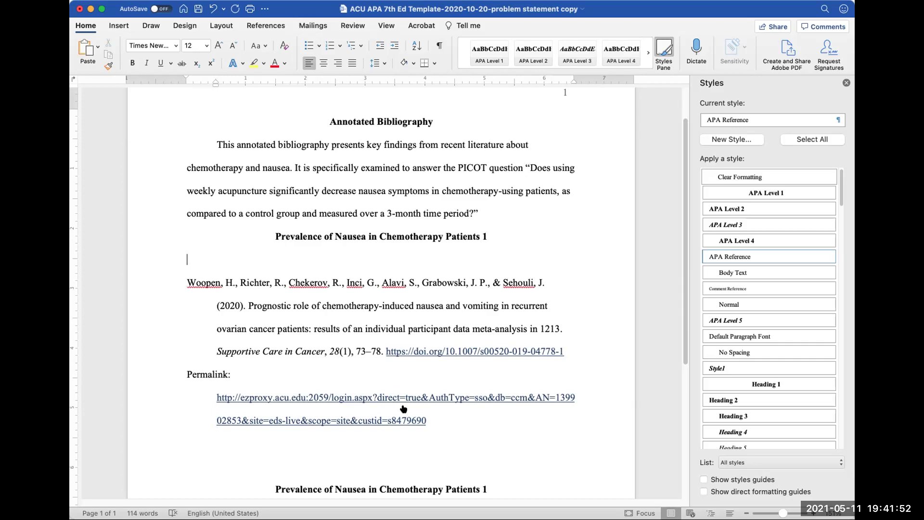
- Remove stray text, drop the colon from Permalink, make it bold with the URL below
text(Refer)
key(shift+Home)
key(BackSpace)
key(BackSpace)
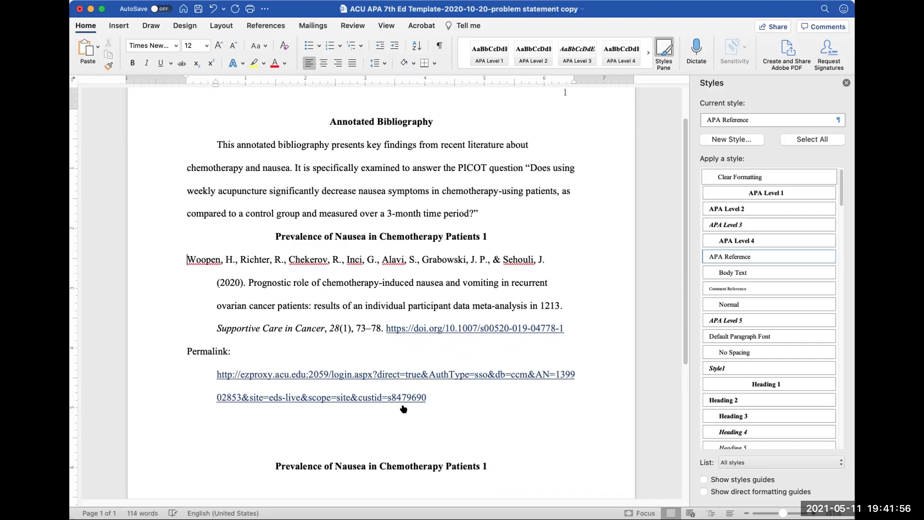
key(End)
key(Delete)
key(BackSpace)
key(BackSpace)
key(Return)
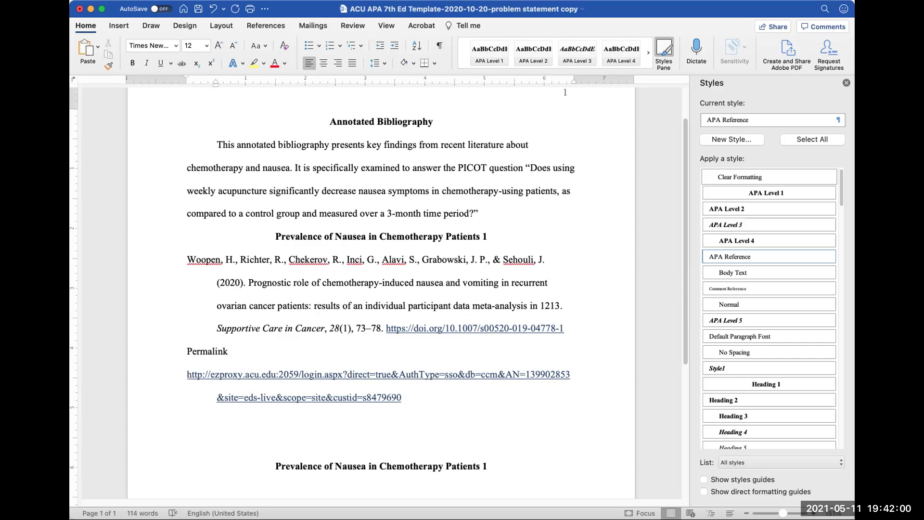
key(shift+Home)
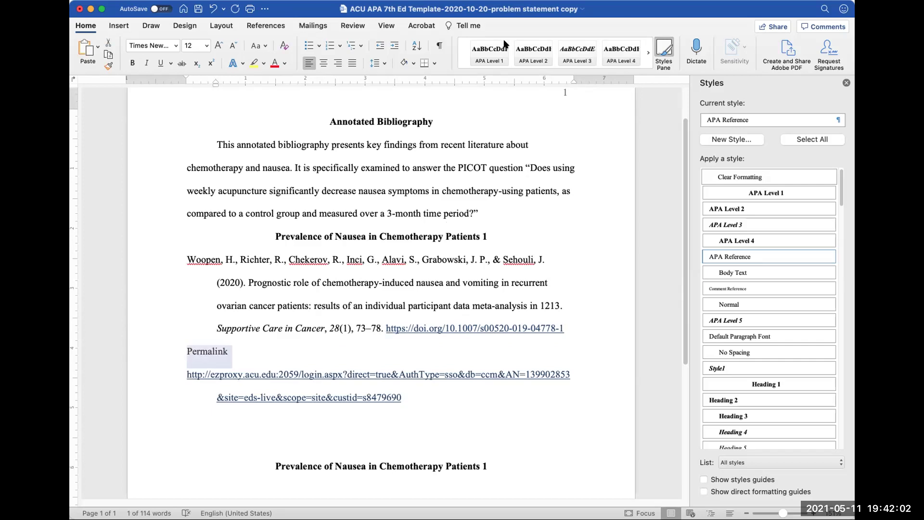
key(super+b)
- Add 'Summary' and 'Application' lines below the first permalink
click(325, 239)
drag(484, 245, 264, 235)
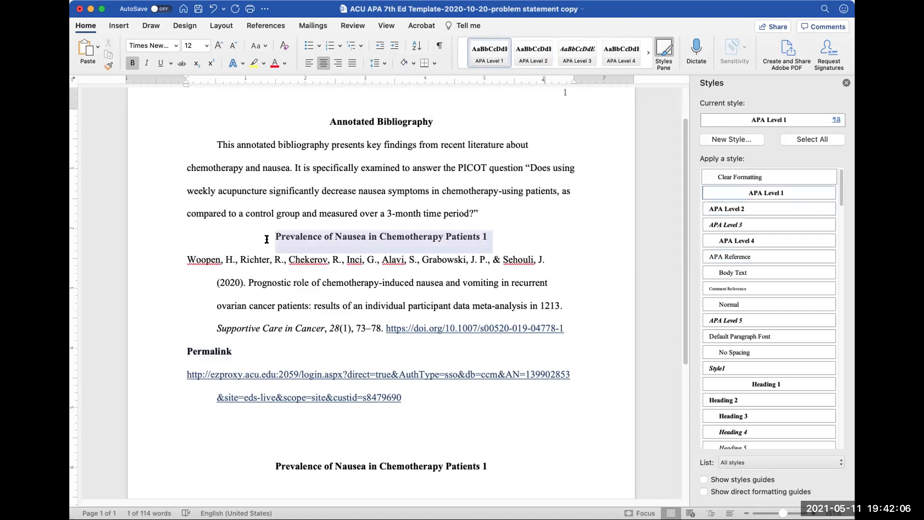
click(225, 419)
text(Summary)
key(Return)
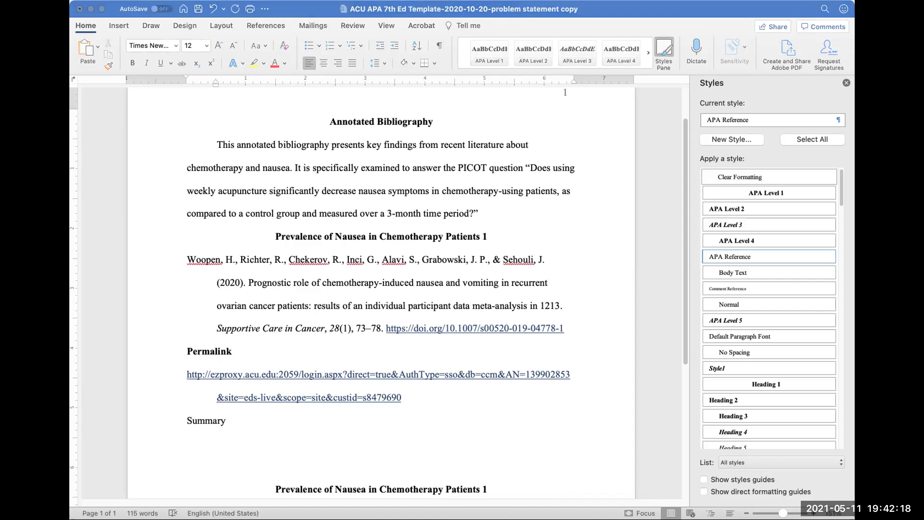
click(228, 422)
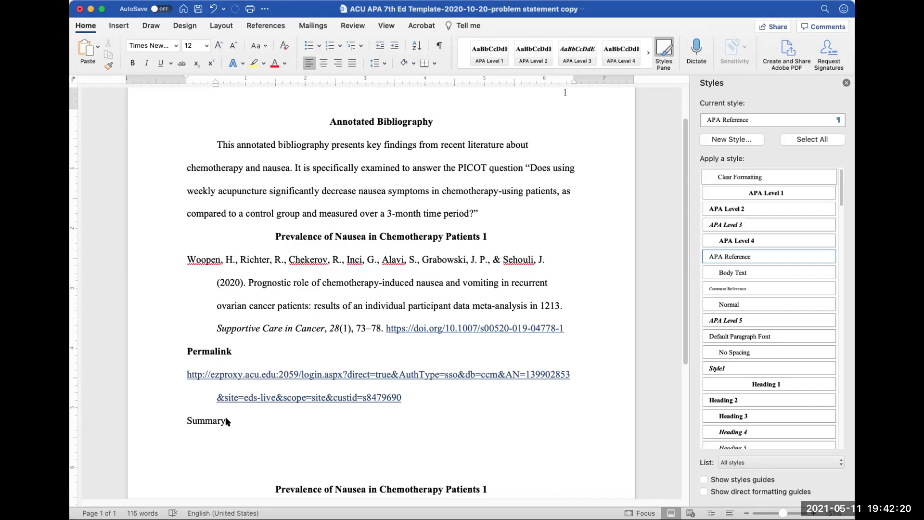
key(Return)
text(Application)
key(Return)
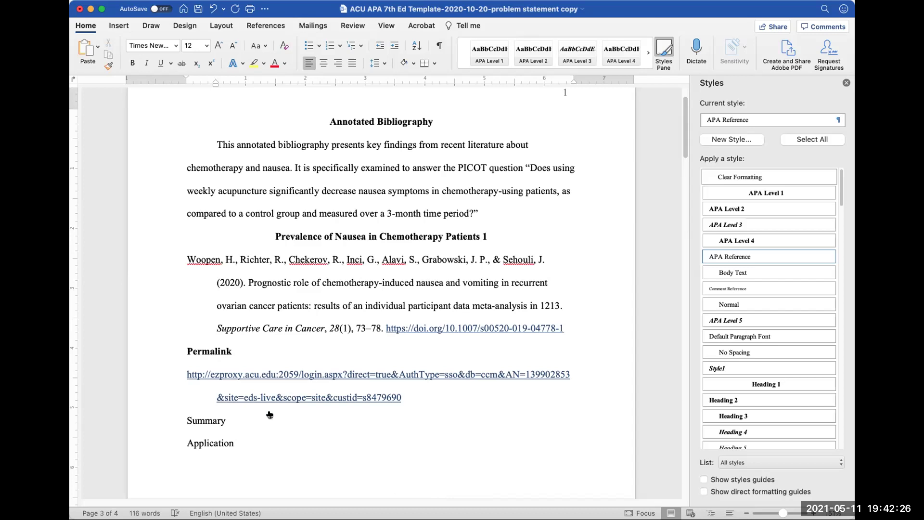
- Rejoin the accidentally split Summary line and leave an empty line beneath it
scroll(249, 414, down, 2)
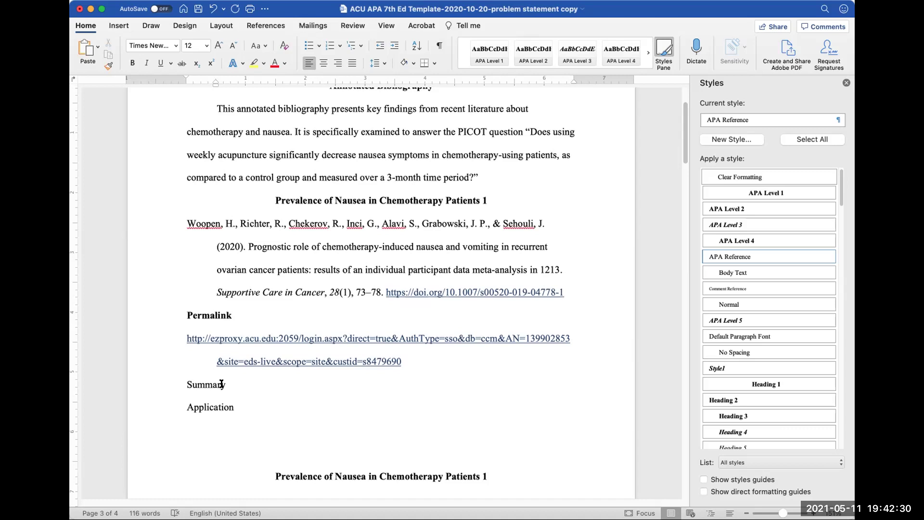
key(Return)
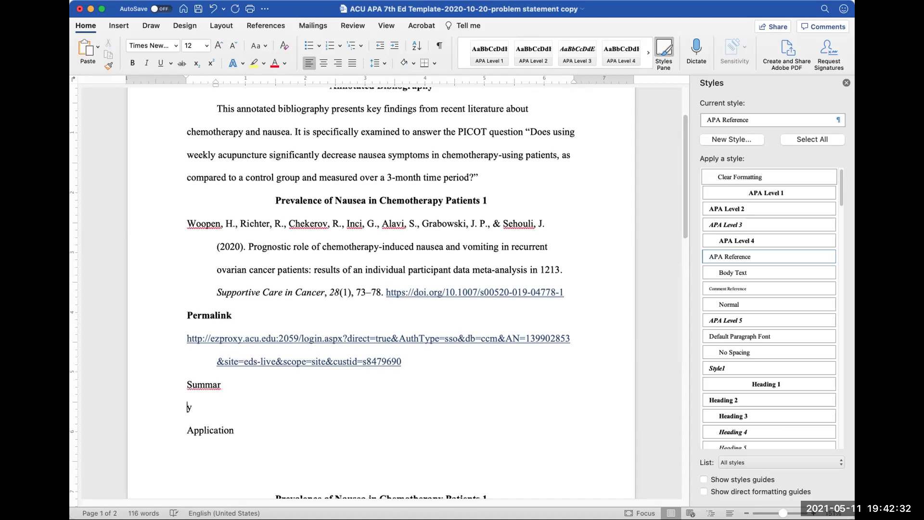
key(BackSpace)
key(BackSpace)
key(End)
key(Return)
- Make the first entry's Summary and Application lines APA Level 2 headings
triple_click(221, 381)
click(732, 212)
triple_click(256, 432)
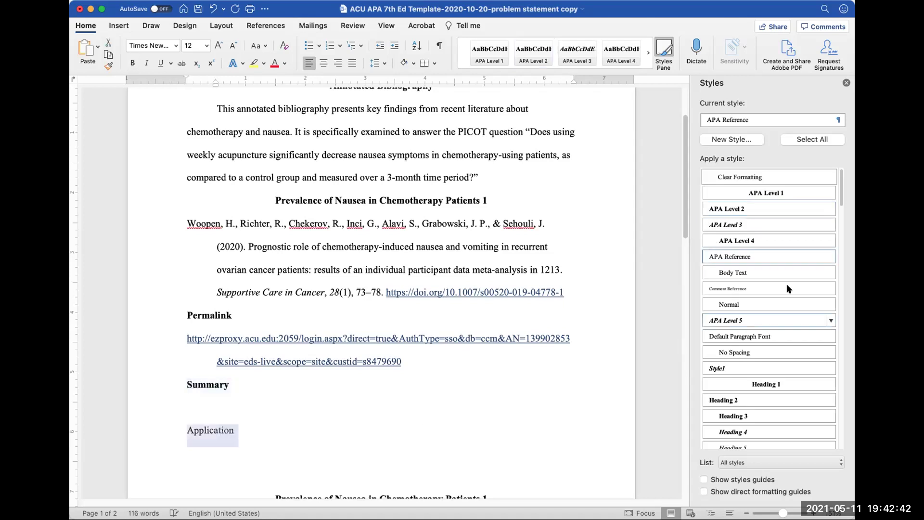
click(749, 208)
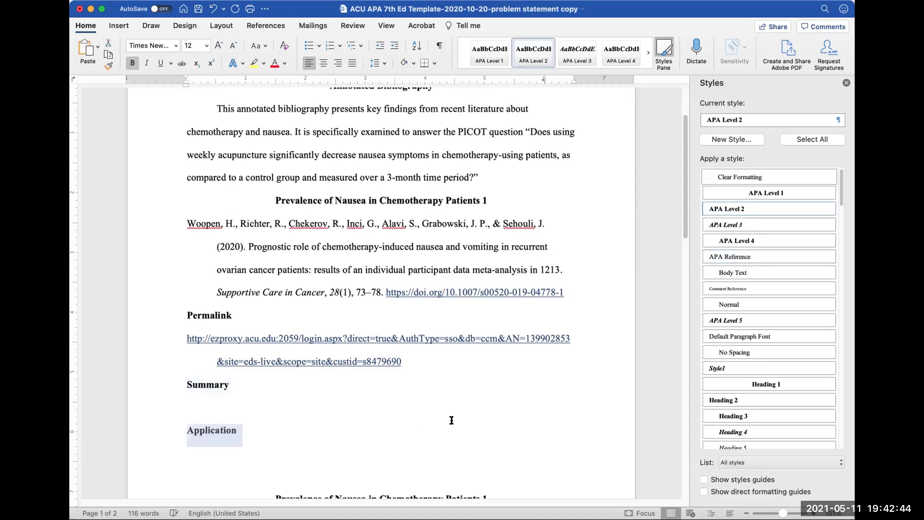
- Type Permalink, Summary and Application under the second heading, with a Body Text line after
scroll(450, 421, down, 5)
click(390, 400)
key(Return)
text(Permalink)
key(Return)
text(Summary)
key(Return)
text(Application)
key(Return)
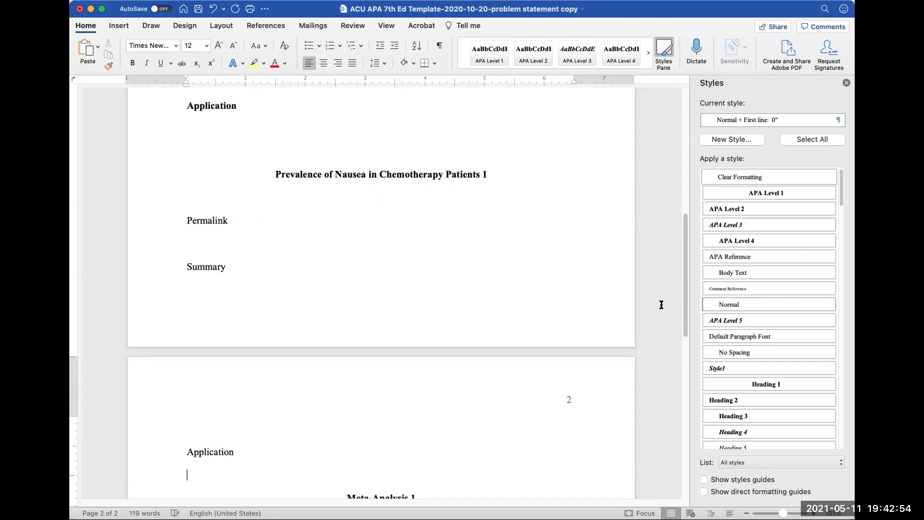
click(727, 271)
- Apply APA Level 2 to the second entry's Permalink and Summary lines
click(368, 306)
click(346, 406)
click(277, 234)
click(270, 240)
triple_click(222, 220)
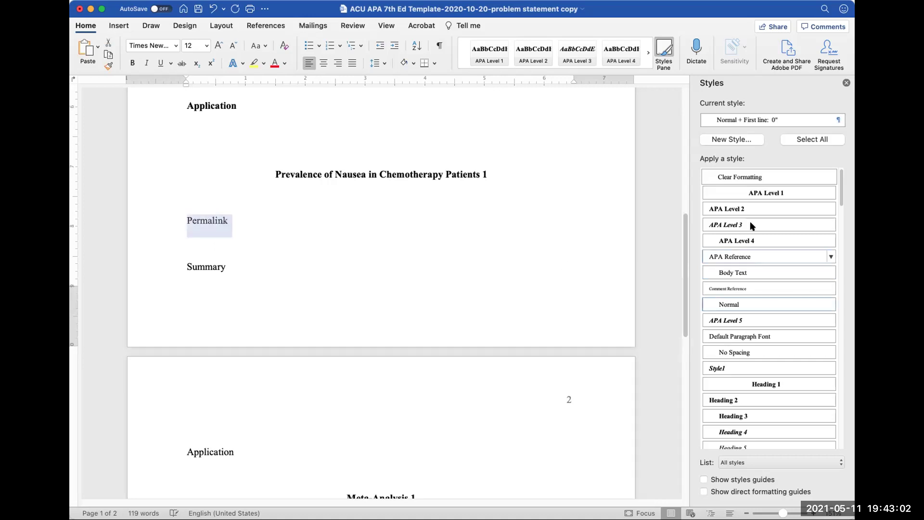
click(743, 208)
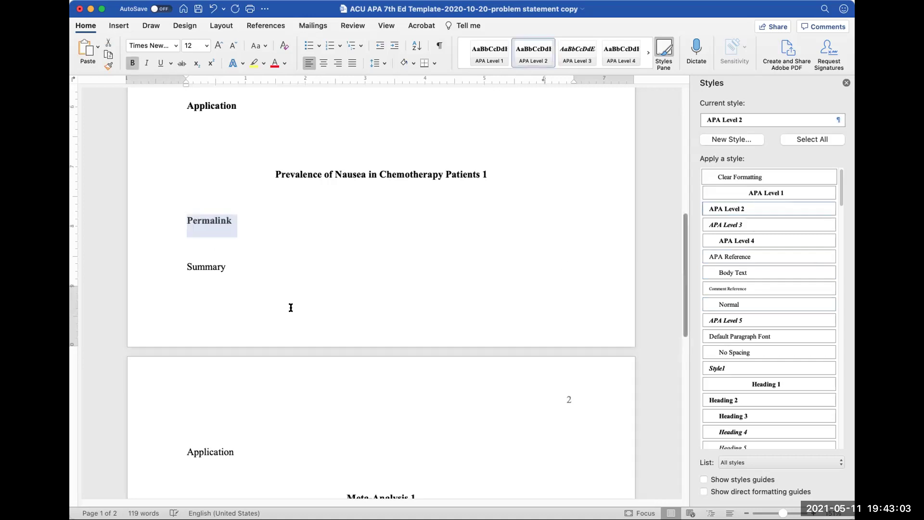
triple_click(202, 268)
drag(202, 268, 188, 453)
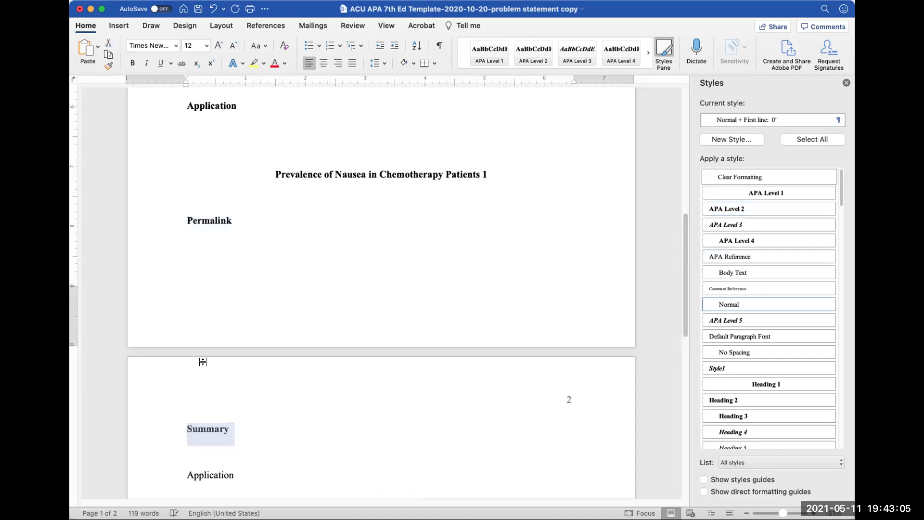
- Select the second entry's Permalink, Summary and Application headings together
triple_click(205, 474)
scroll(268, 462, down, 2)
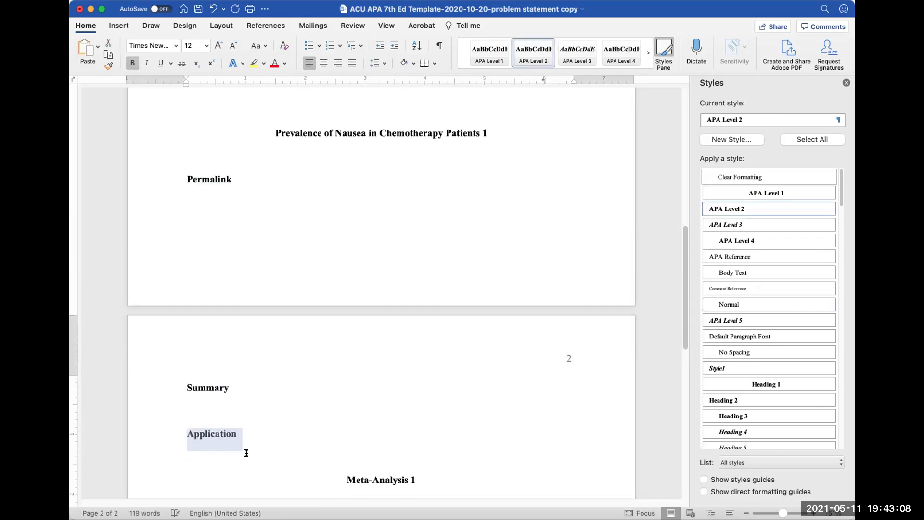
click(268, 462)
drag(268, 462, 236, 380)
drag(208, 222, 267, 405)
key(super+c)
- Paste the Permalink, Summary and Application headings under Meta-Analysis 1 and Meta-Analysis 2
scroll(266, 405, down, 5)
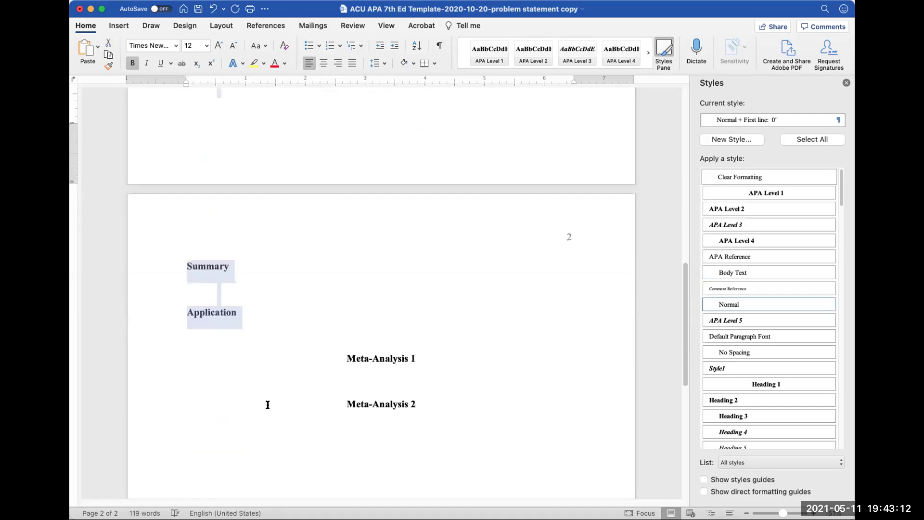
click(267, 366)
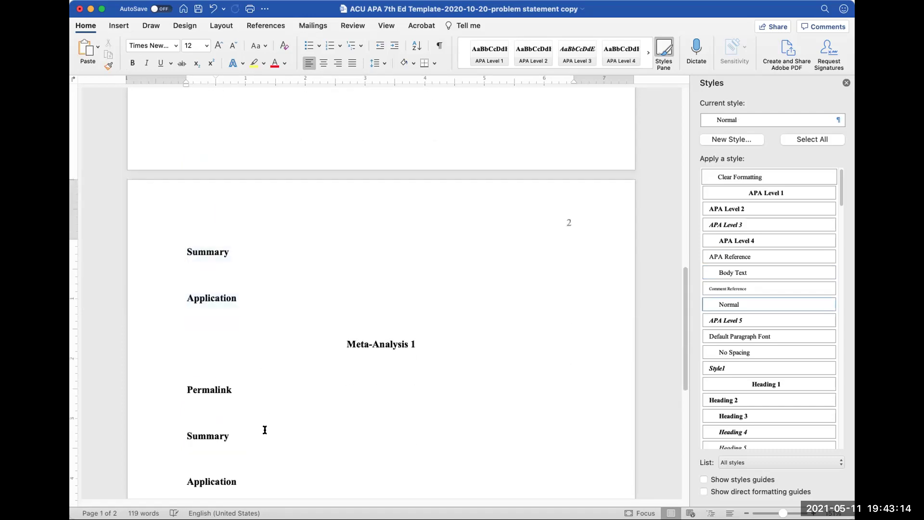
key(super+v)
scroll(268, 432, down, 2)
click(268, 432)
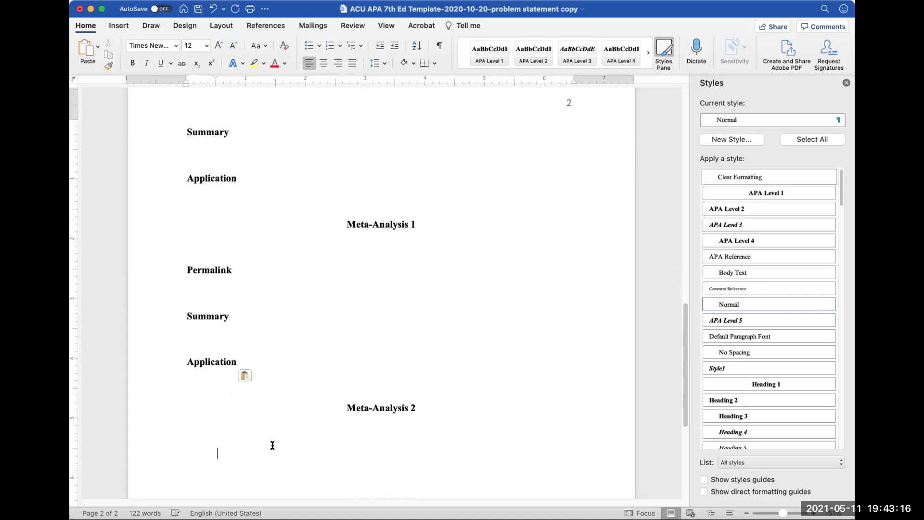
key(super+v)
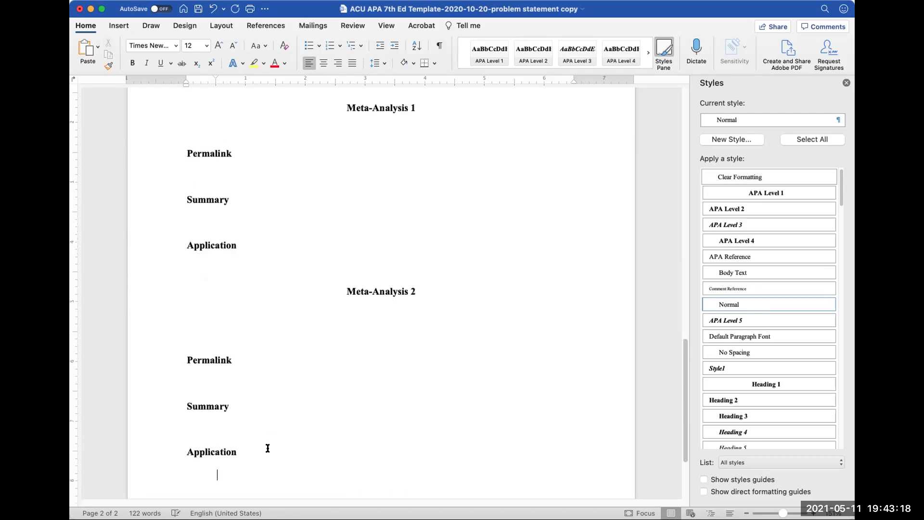
scroll(269, 446, up, 10)
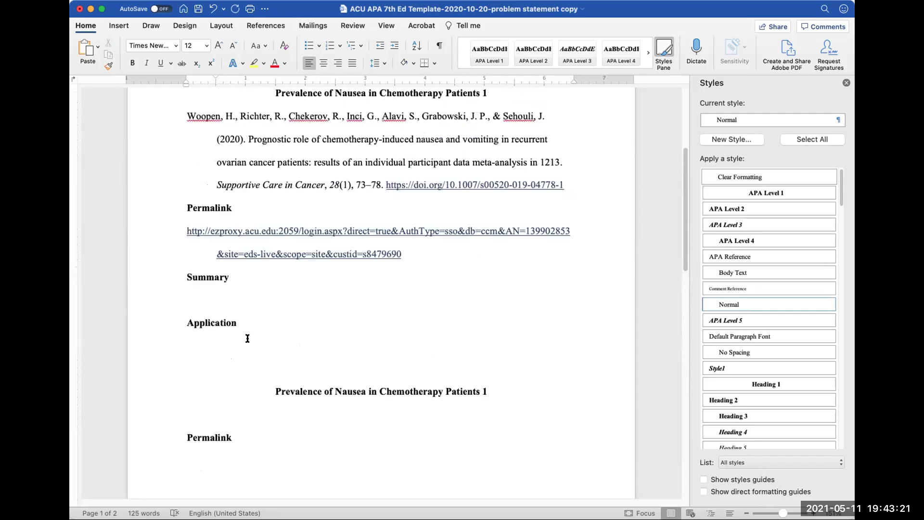
click(239, 296)
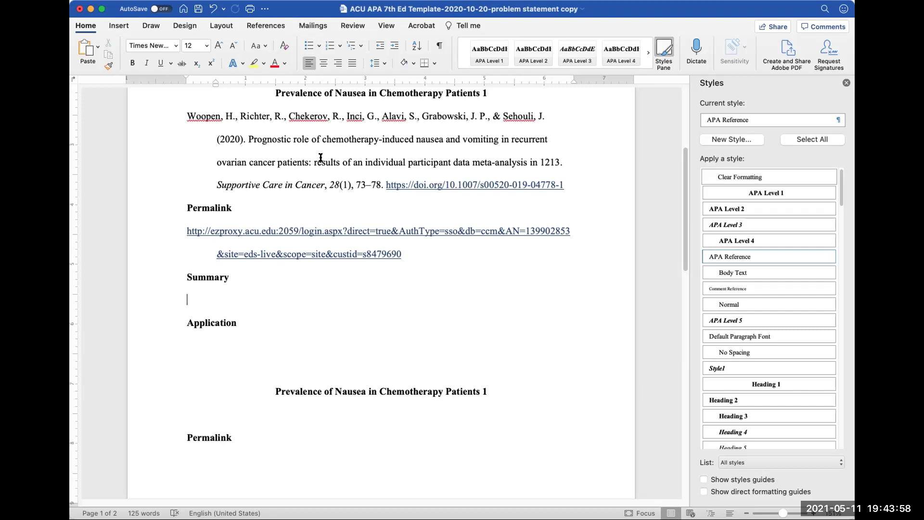
- Change 'results' to 'Results' after the colon in the first reference's article title
double_click(321, 158)
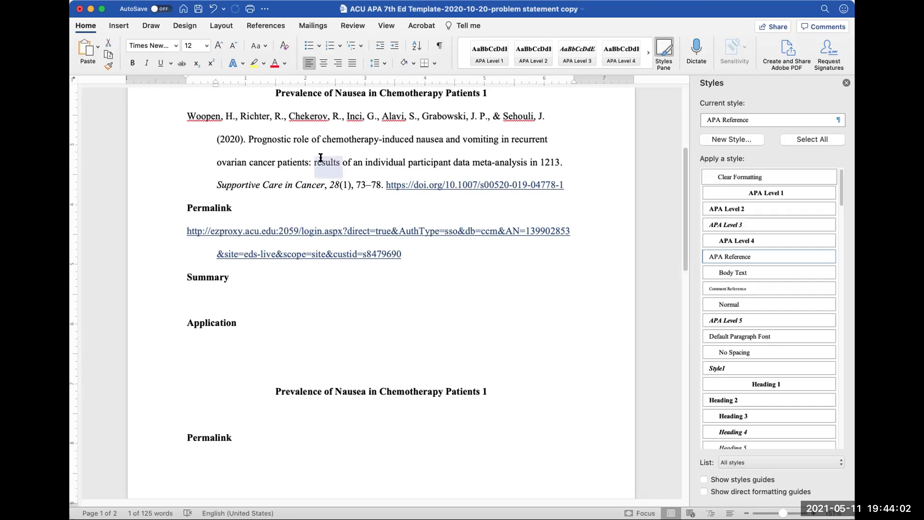
click(321, 158)
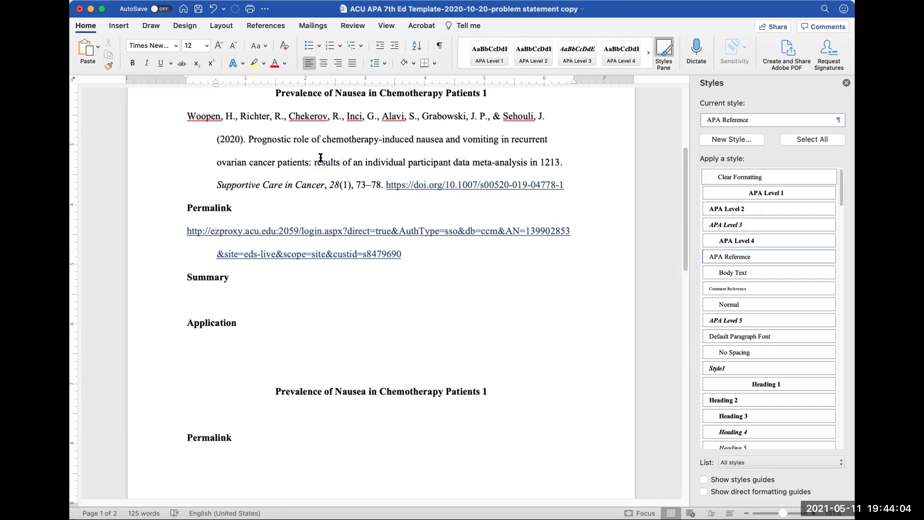
key(BackSpace)
text(R)
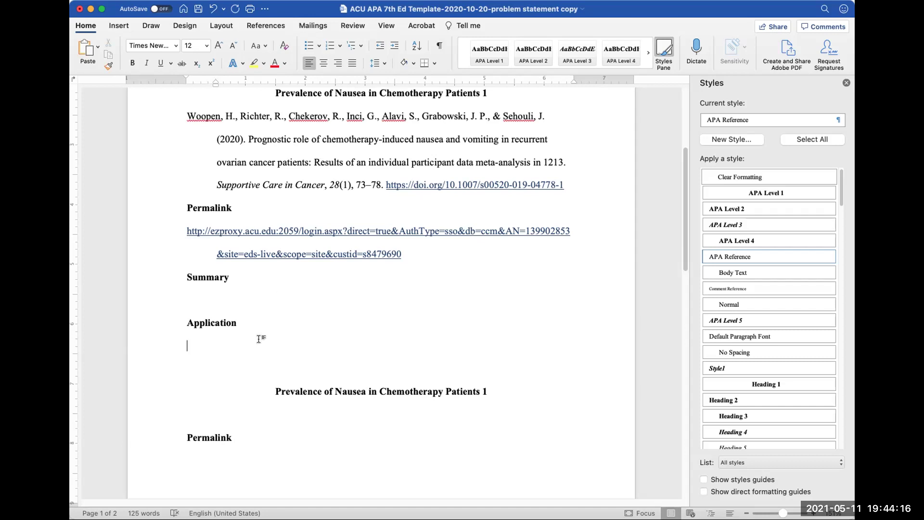
key(Down)
key(Down)
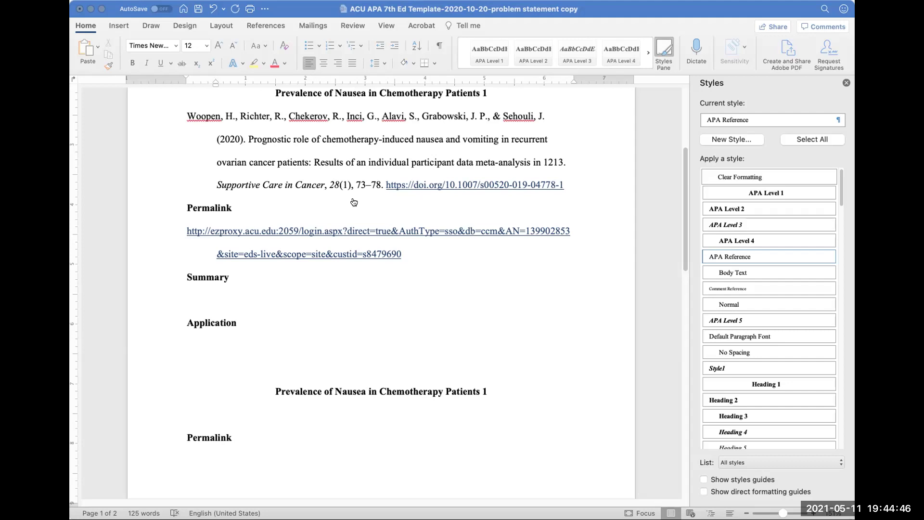
click(339, 271)
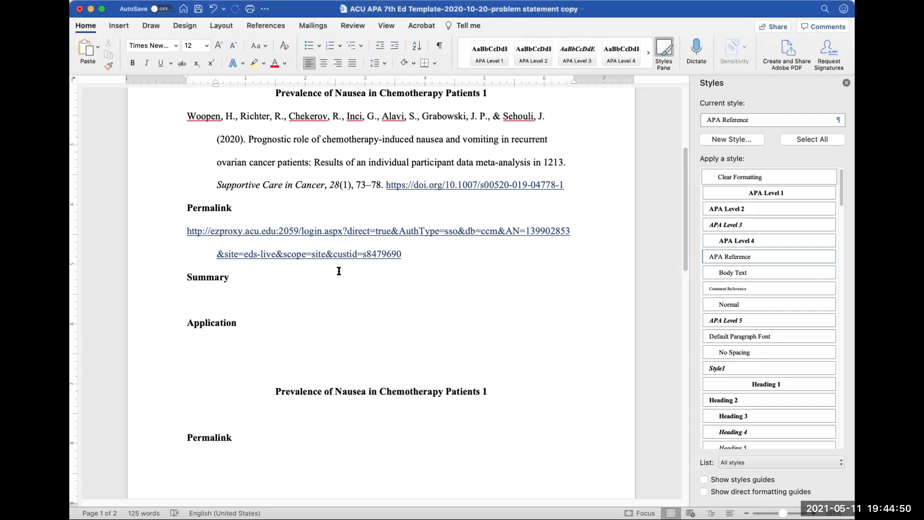
scroll(344, 305, down, 1)
scroll(344, 305, down, 10)
scroll(344, 305, down, 5)
- Duplicate the Meta-Analysis heading block, pasting a copy above Meta-Analysis 1
drag(345, 219, 408, 457)
scroll(409, 447, up, 10)
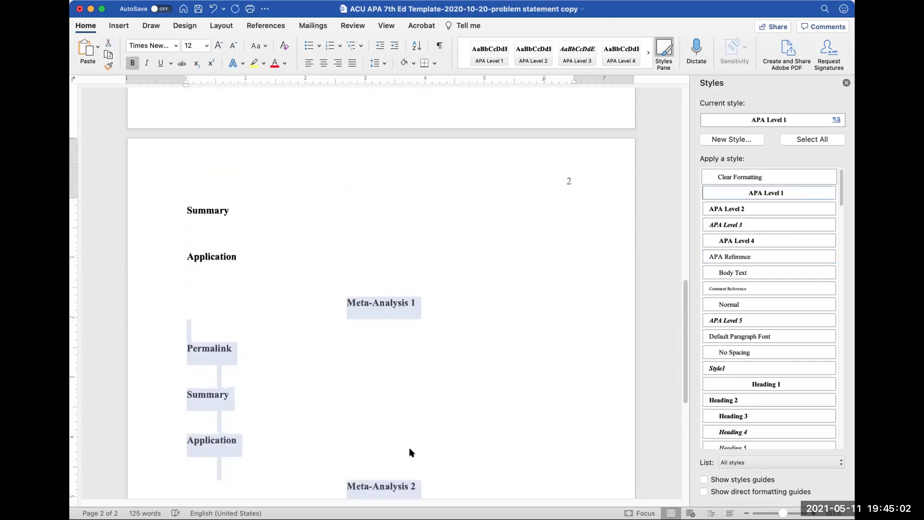
scroll(409, 448, up, 2)
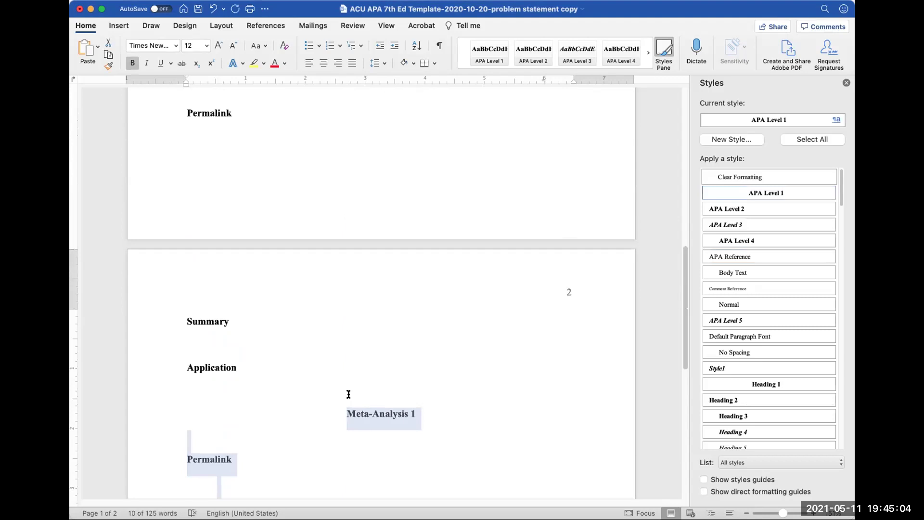
click(347, 403)
text(Meta-Analysis 1 Permalink Summary Application)
scroll(356, 366, down, 10)
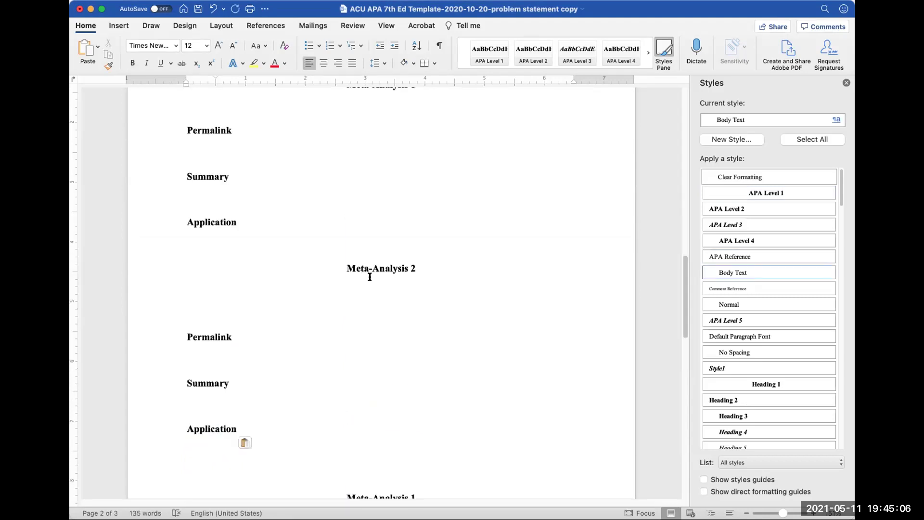
scroll(373, 301, up, 1)
scroll(377, 309, up, 2)
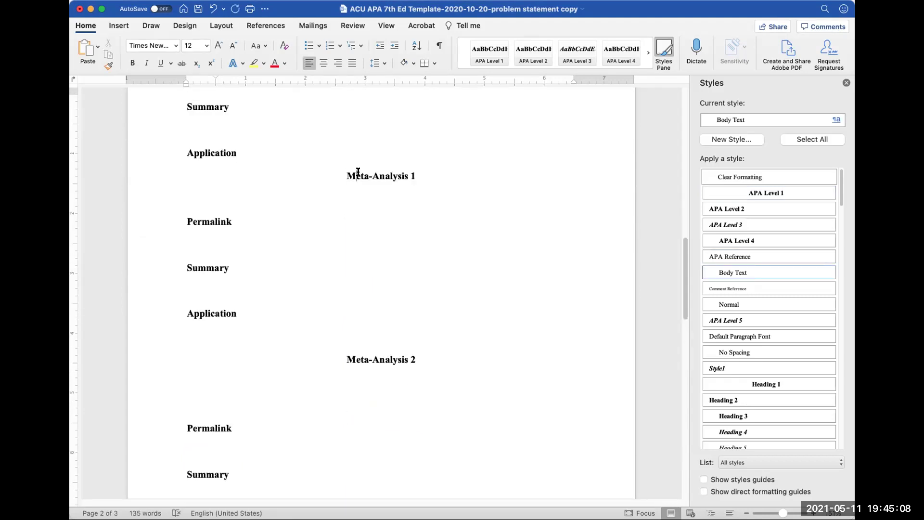
- Replace 'Meta-Analysis' with 'Systematic Review' in both duplicated source headings
drag(348, 176, 381, 176)
text(Syste,at)
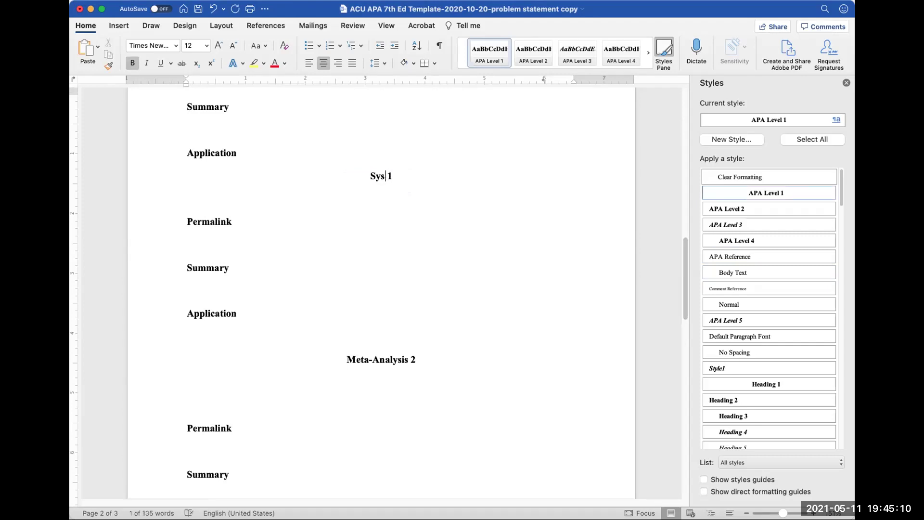
key(BackSpace)
key(BackSpace)
key(BackSpace)
text(matic Review)
key(shift+super+Left)
key(super+c)
drag(388, 359, 357, 357)
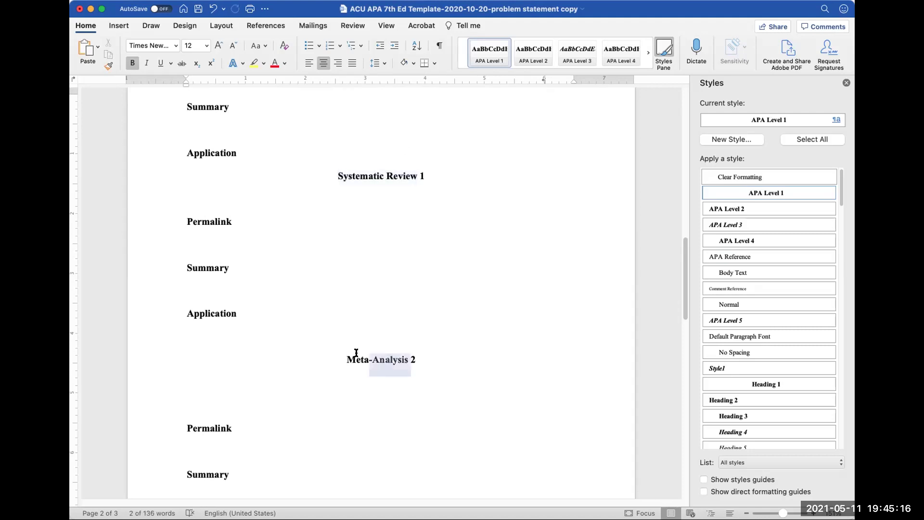
key(super+v)
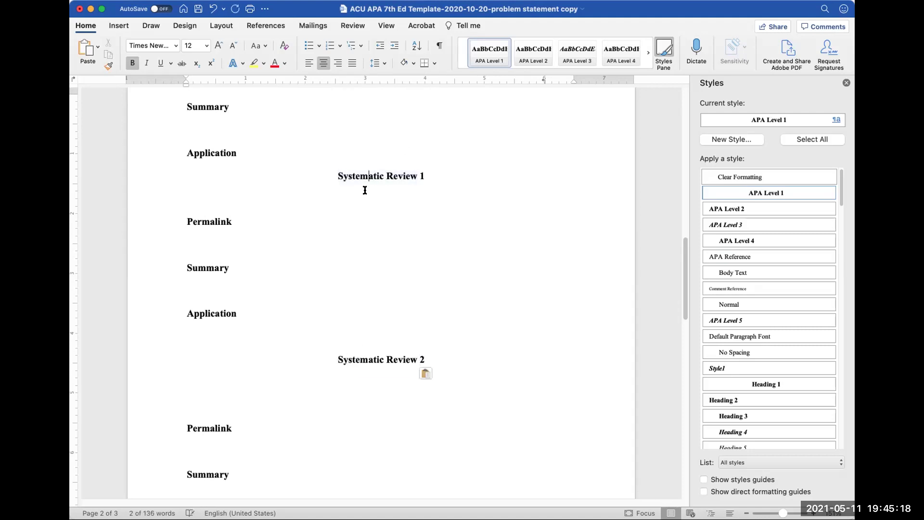
- Paste the acupuncture citation under Systematic Review 1 as text only and apply the APA Reference style
click(365, 193)
click(365, 196)
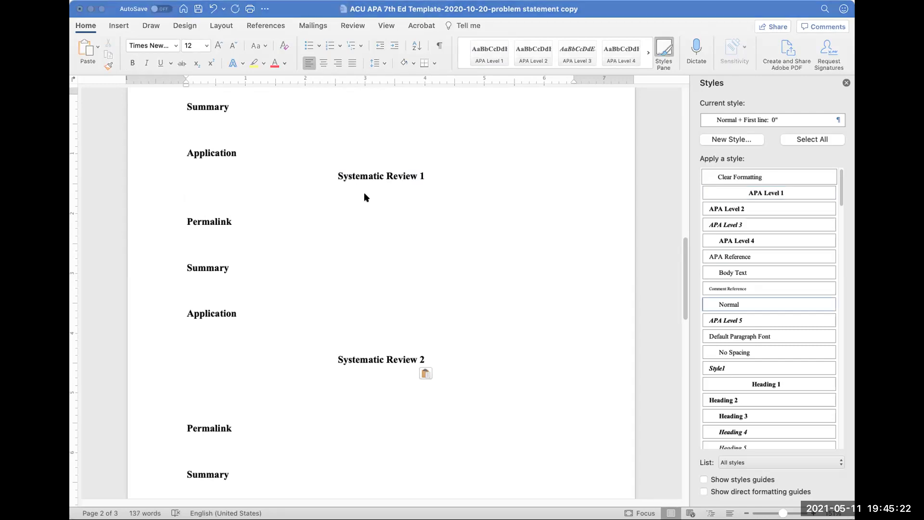
click(364, 197)
click(296, 229)
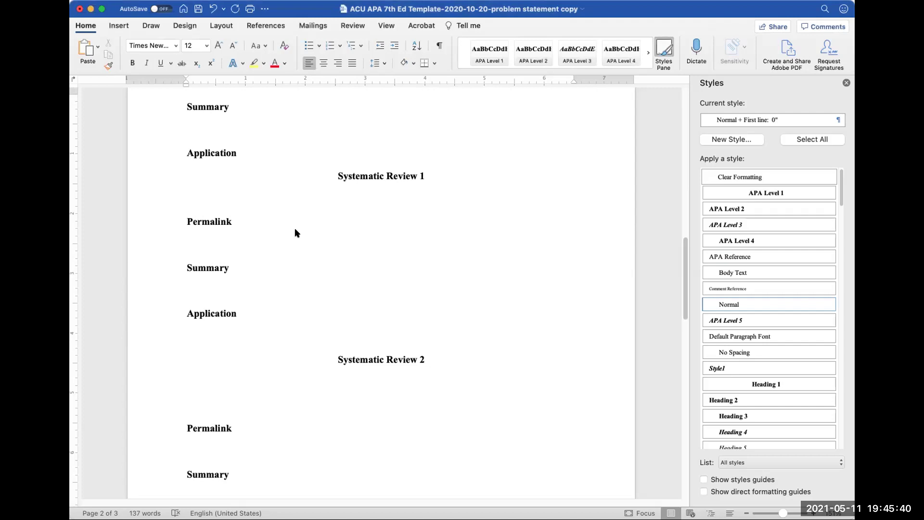
text(Caldas de Souza Ramos, P., Freitas, V. L., Borges Dutra, L., & Magalhães da Silva, N. C. (2021). Acupuncture in the Control of Nausea and Vomiting in Oncology Patients. Journal of Nursing UFPE / Revista de Enfermagem UFPE, 158, 39–51. https://doi.org/10.5205/1981-8963.2021.244637)
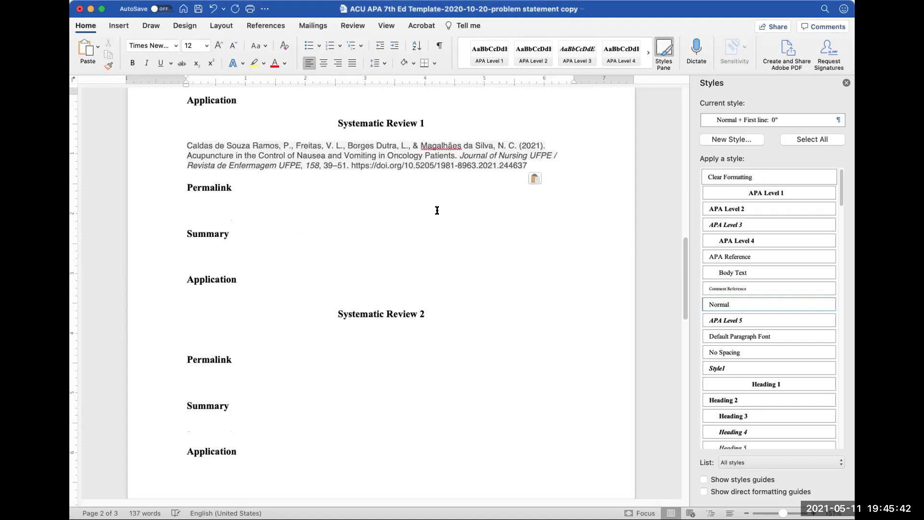
click(538, 179)
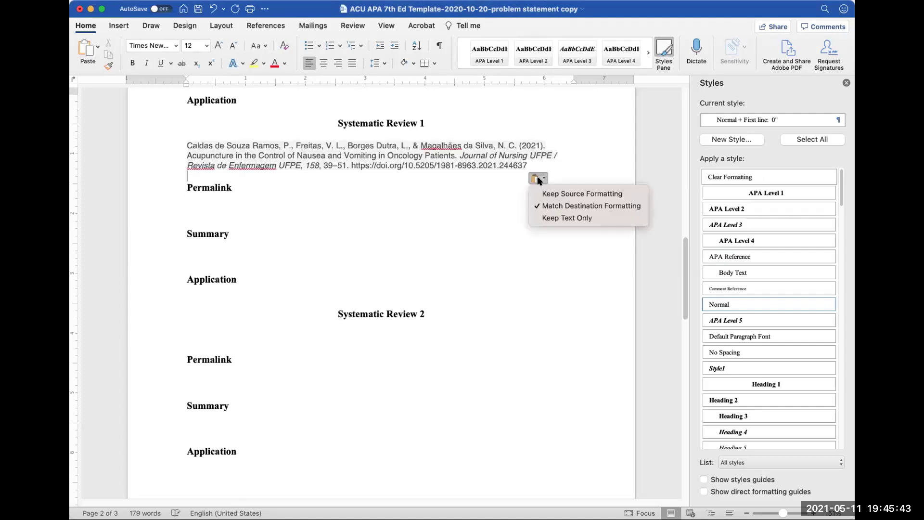
click(548, 218)
click(470, 222)
click(747, 257)
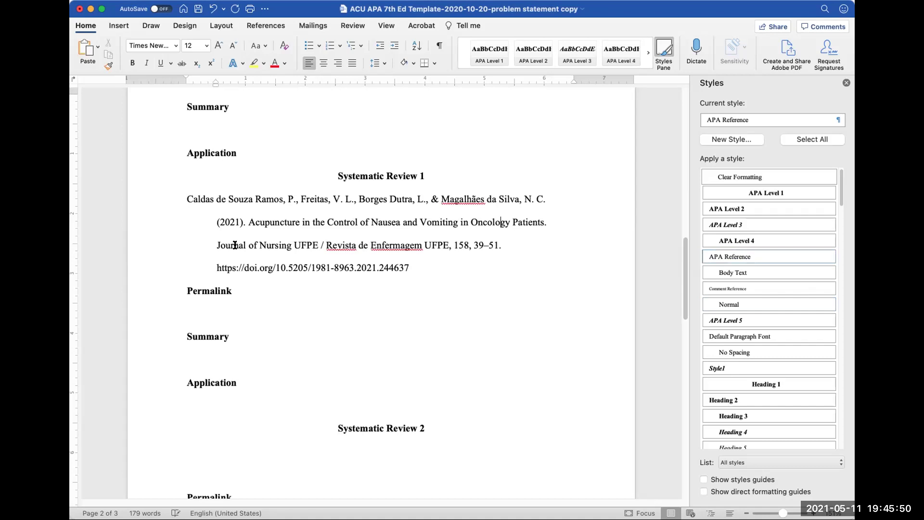
- Italicize both journal titles and cut 'Journal of Nursing UFPE /' from the reference
drag(235, 245, 441, 246)
key(super+i)
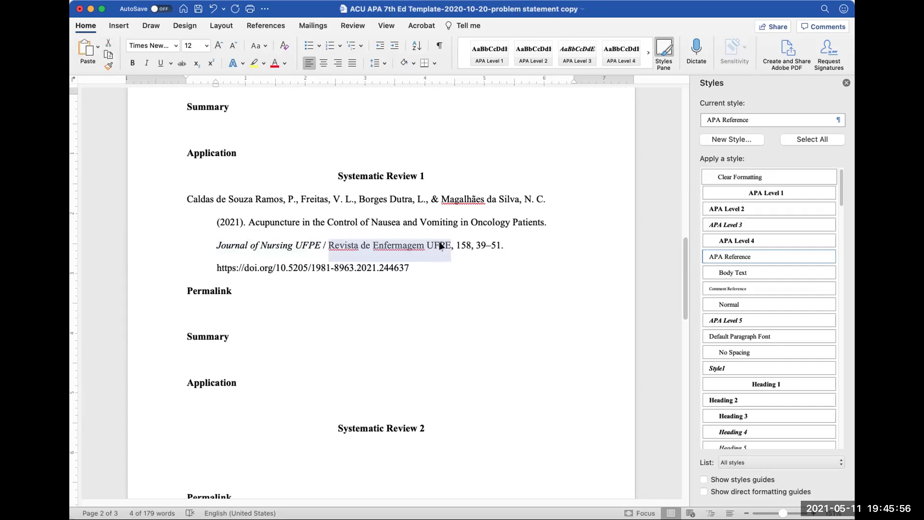
key(super+i)
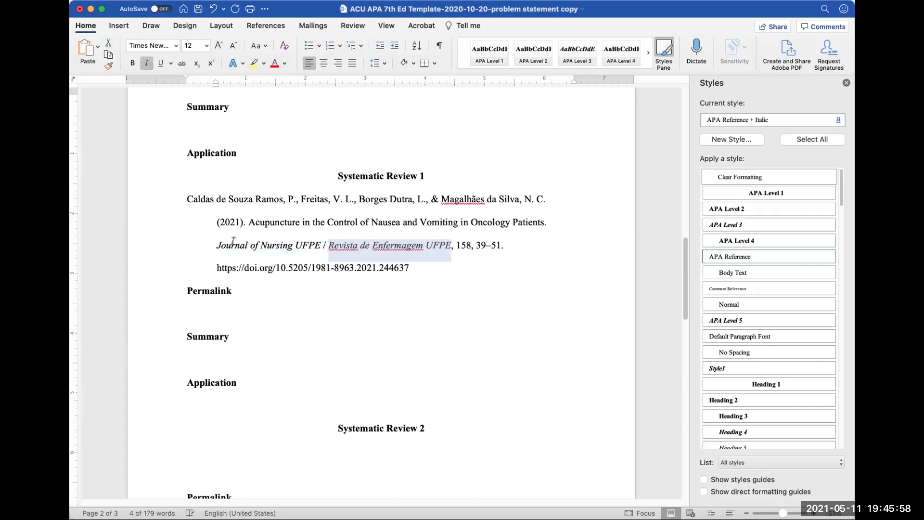
drag(218, 243, 326, 242)
key(super+c)
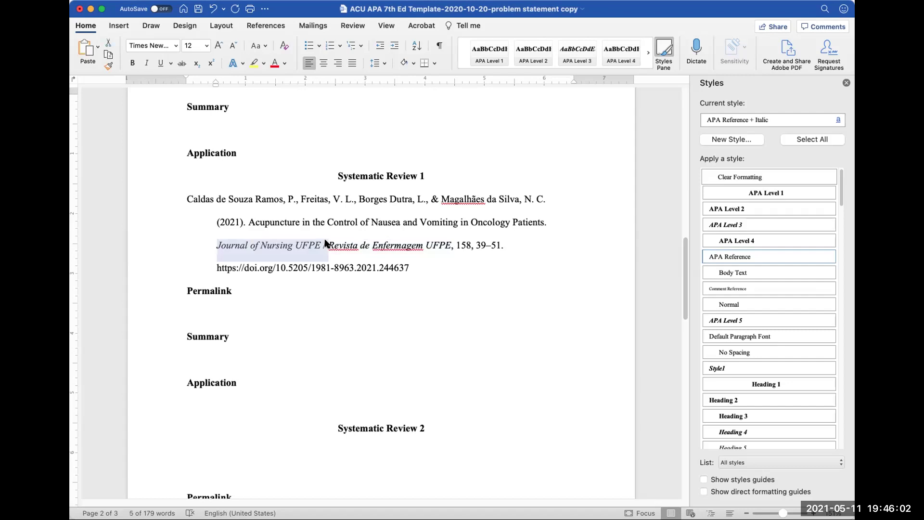
key(BackSpace)
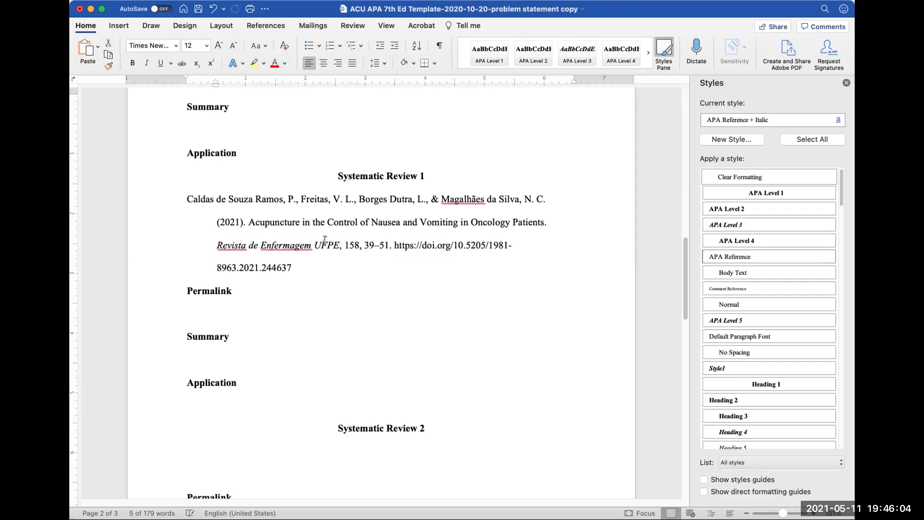
- Add '[Journal of Nursing UFPE]' in upright type after 'Revista de Enfermagem UFPE'
click(340, 245)
key(super+i)
text([)
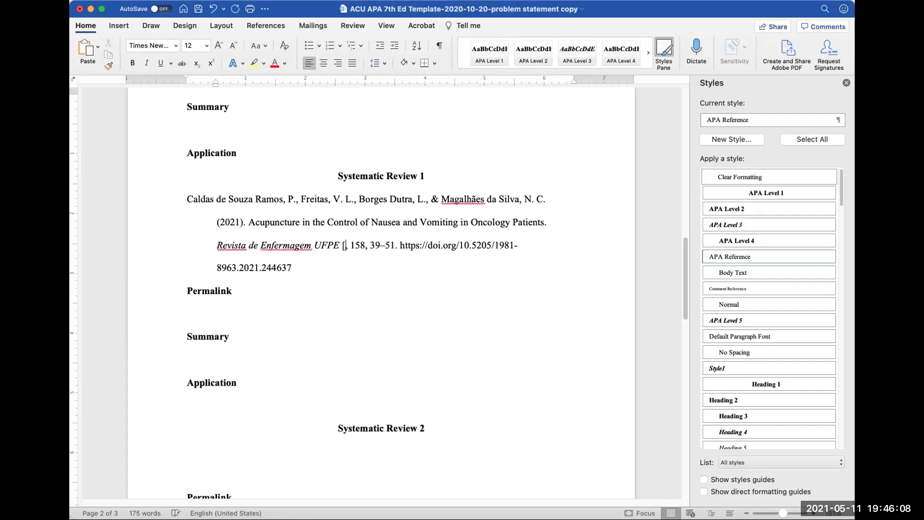
key(super+v)
key(BackSpace)
key(BackSpace)
text(])
key(Left)
key(shift+Left)
key(shift+Left)
key(shift+Left)
key(shift+Left)
key(shift+Left)
key(shift+Left)
key(shift+Left)
key(shift+Left)
key(shift+Left)
key(shift+Left)
key(shift+Left)
key(shift+Left)
key(shift+Left)
key(shift+Left)
key(shift+Left)
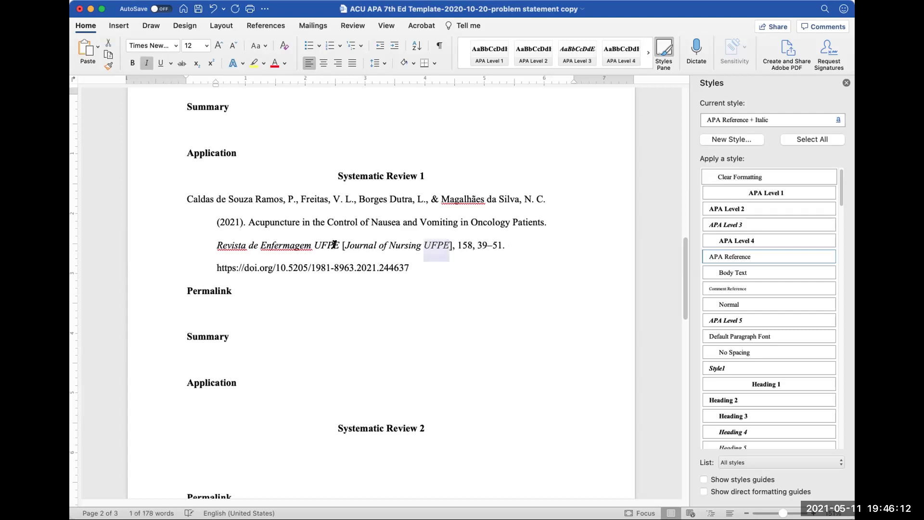
key(shift+Left)
key(shift+Left)
key(shift+Left)
key(shift+Left)
key(shift+Left)
key(shift+Left)
key(shift+Left)
key(shift+Left)
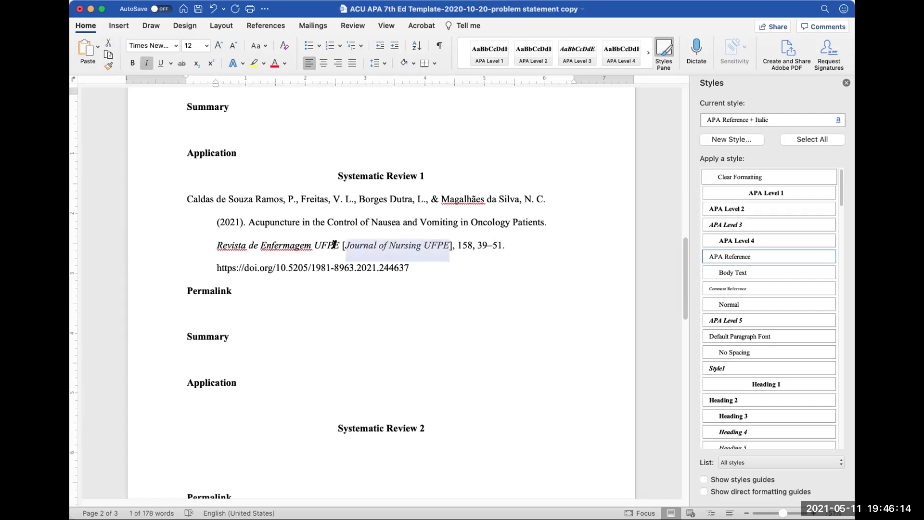
key(super+i)
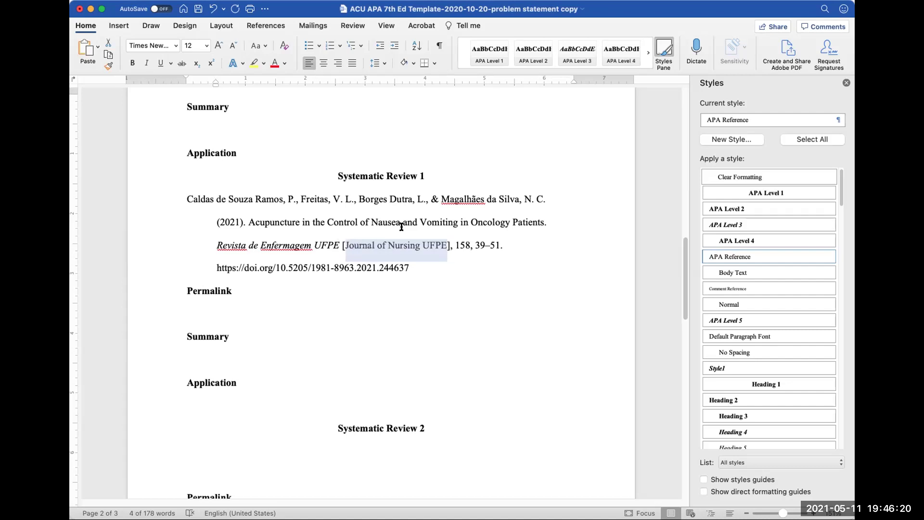
- Italicize volume 158, make the article title lowercase, and turn the DOI into a live link
double_click(464, 246)
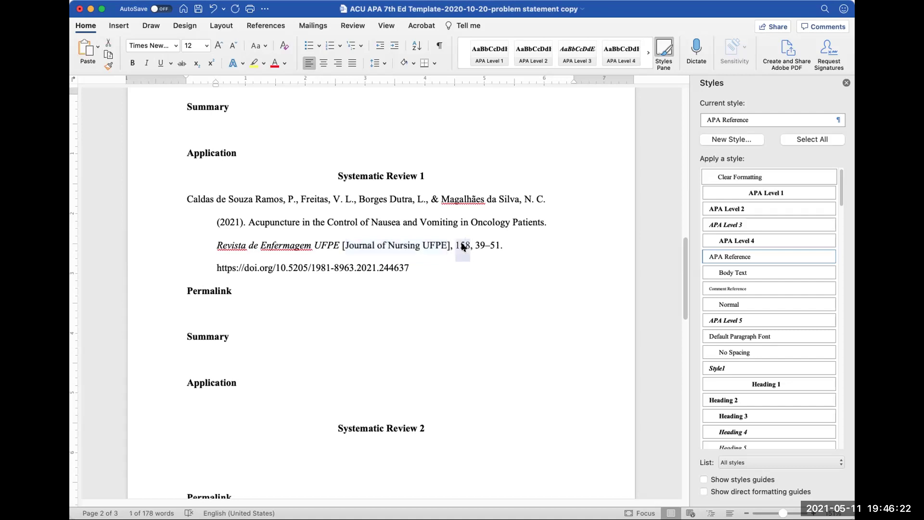
key(super+i)
drag(329, 222, 535, 227)
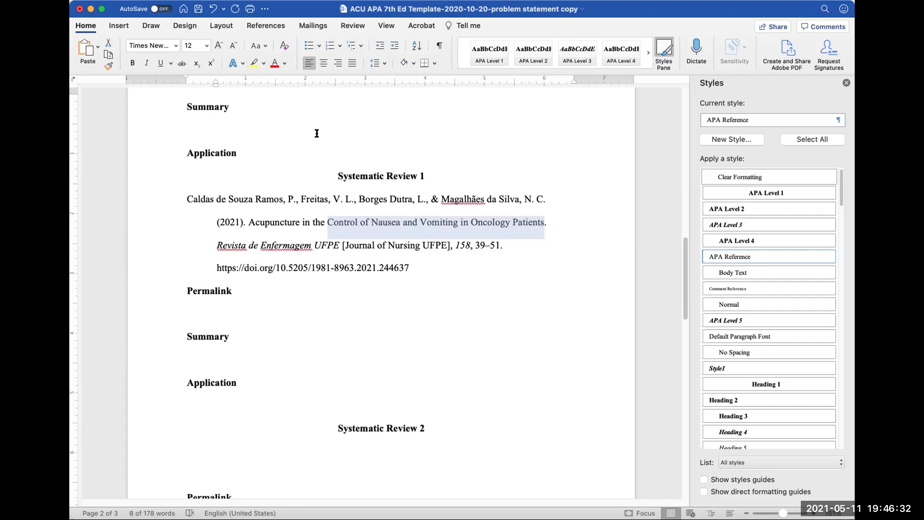
click(256, 48)
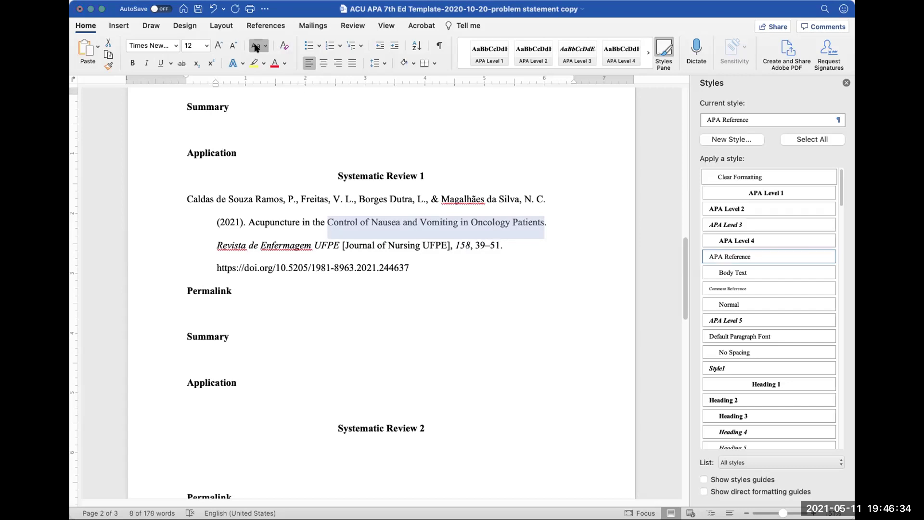
click(263, 71)
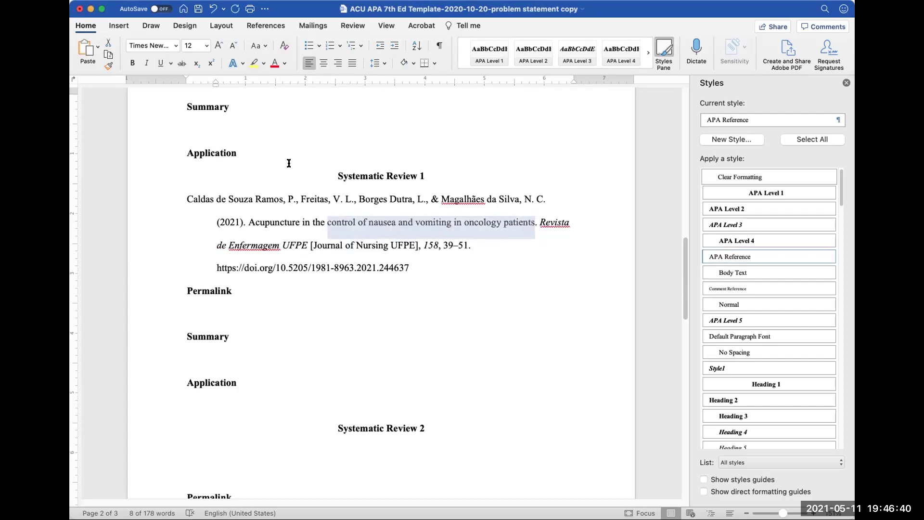
click(411, 265)
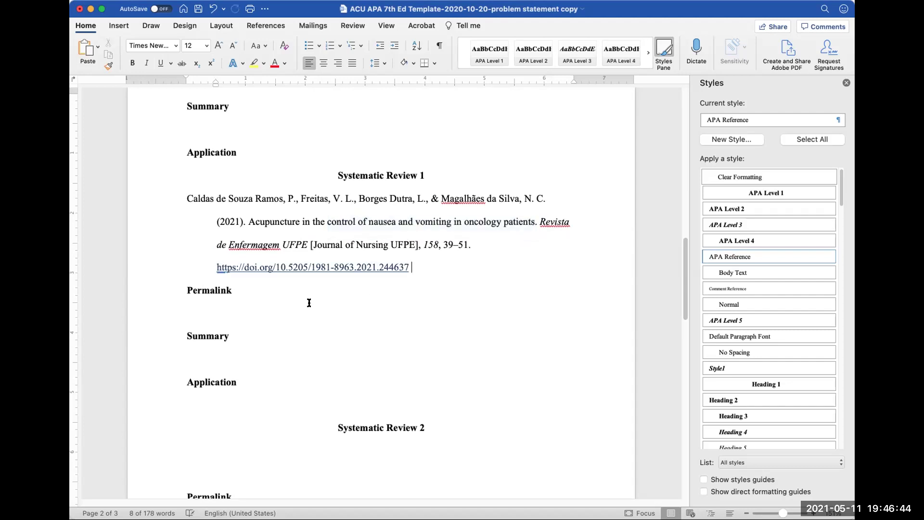
click(278, 309)
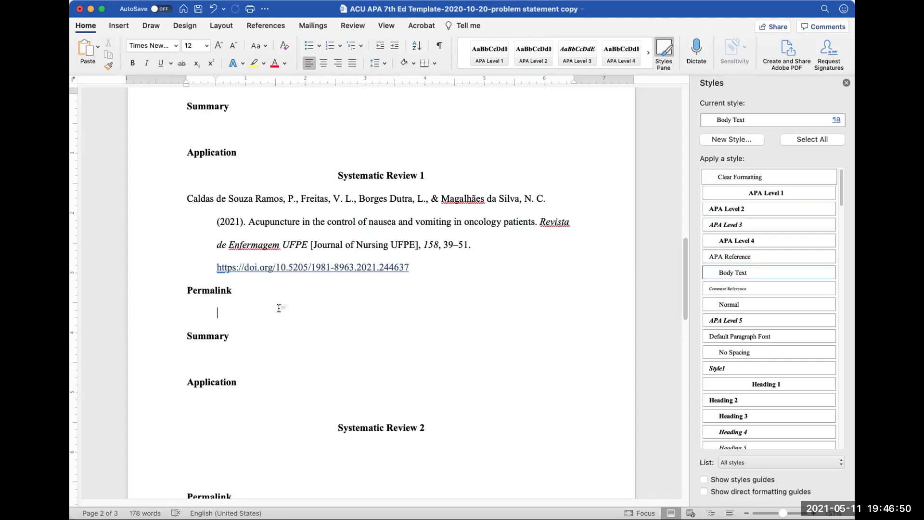
- Remove the first-line indent under Permalink and paste the ezproxy library permalink
key(BackSpace)
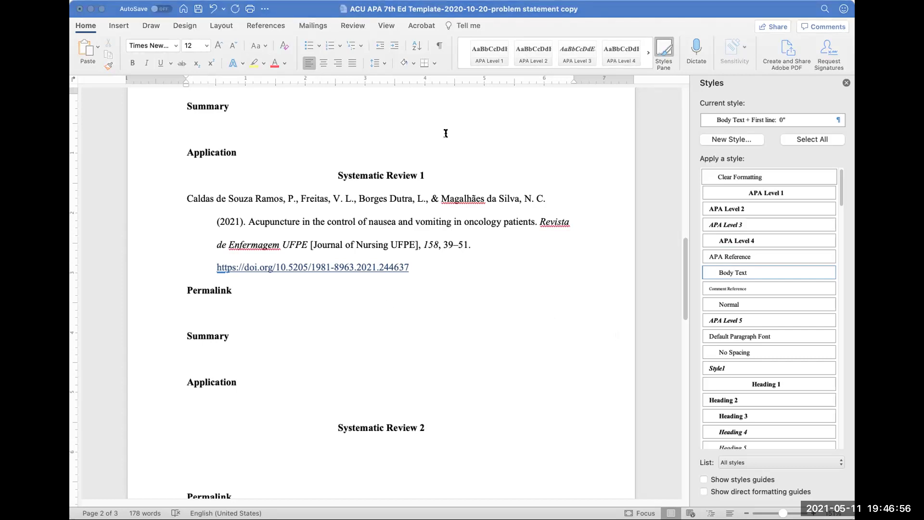
key(super+Tab)
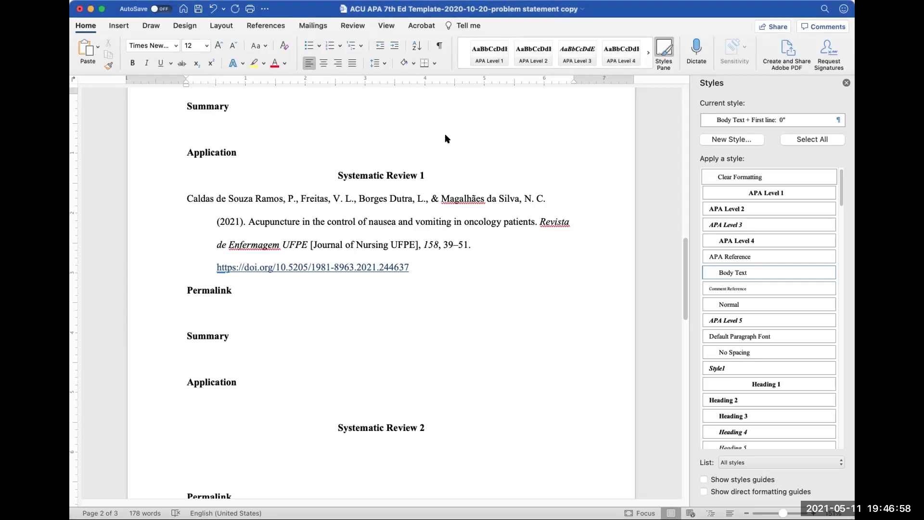
text(http://ezproxy.acu.edu:2059/login.aspx?direct=true&AuthType=sso&db=ccm&AN=148431934&site=eds-live&scope=site&custid=s8479690)
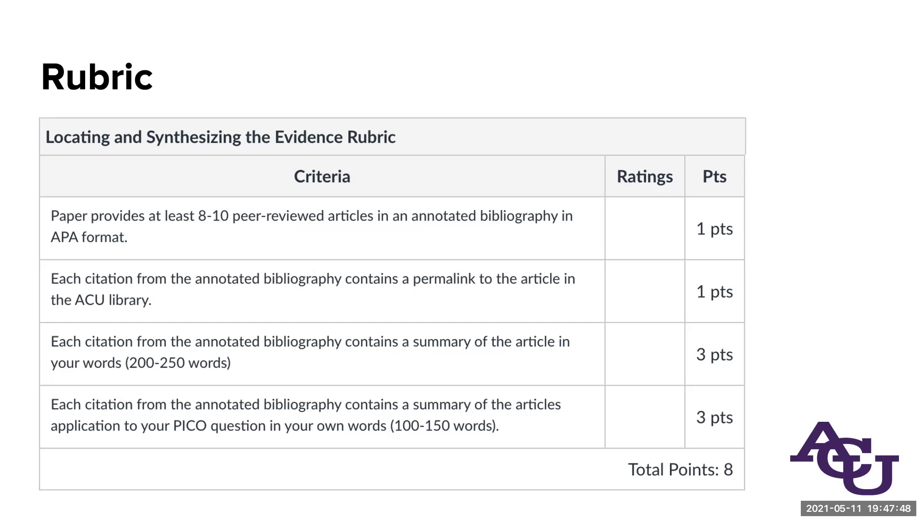
- Advance to the Focus slide on PICO application, then return to the Word bibliography
key(Right)
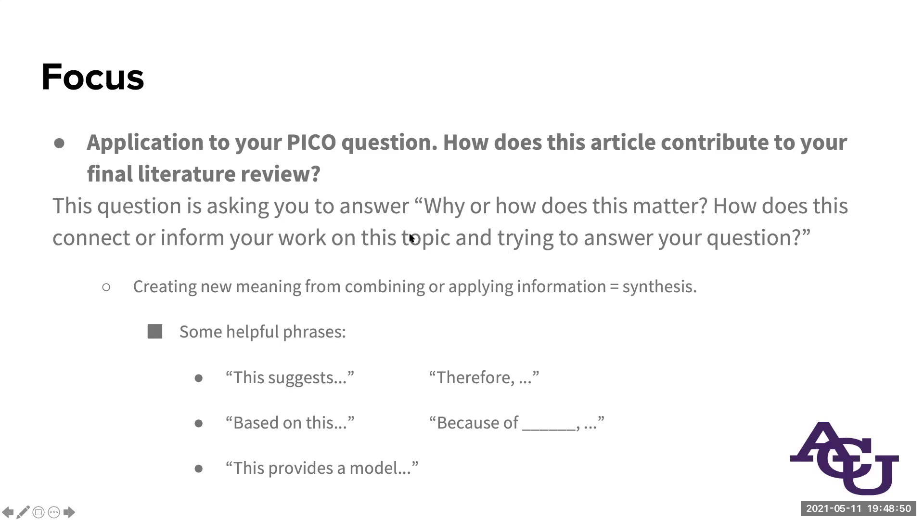
key(super+Tab)
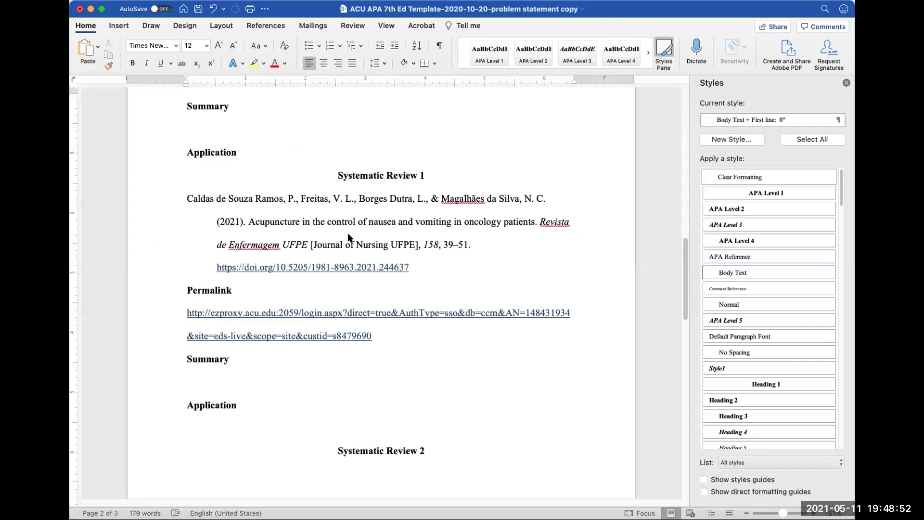
scroll(350, 237, up, 4)
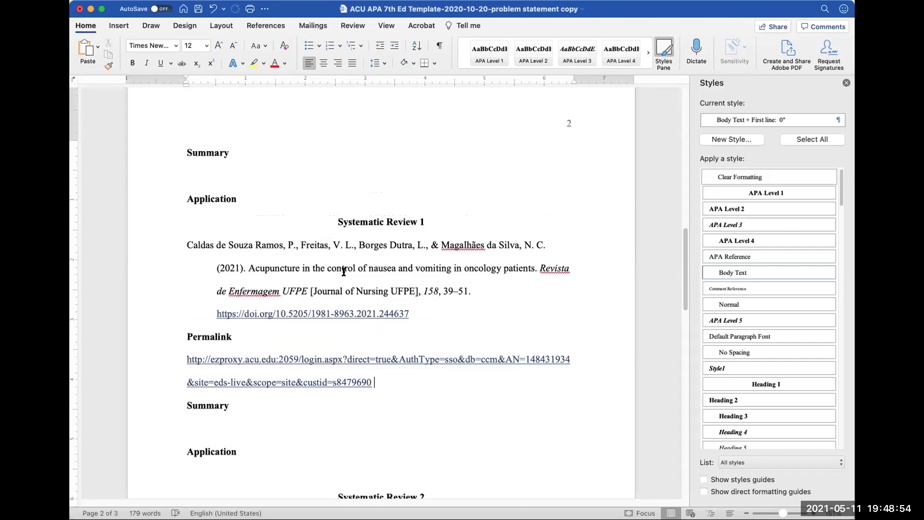
scroll(338, 305, up, 14)
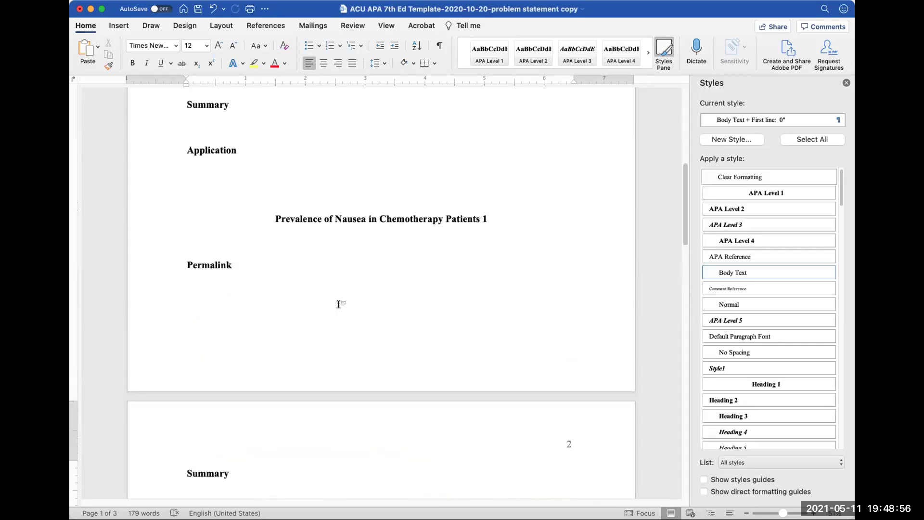
scroll(338, 305, up, 4)
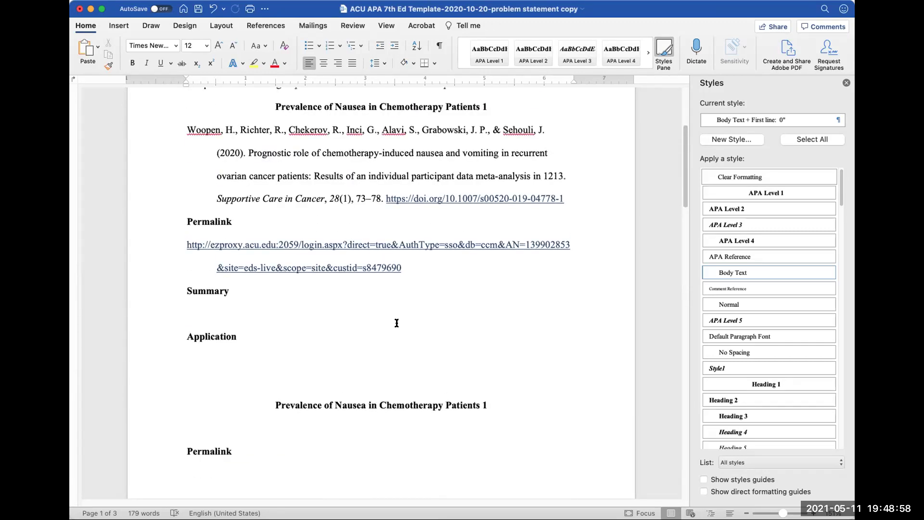
- Renumber the second nausea heading to 2 and start a Body Text paragraph under Application
double_click(485, 405)
text(3)
key(BackSpace)
text(2)
click(343, 347)
key(Return)
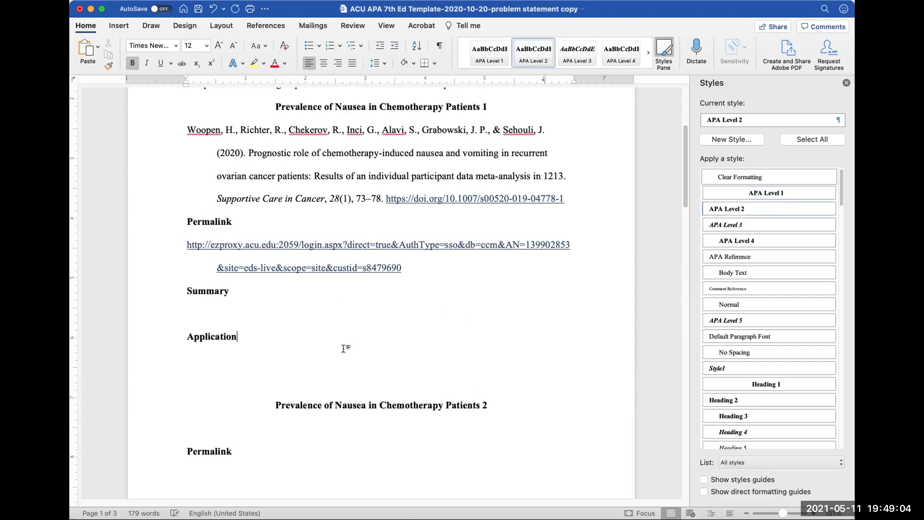
click(733, 272)
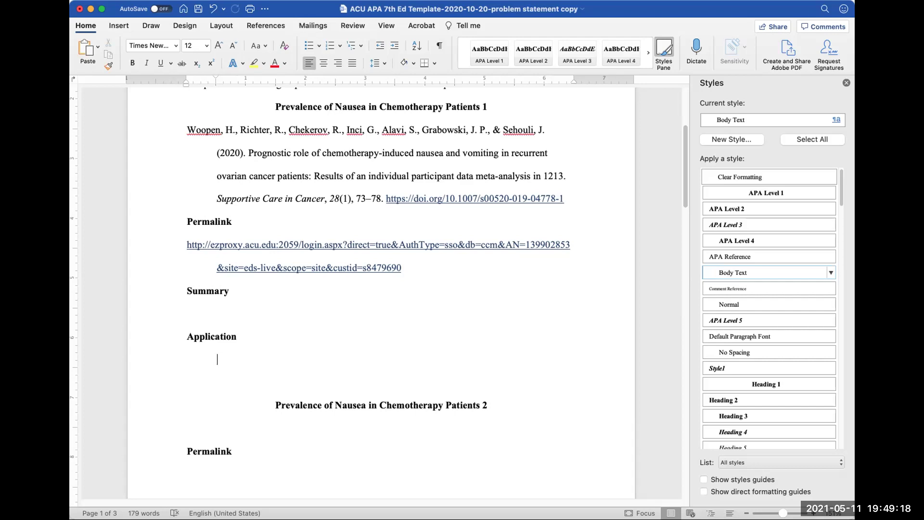
- Type 'Woopen et al. (2020) extensively documented the prevalence of chemotherapy'
text(This)
key(BackSpace)
key(BackSpace)
key(BackSpace)
key(BackSpace)
key(BackSpace)
text(Woopen ()
key(BackSpace)
text(et al.)
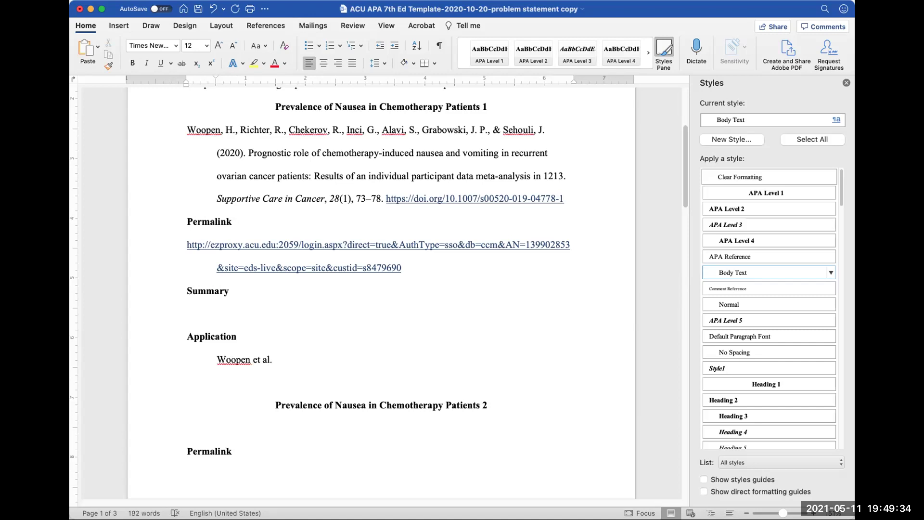
text((2020) extensively documented the prevalence of chemotherapy)
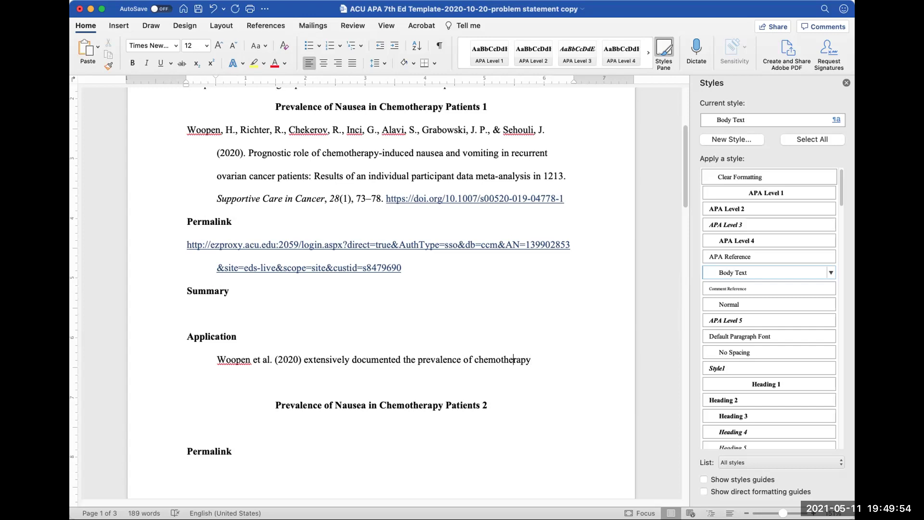
- Insert 'nausea in' and add 'patients. This shows that this is an important issue for health care practitioners'
click(475, 360)
text(nausea in)
click(571, 360)
text(p)
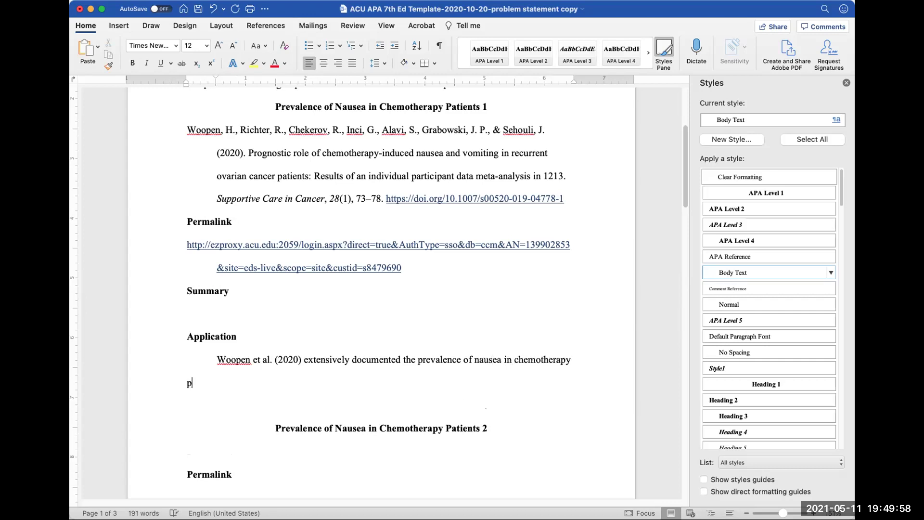
text(atients. )
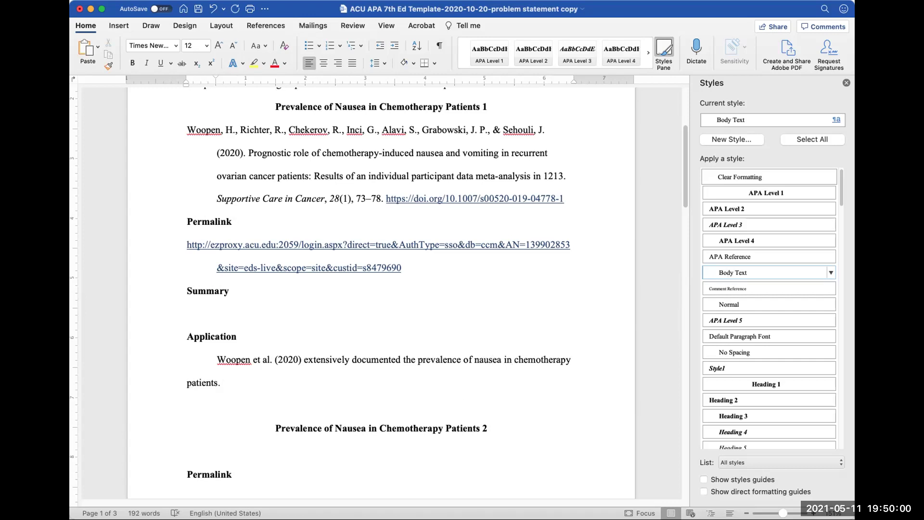
text(This shows that this is a)
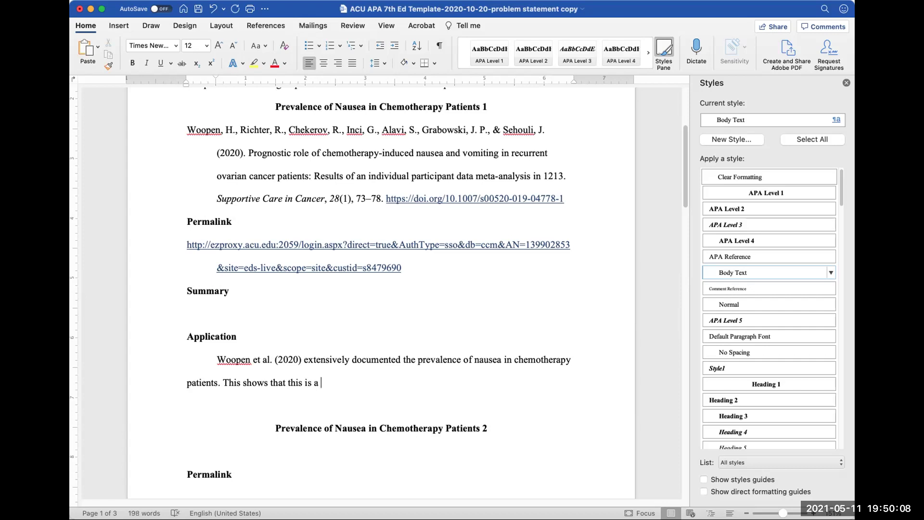
text(n ipor)
key(BackSpace)
key(BackSpace)
key(BackSpace)
text(mportatn)
key(BackSpace)
key(BackSpace)
key(BackSpace)
text(ant issue for health)
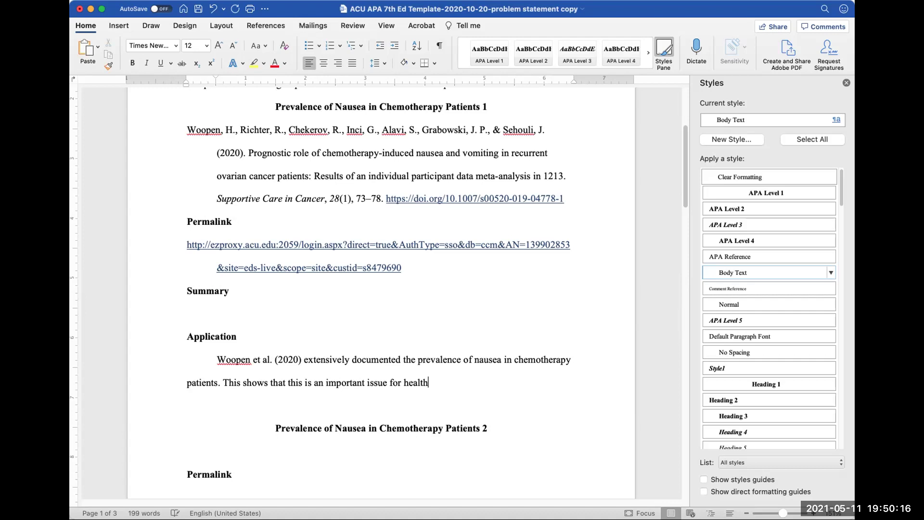
text( care practi)
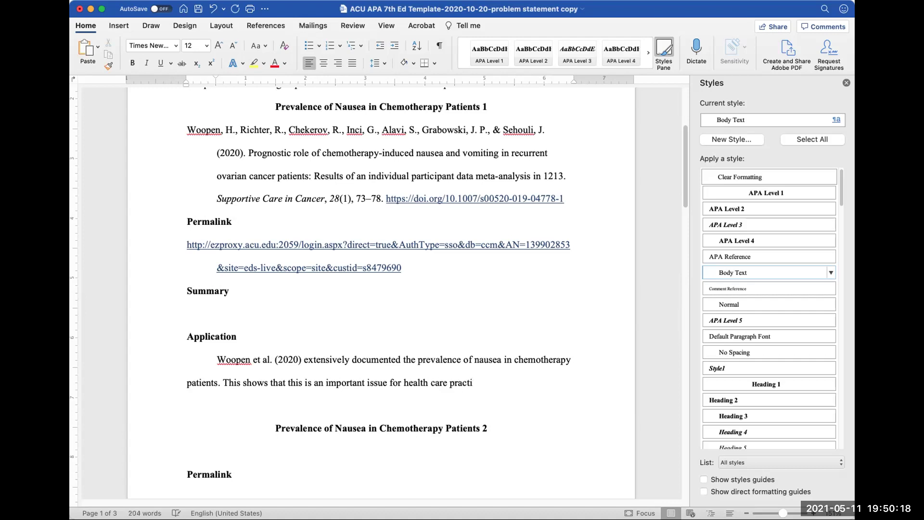
text(tioners)
- Continue: 'to account for when treating these patients, and ... would be worth modest associated costs.'
scroll(573, 341, up, 3)
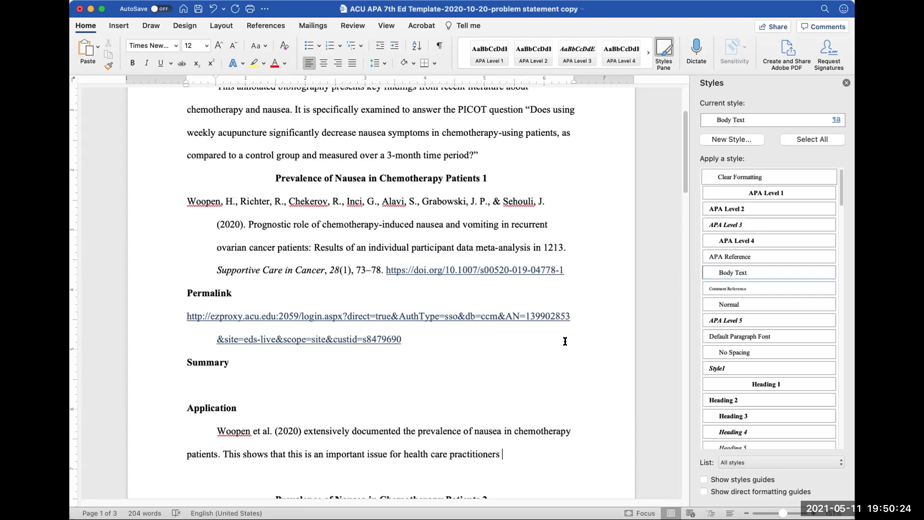
text(to account for)
text( in)
key(BackSpace)
key(BackSpace)
key(BackSpace)
text(when treating these patients.)
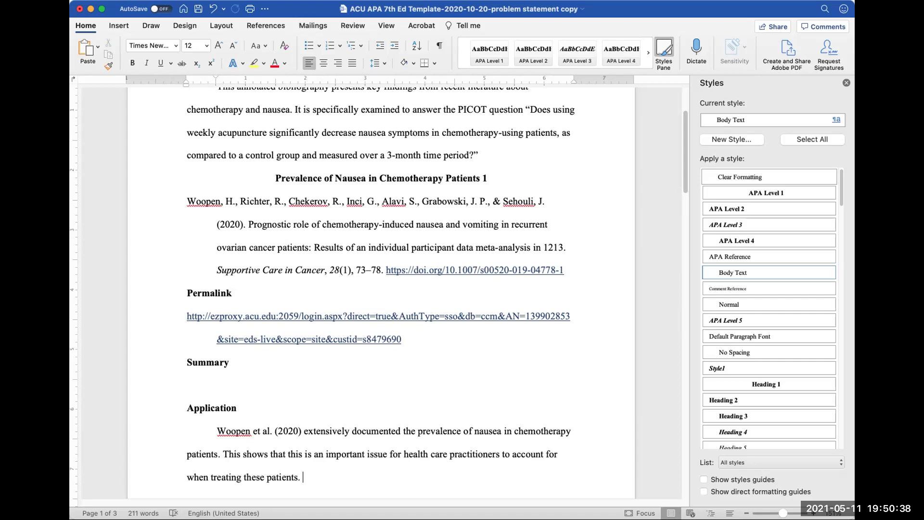
key(super+z)
text(, and that a successful )
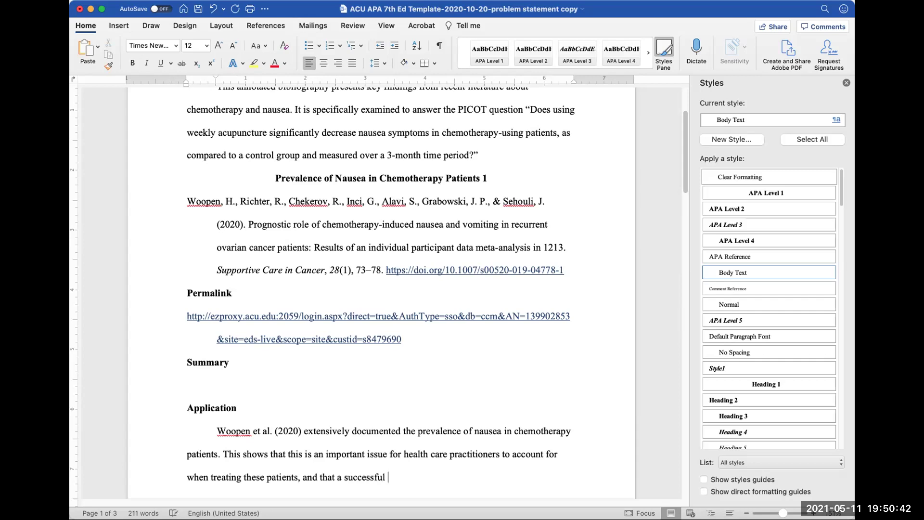
text(measure for d)
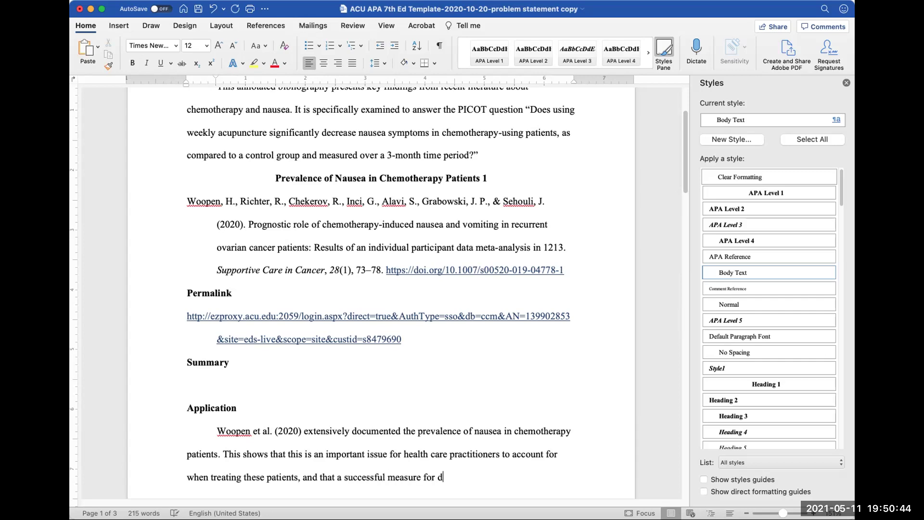
text(ecreasing n)
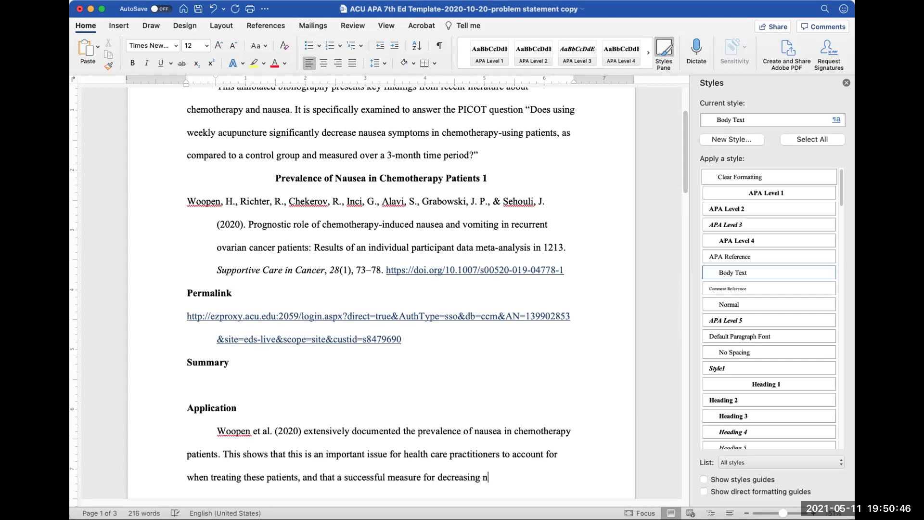
text(ausea symptoms wo)
text(uld be)
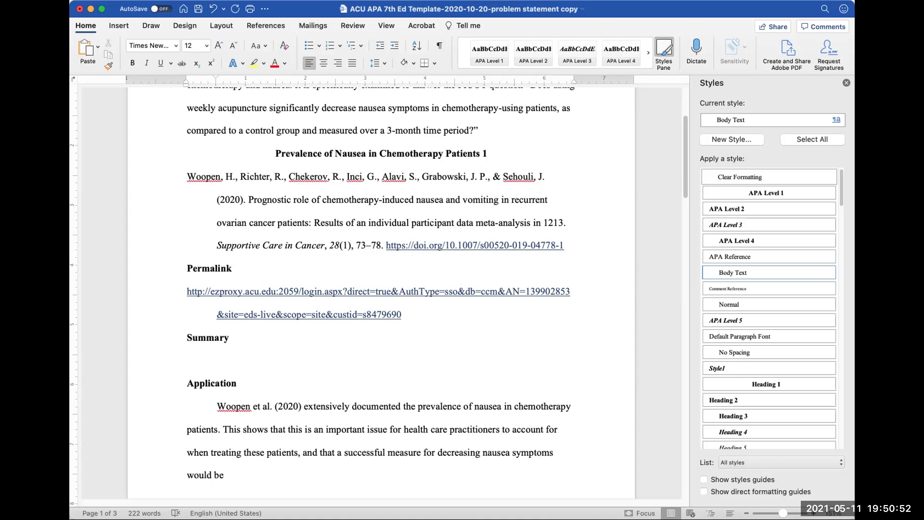
text(worth a)
key(BackSpace)
key(BackSpace)
text(modest associated )
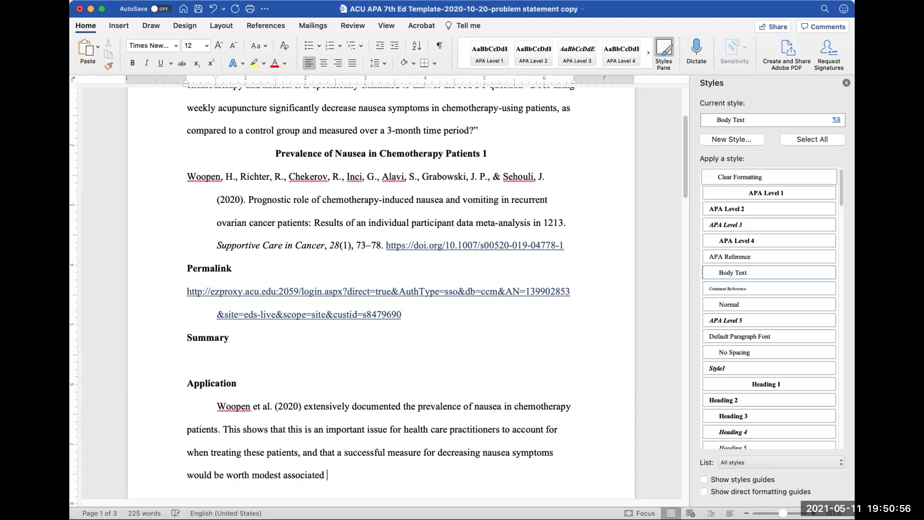
text(costs.)
drag(235, 429, 260, 432)
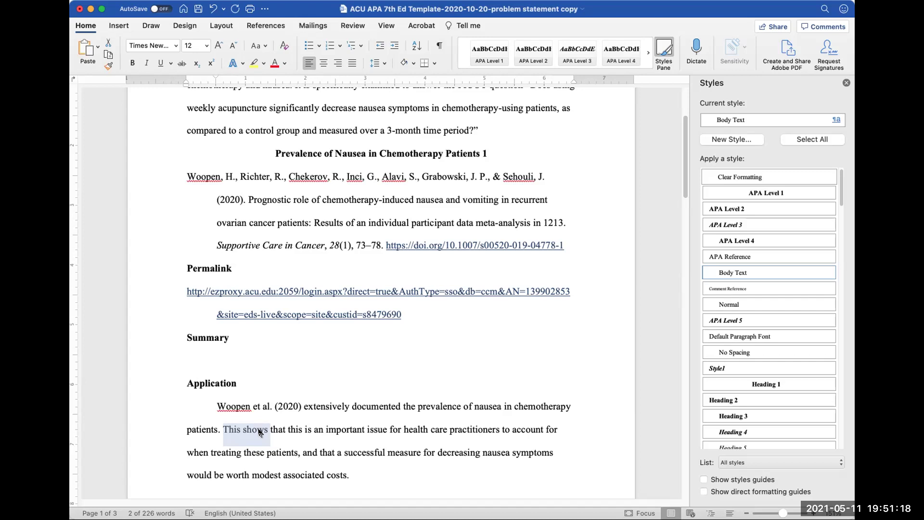
- Change 'This shows' to 'This suggests' at the start of the second sentence
click(260, 433)
key(BackSpace)
key(BackSpace)
key(BackSpace)
key(BackSpace)
key(BackSpace)
text(uggests)
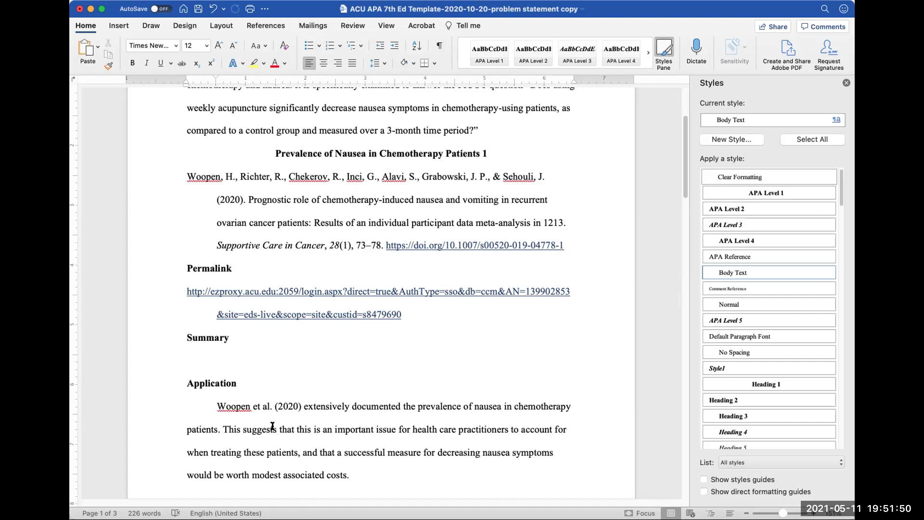
scroll(330, 388, up, 1)
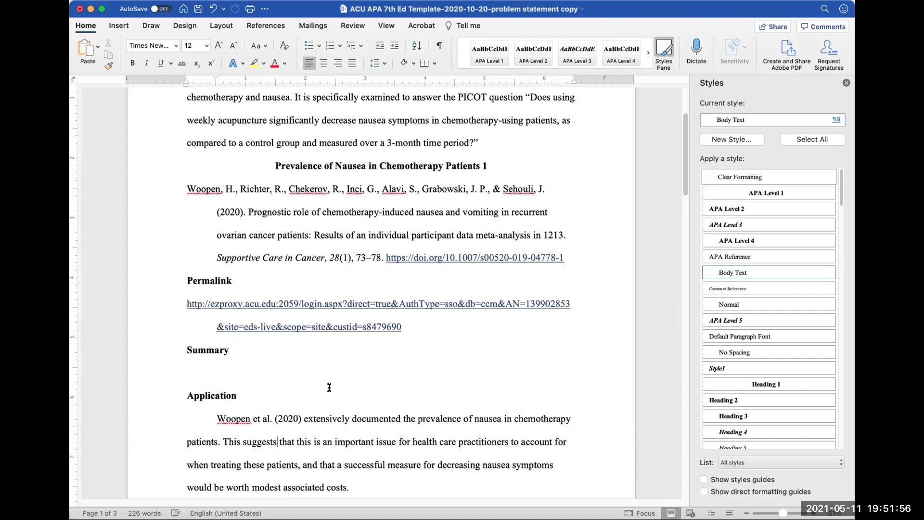
- Add the sentence 'For example, the study found that almost two thirds of patients receiving chemotherapy for ovarian cancer experienced severe nausea.' and begin 'According to'
click(362, 483)
text(For e)
text(xample, the st)
text(udy found that a)
text(lmost two third)
text(s of p)
text(atients receiving )
text(ovarian cancer )
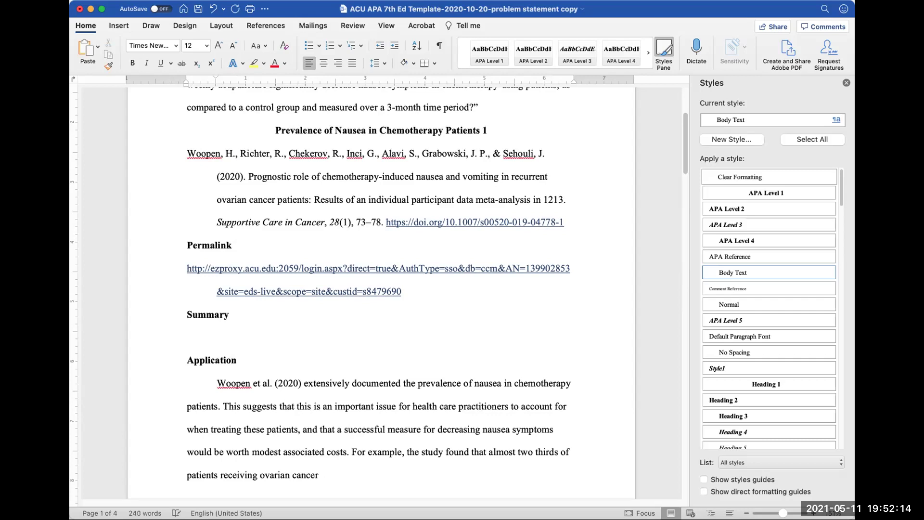
text(t)
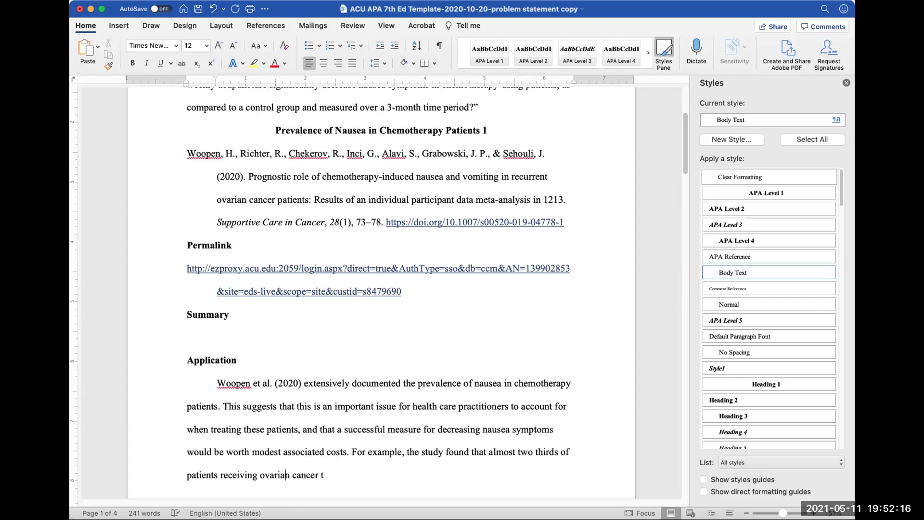
click(262, 475)
text(chemotherapy for)
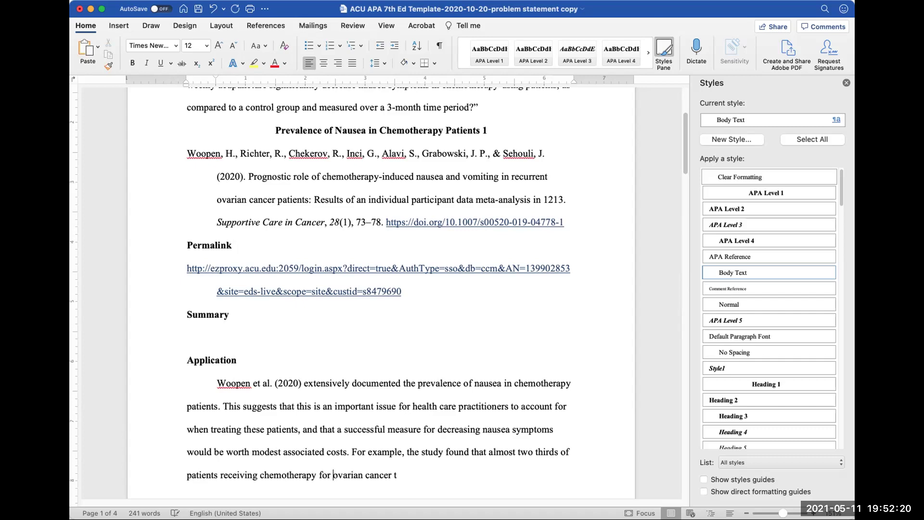
key(End)
key(BackSpace)
text(experienced )
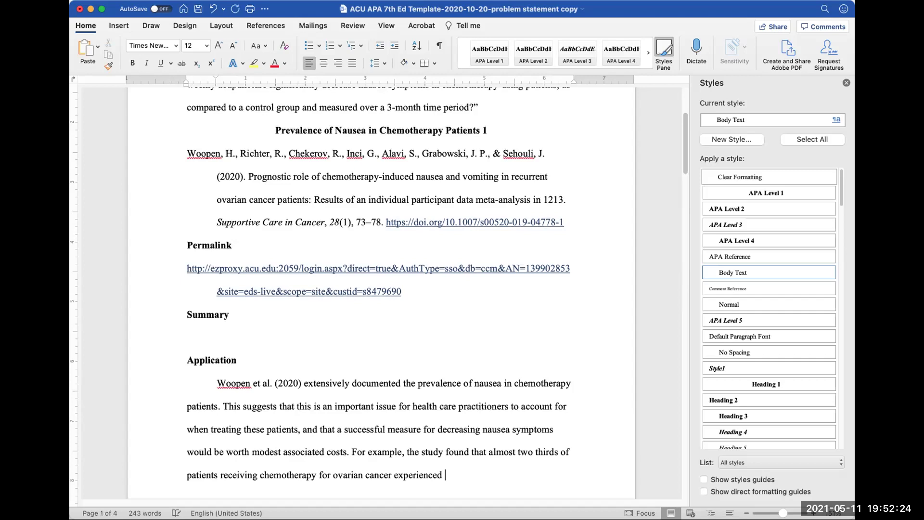
text(severe nausea. According to)
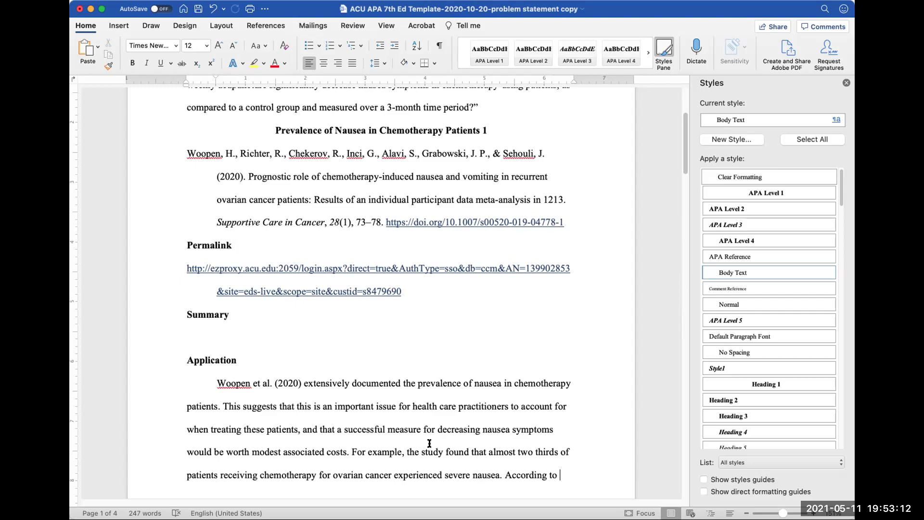
- Scroll down to page 2 and select the 'Systematic Review 2' heading
scroll(431, 440, down, 5)
scroll(454, 475, down, 10)
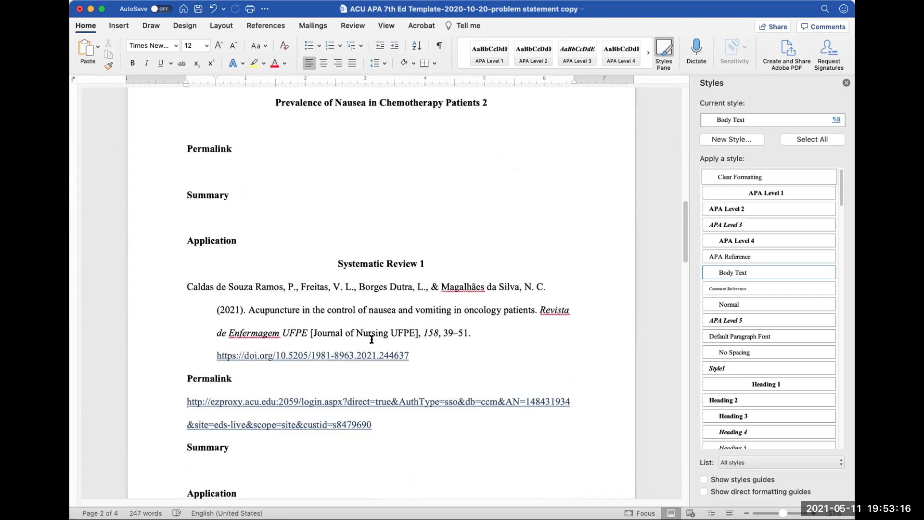
scroll(399, 439, down, 4)
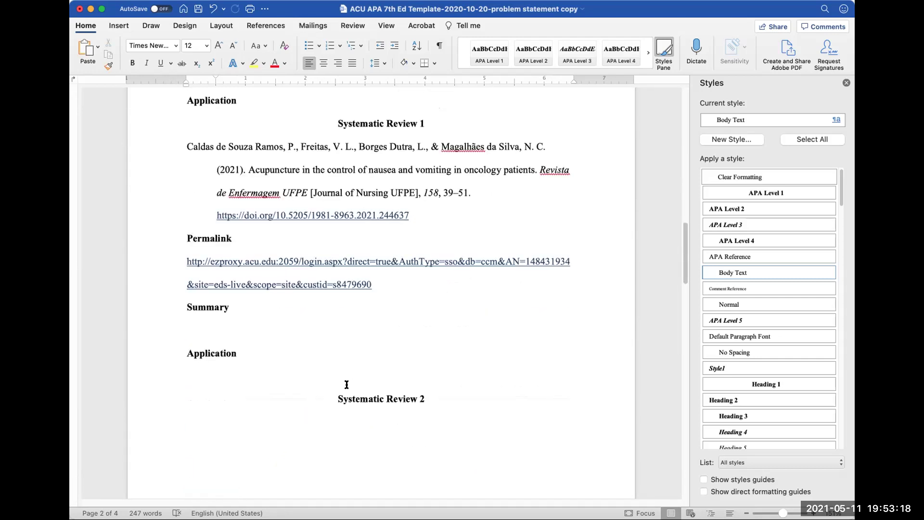
drag(363, 399, 452, 406)
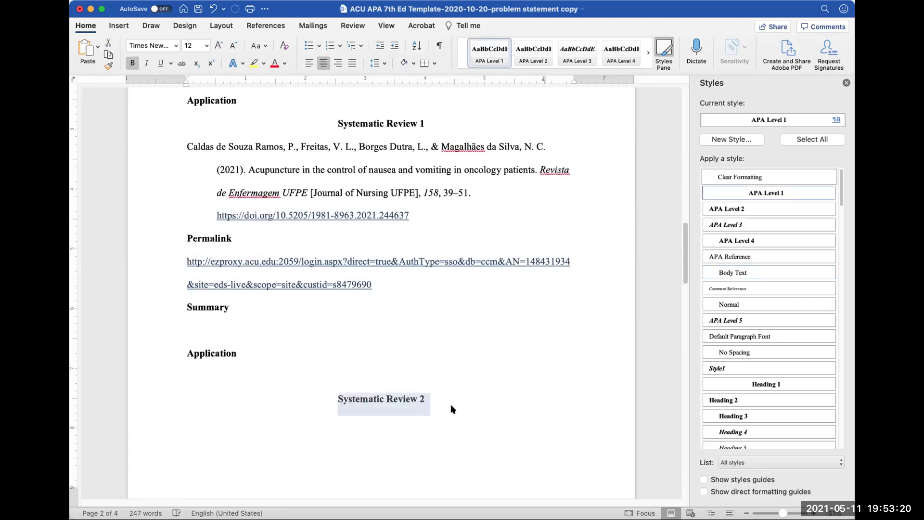